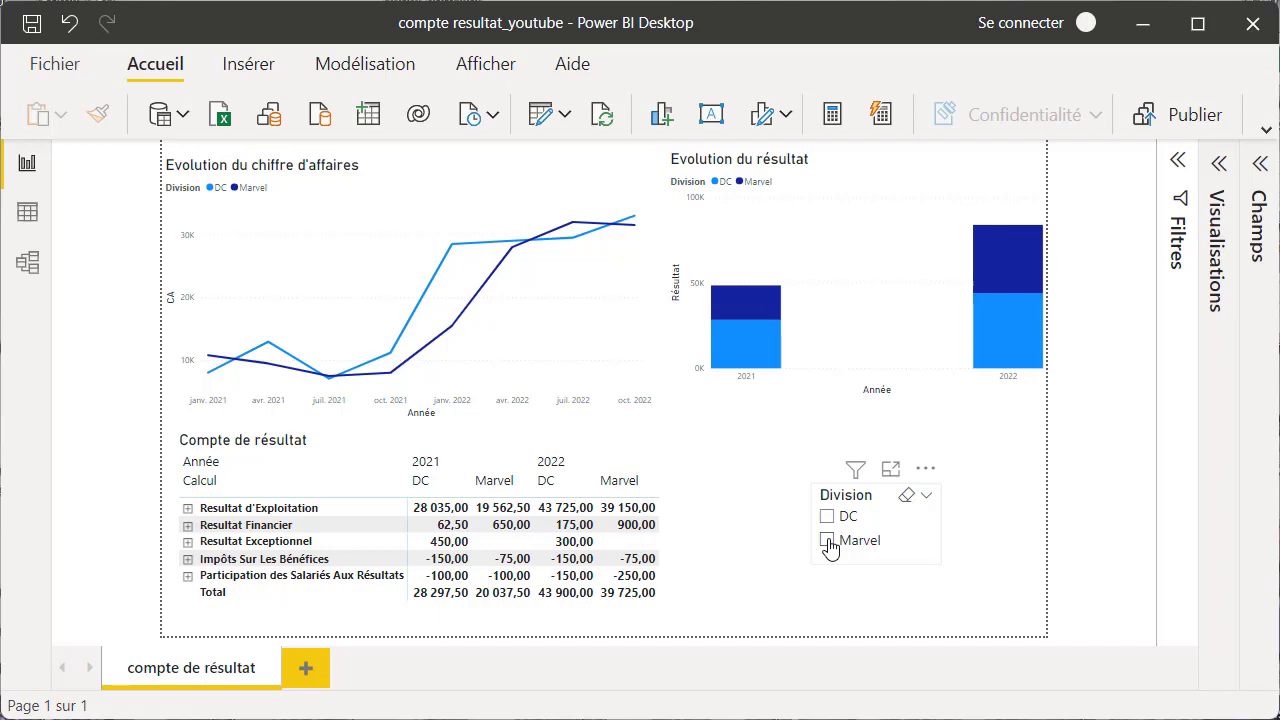
Filter the finished income statement report by the Marvel division, and clear the Division filter.
left_click(827, 541)
left_click(907, 496)
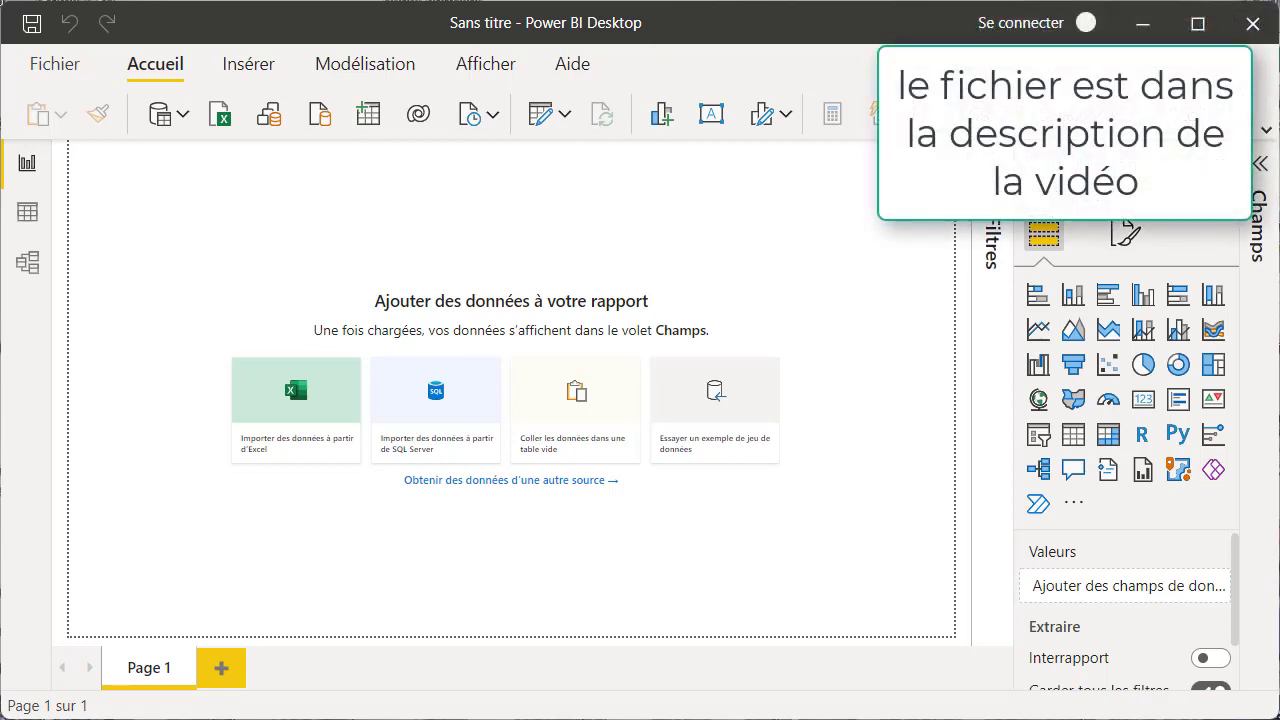
Load the tables T_COMPTE, T_DATES, T_DIVISION and T_ECRITURES from the Excel workbook compte resultat_bi_youtube.xlsx.
left_click(308, 412)
double_click(342, 204)
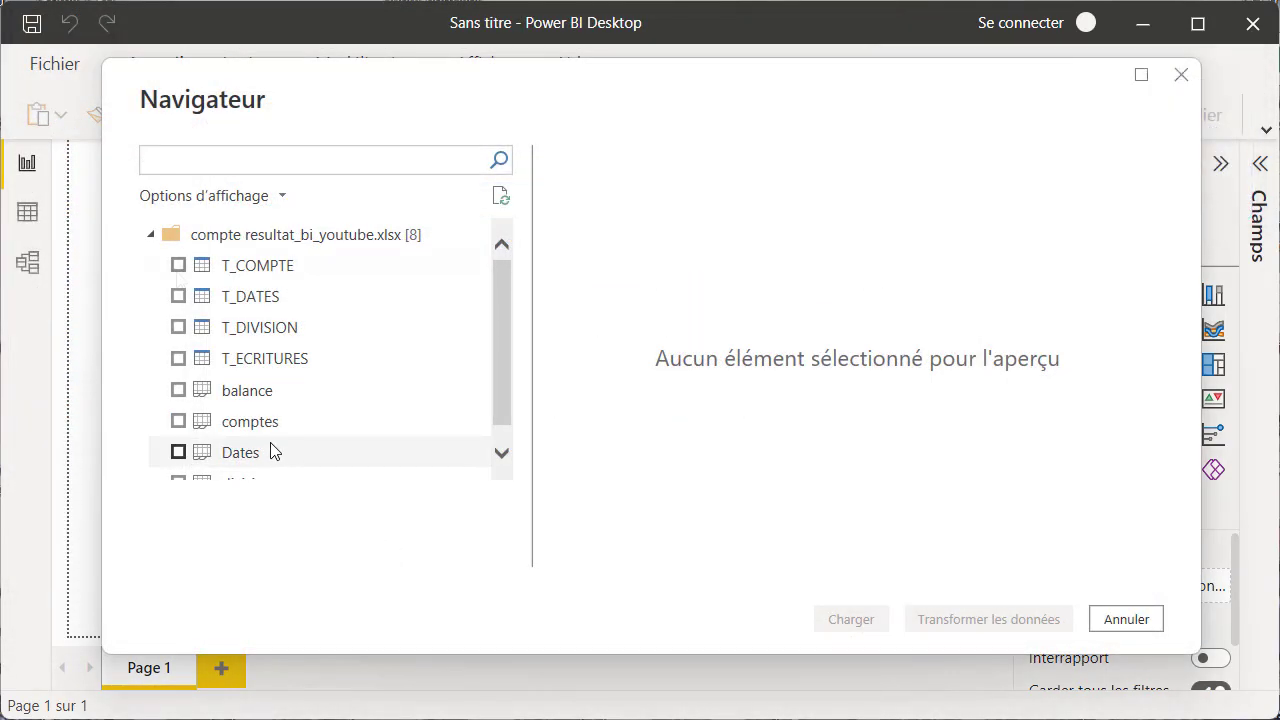
left_click(178, 267)
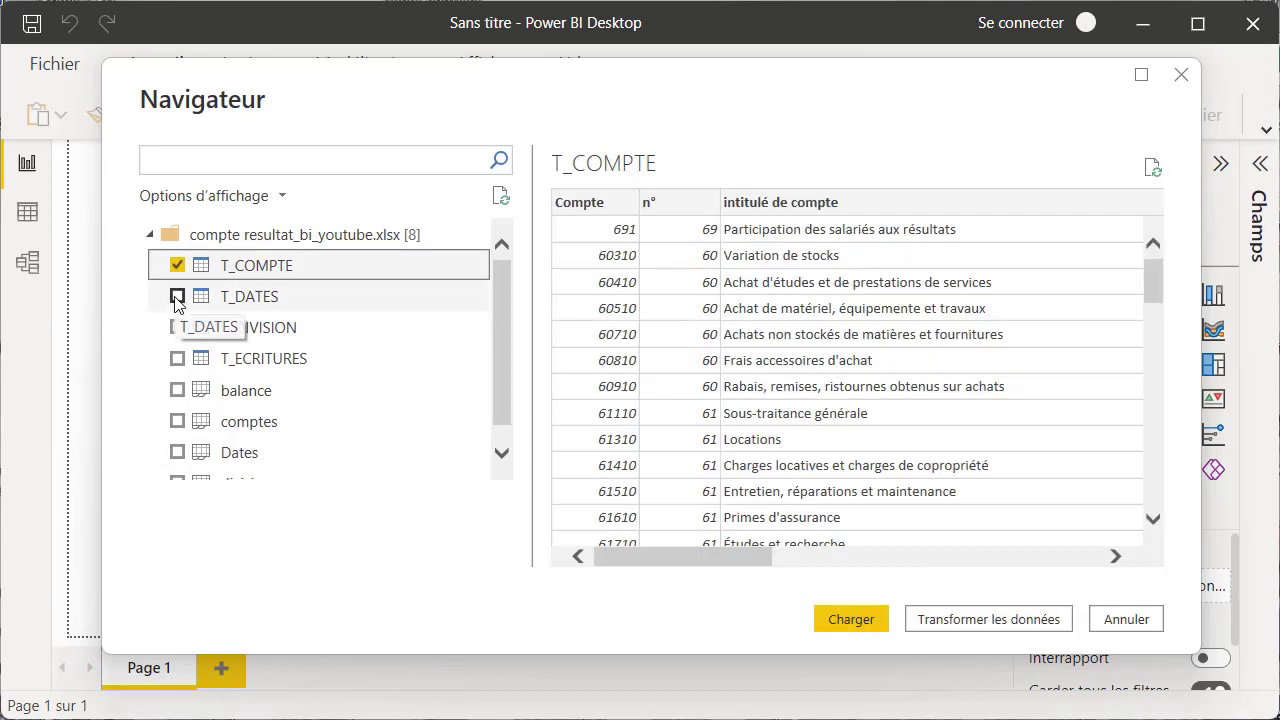
left_click(177, 298)
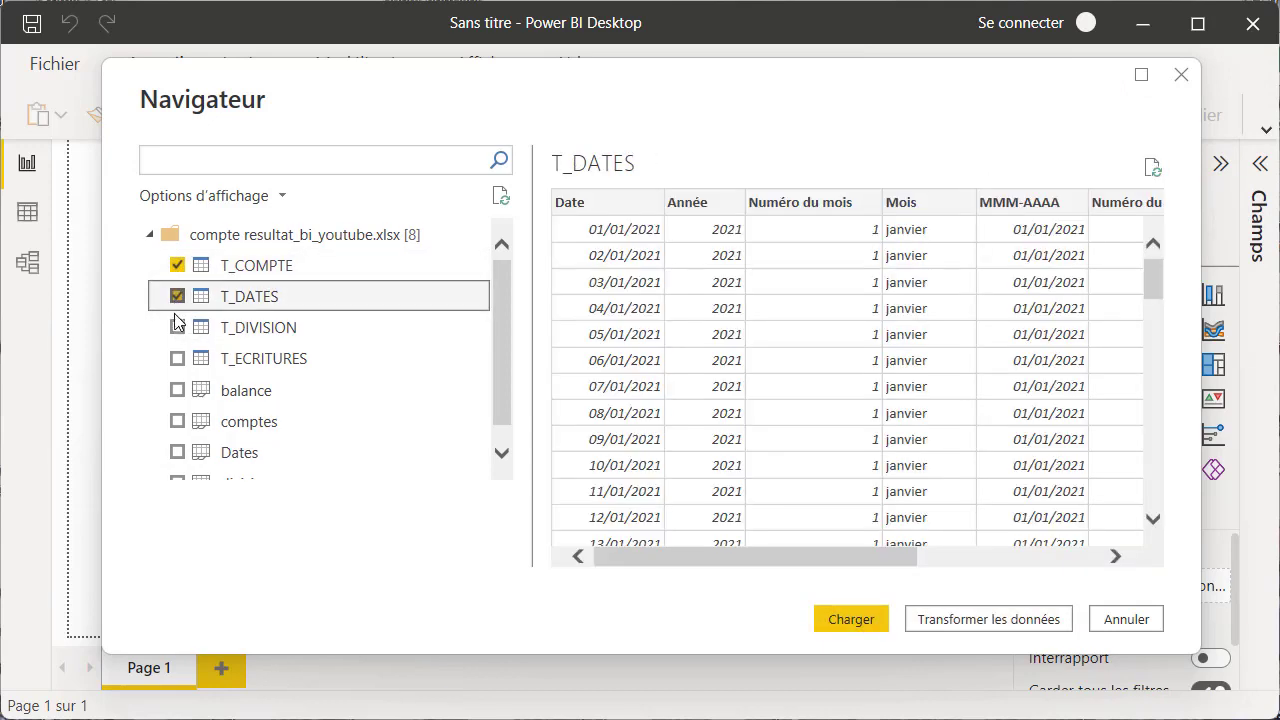
left_click(177, 329)
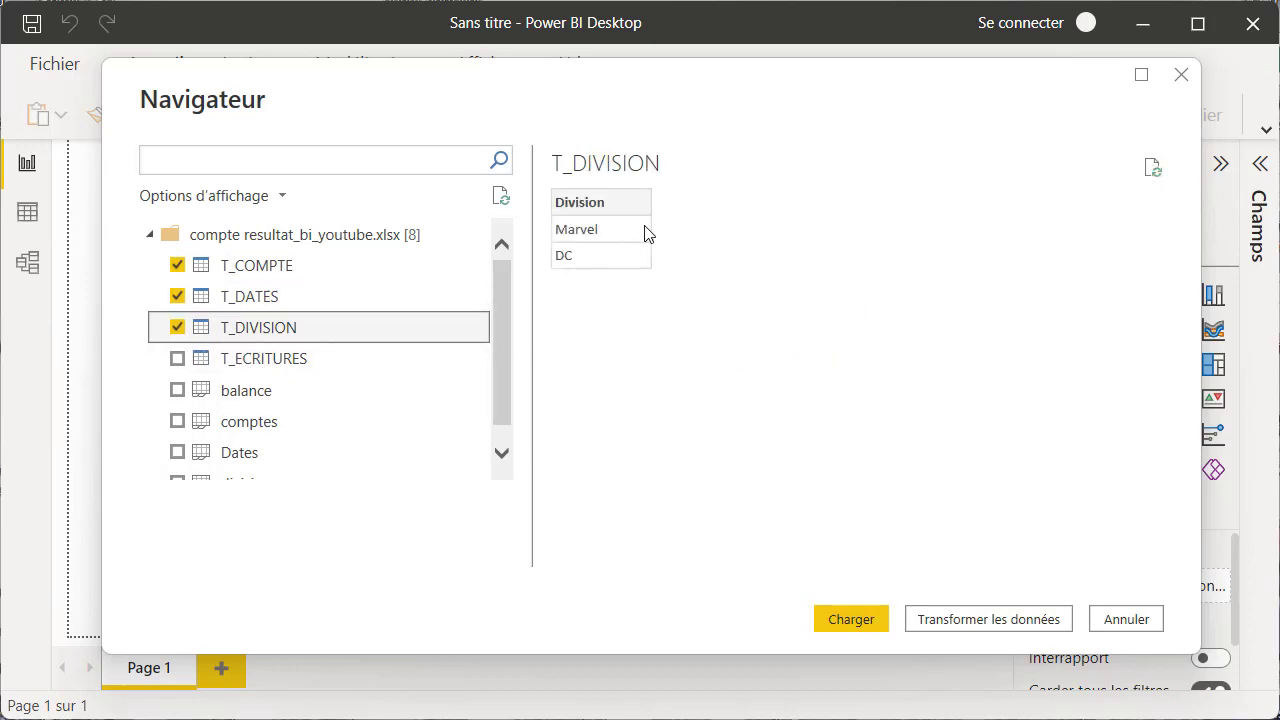
left_click(177, 362)
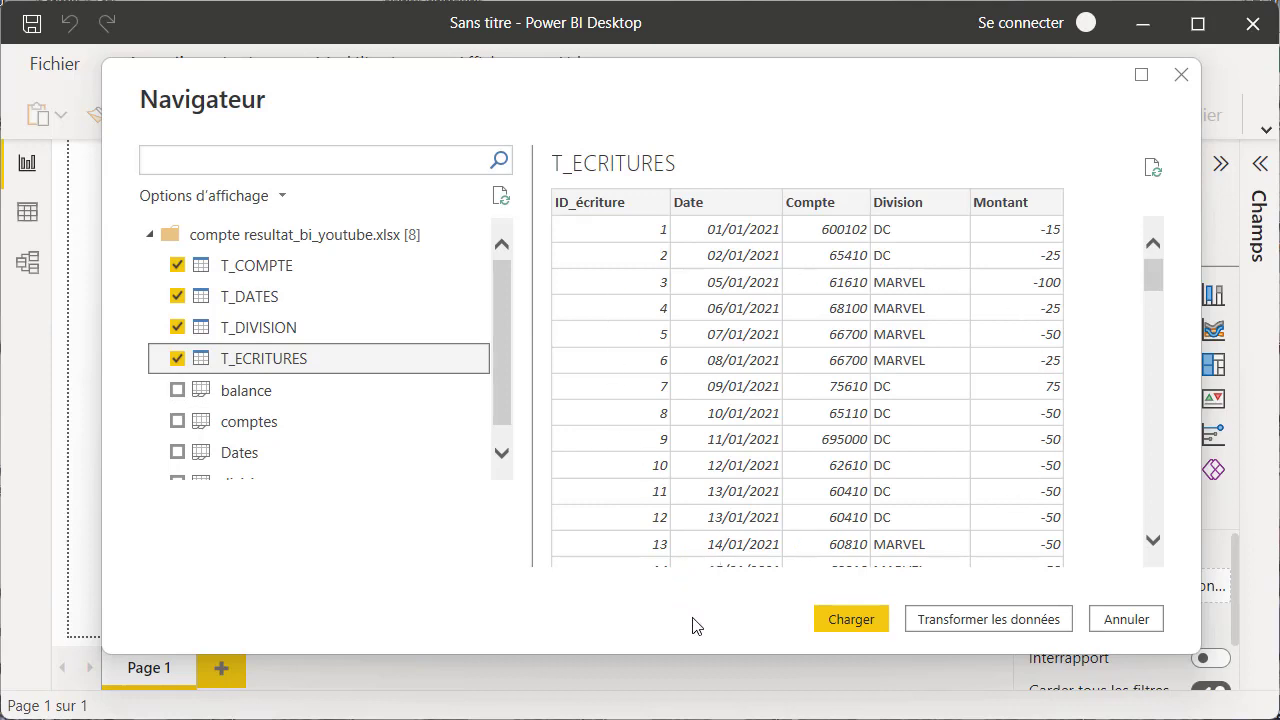
left_click(848, 621)
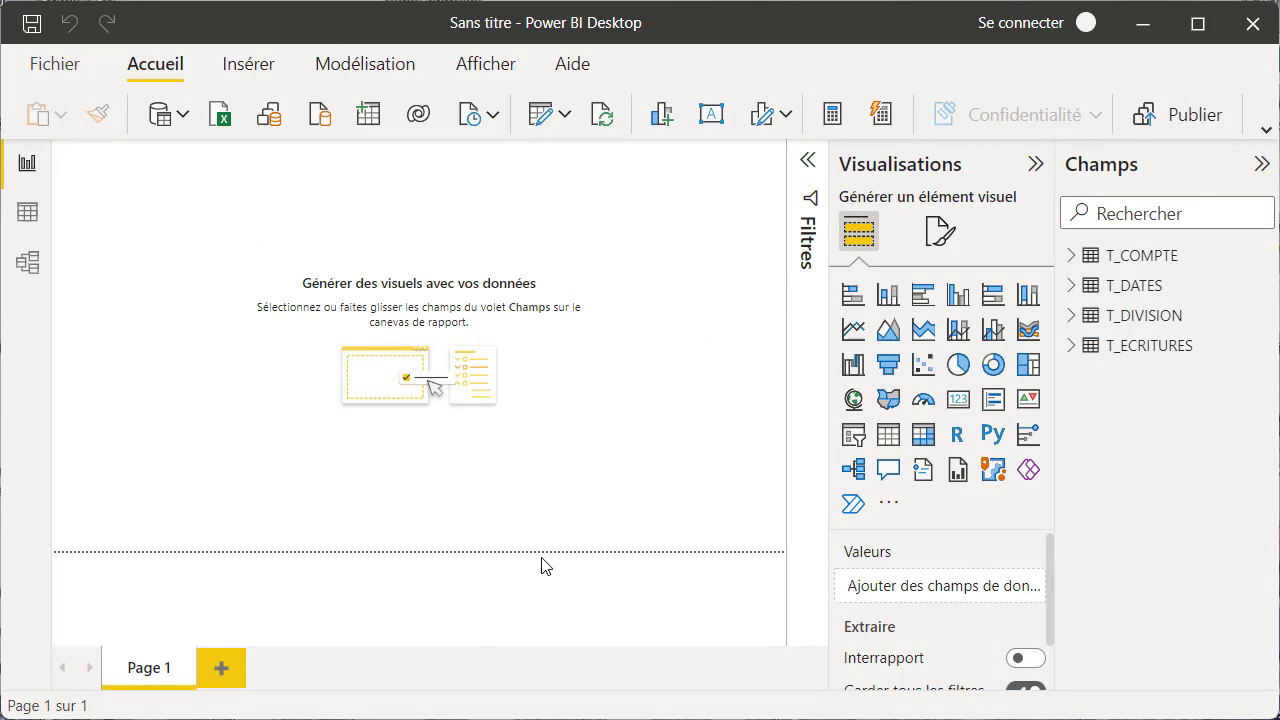
Examine the T_COMPTE table's data, including its account, Calcul, Catégorie and Sous catégorie columns.
left_click(26, 217)
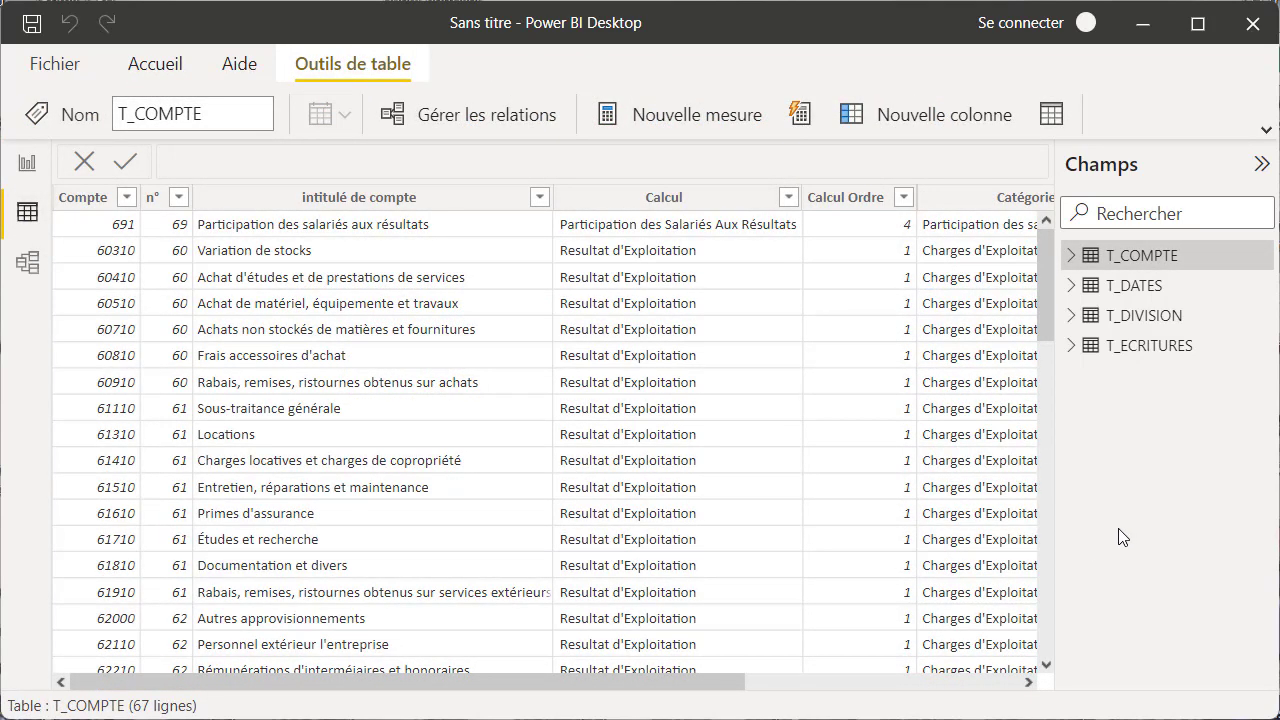
left_click(88, 205)
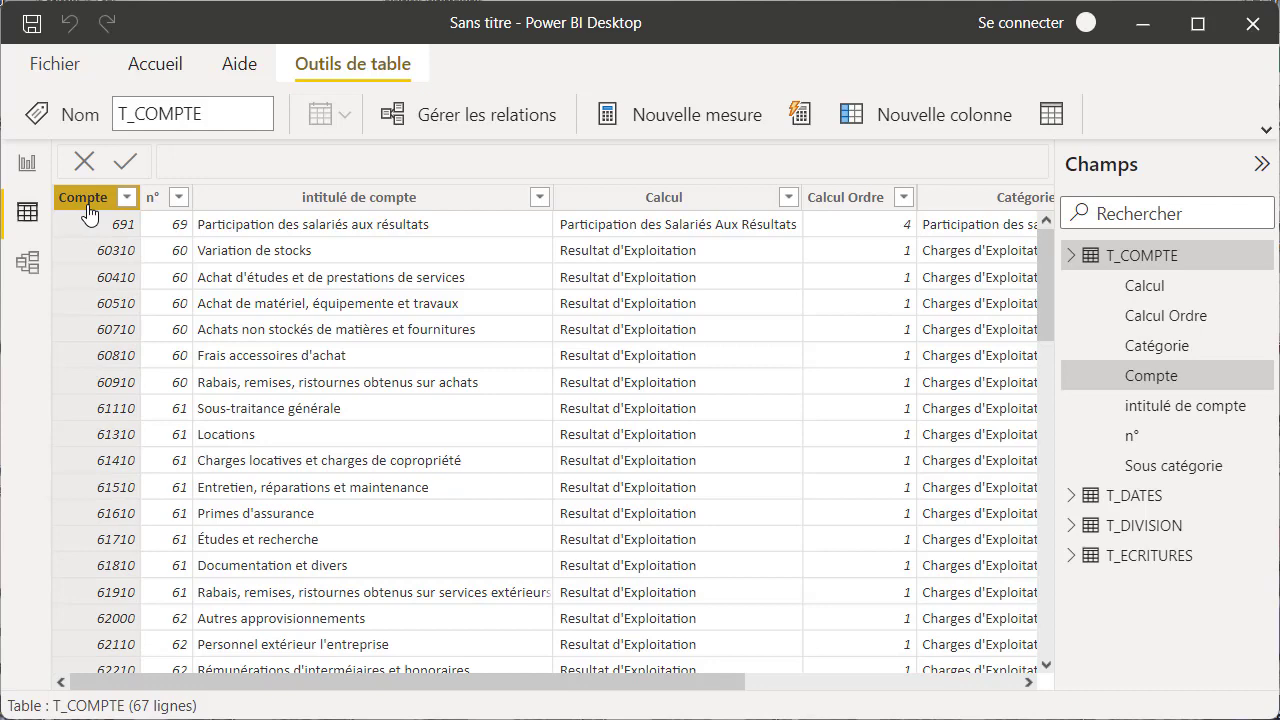
left_click(152, 203)
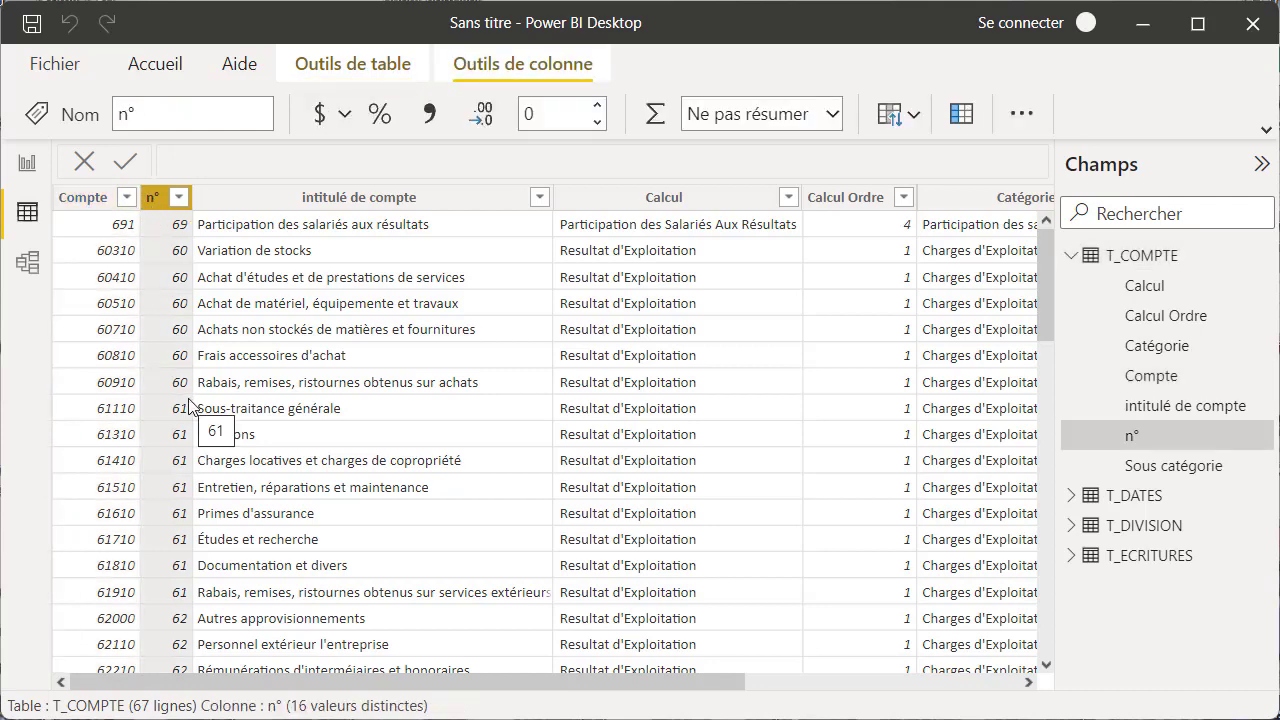
left_click(432, 460)
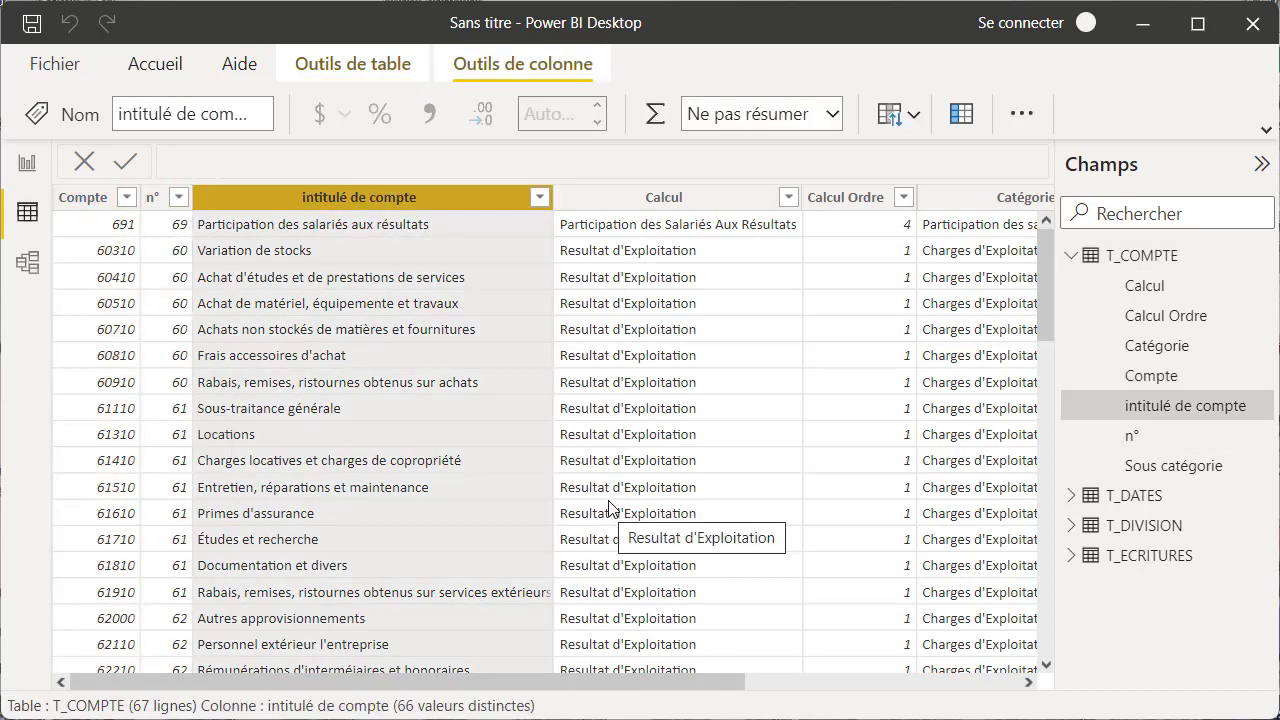
left_click(768, 486)
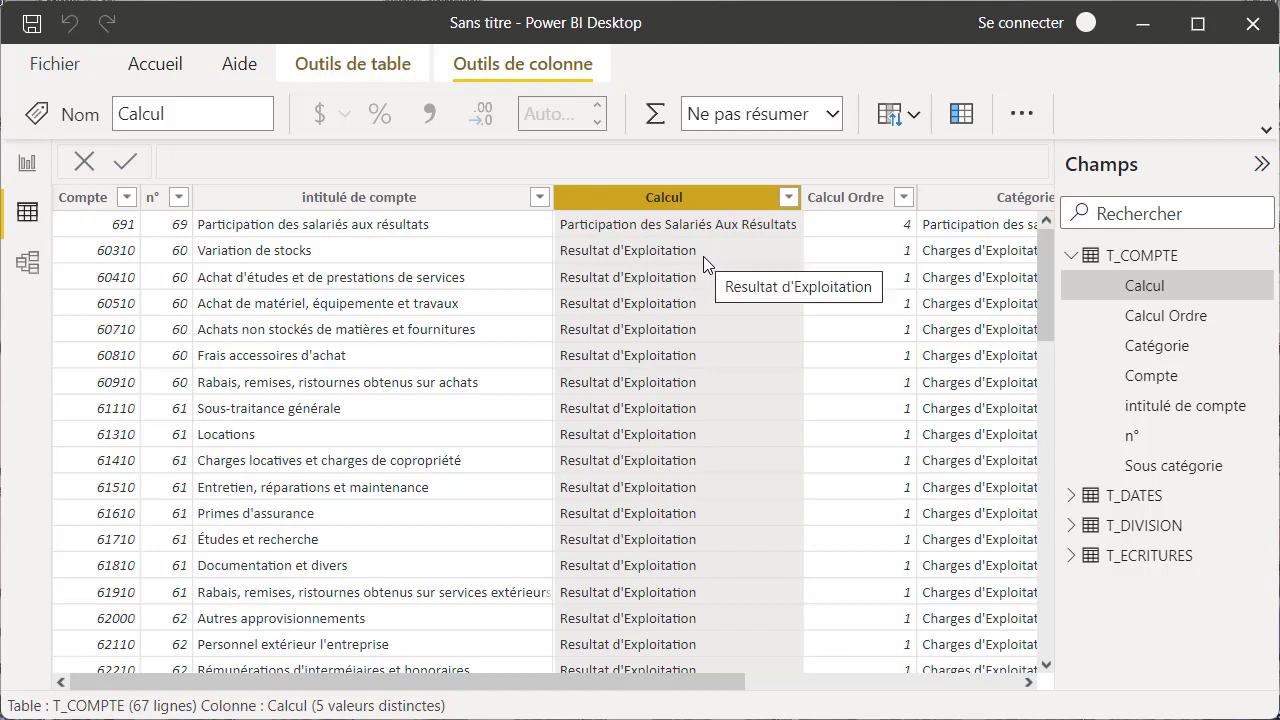
left_click_drag(1043, 330, 1073, 355)
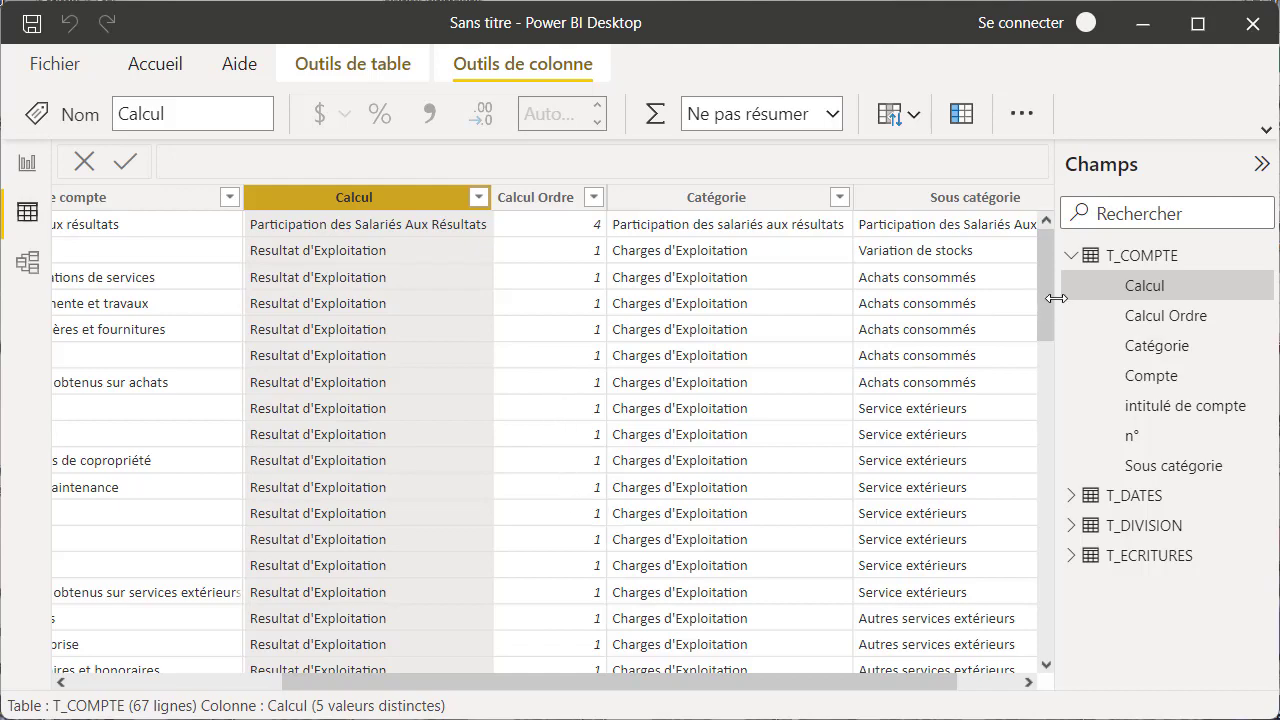
left_click_drag(1045, 300, 1038, 489)
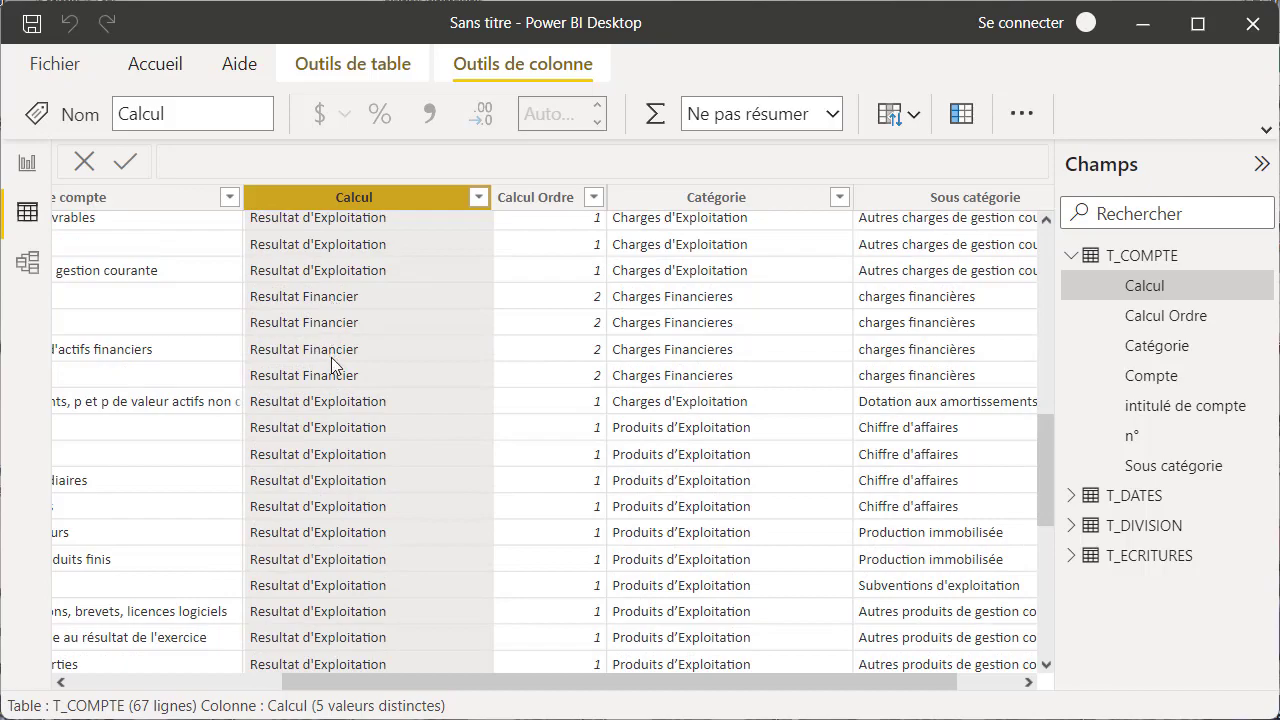
left_click_drag(1045, 440, 1045, 296)
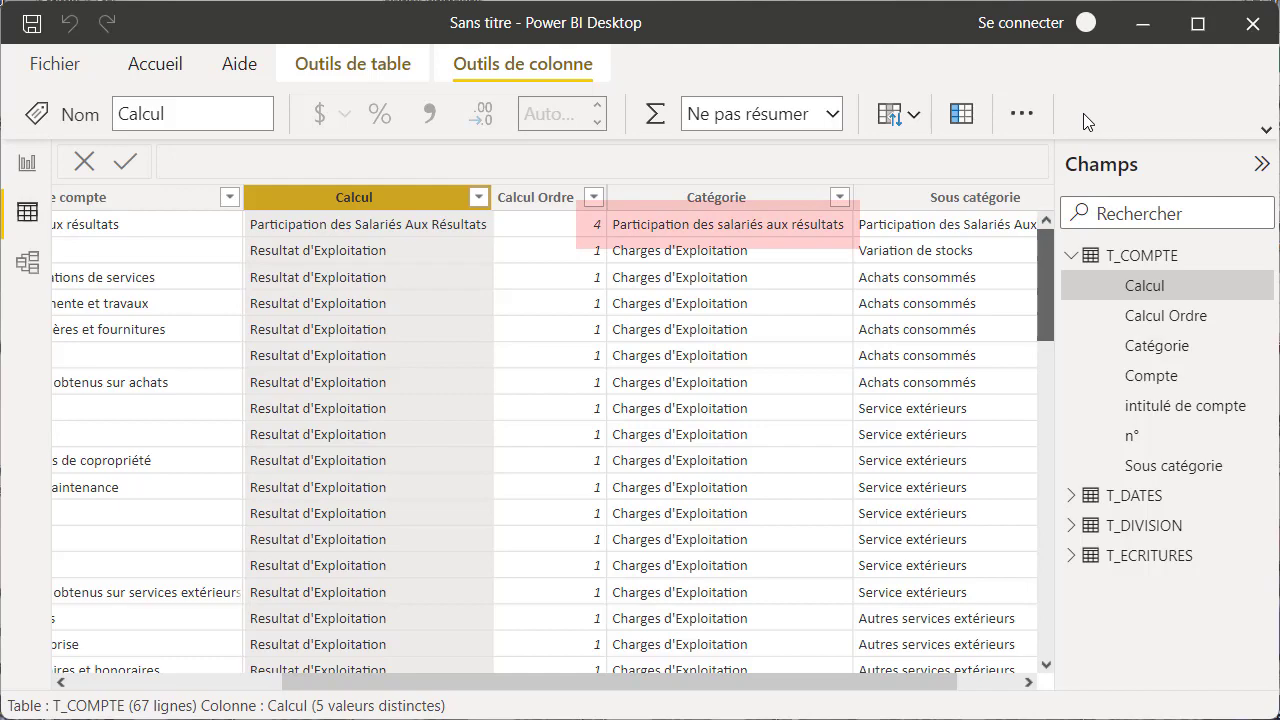
left_click_drag(1045, 290, 1046, 560)
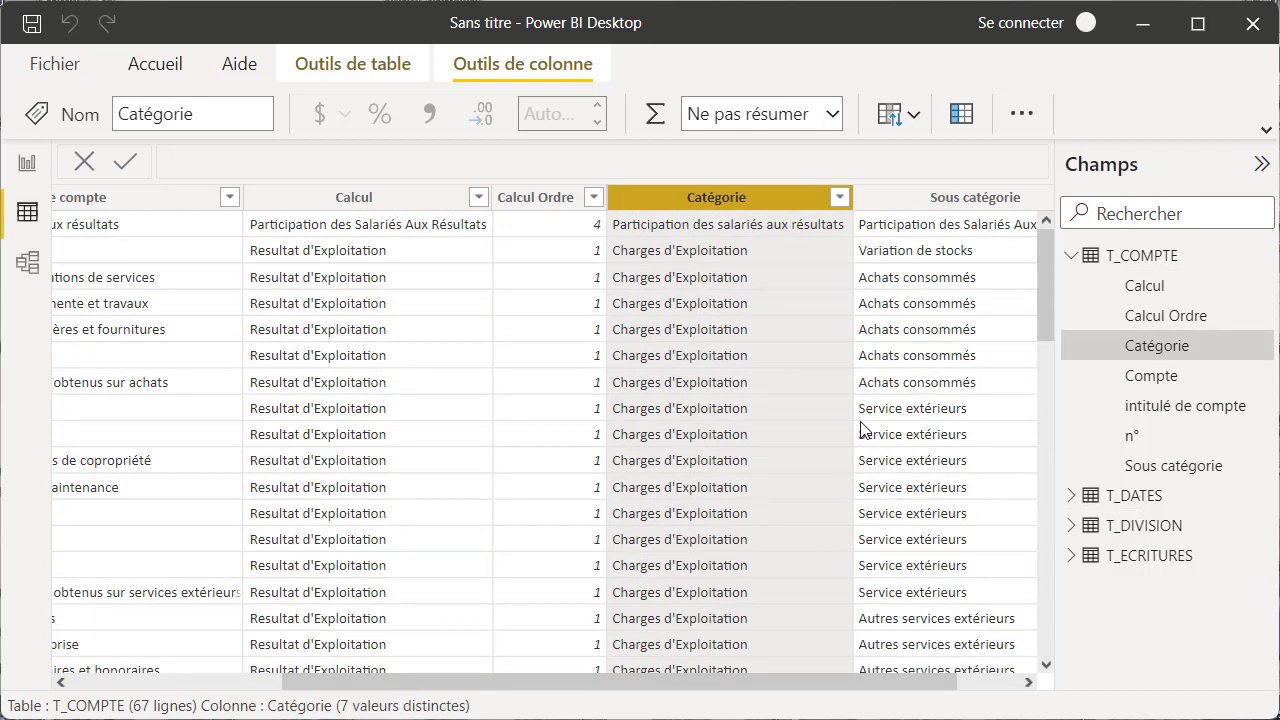
left_click_drag(1045, 274, 1046, 560)
scroll(1031, 531, "right", 3)
Review the T_DATES table's Date, Année, Numéro du mois and Mois columns.
left_click(1140, 255)
left_click(1127, 290)
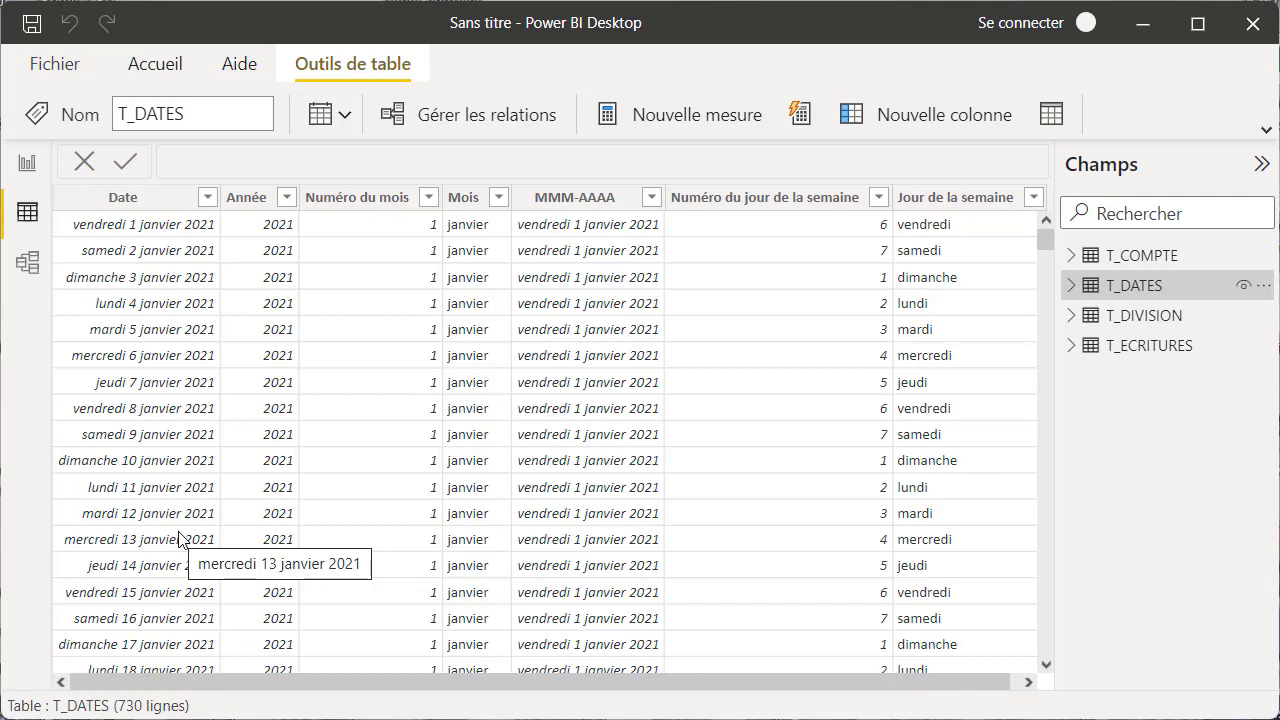
left_click(158, 198)
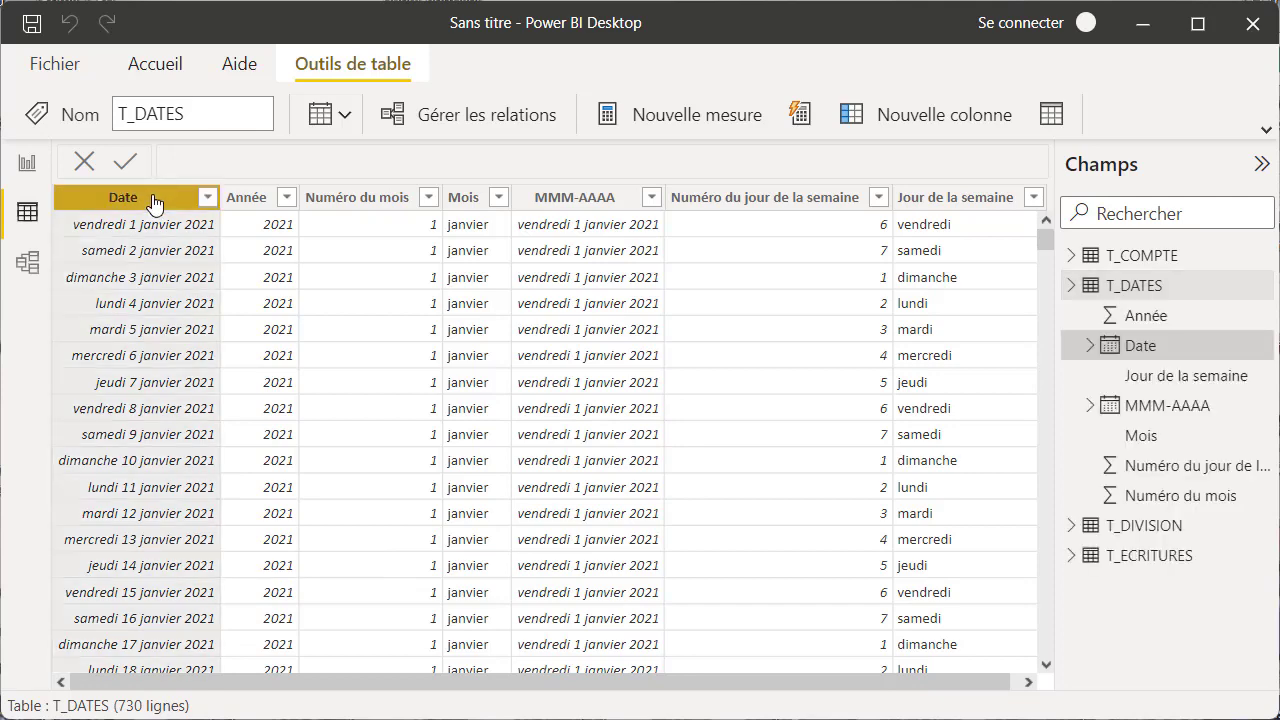
left_click(240, 198)
left_click(336, 198)
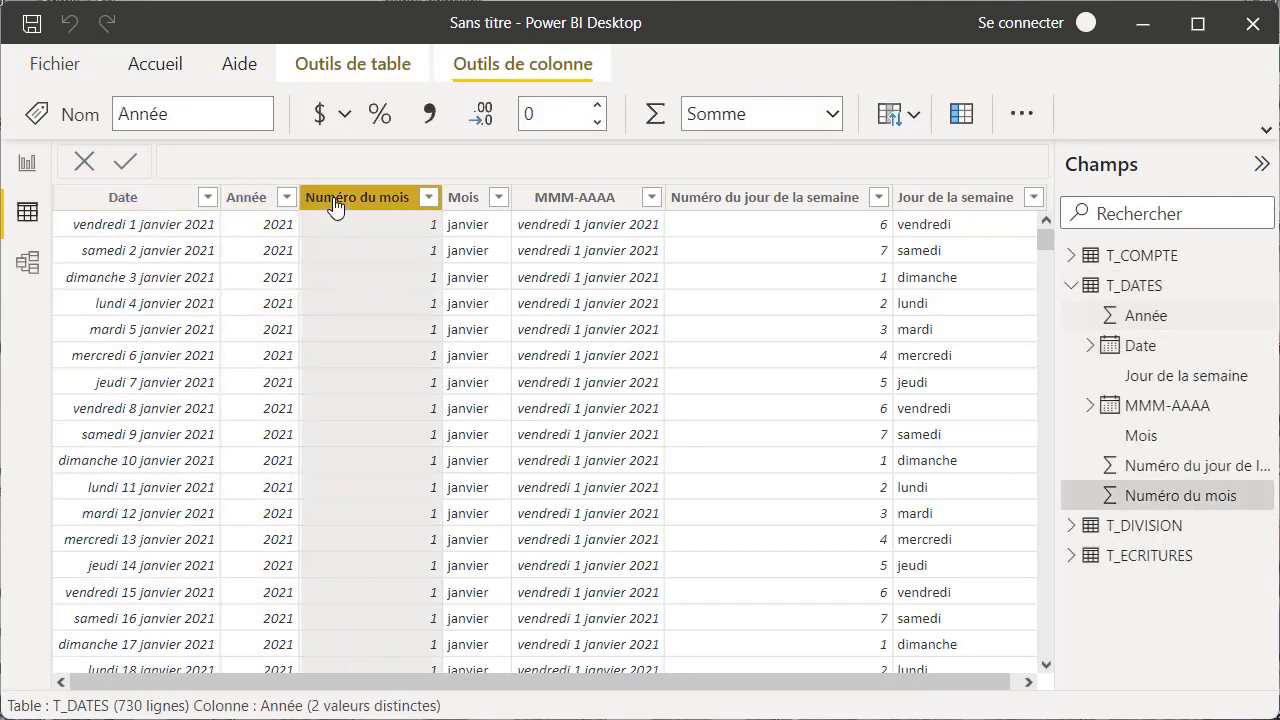
left_click(499, 200)
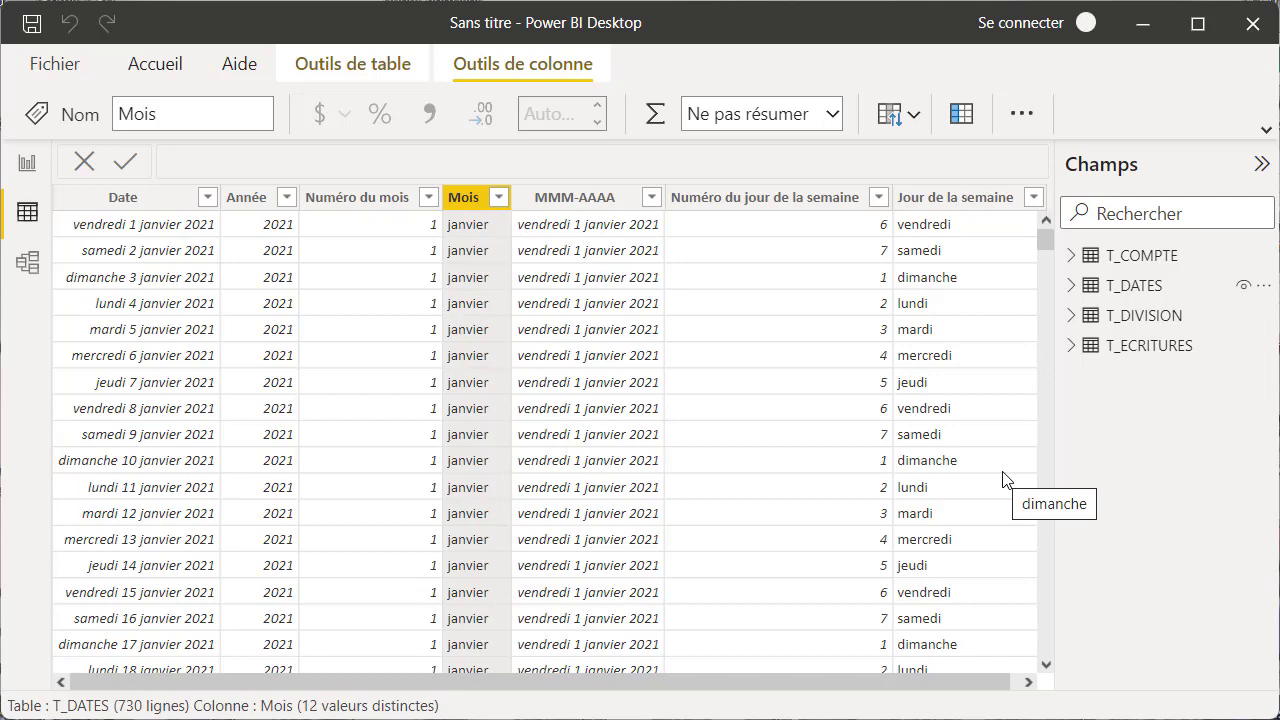
Inspect the T_DIVISION table and the ID_écriture, Date, Compte, Division and Montant columns of T_ECRITURES.
left_click(1151, 325)
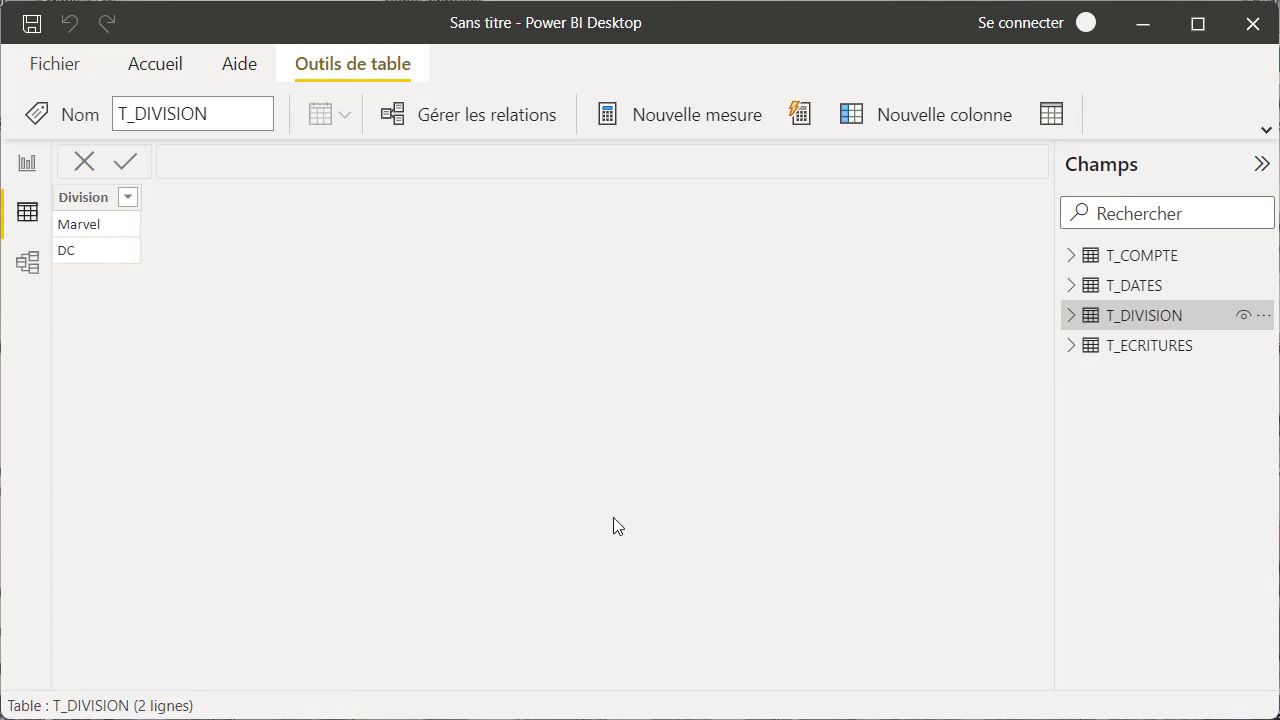
left_click(1157, 350)
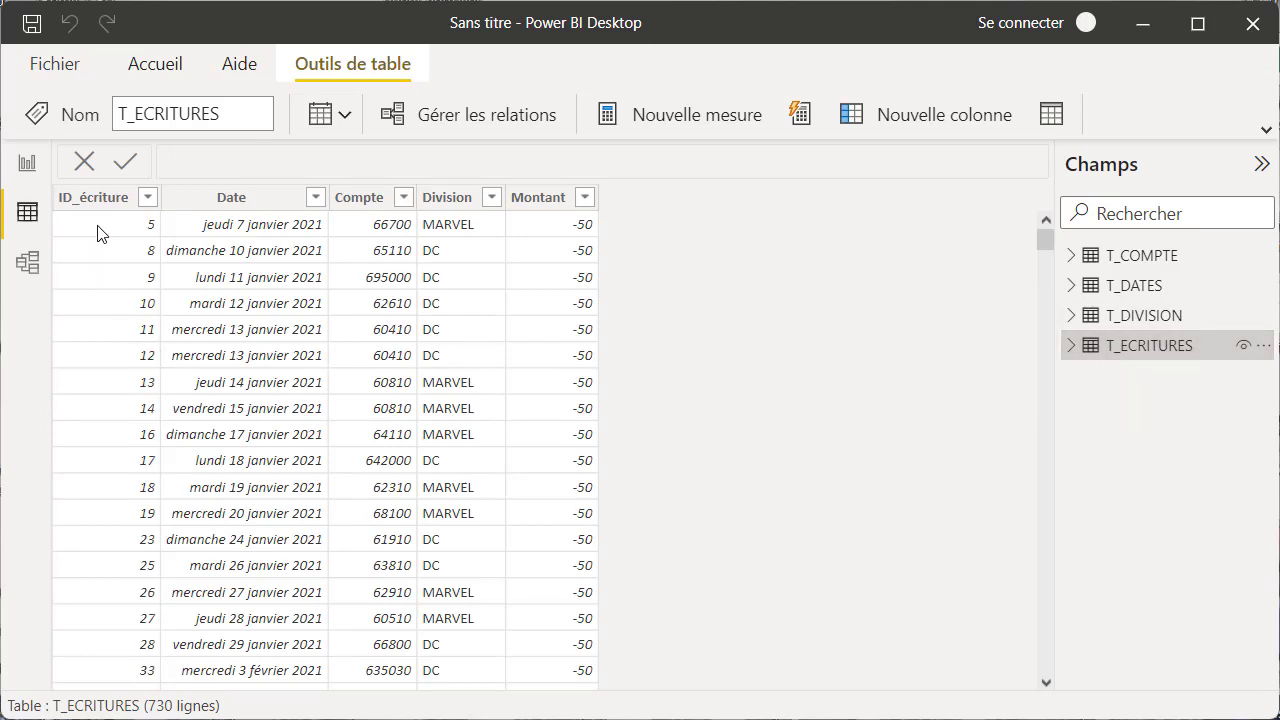
left_click(98, 198)
left_click(236, 200)
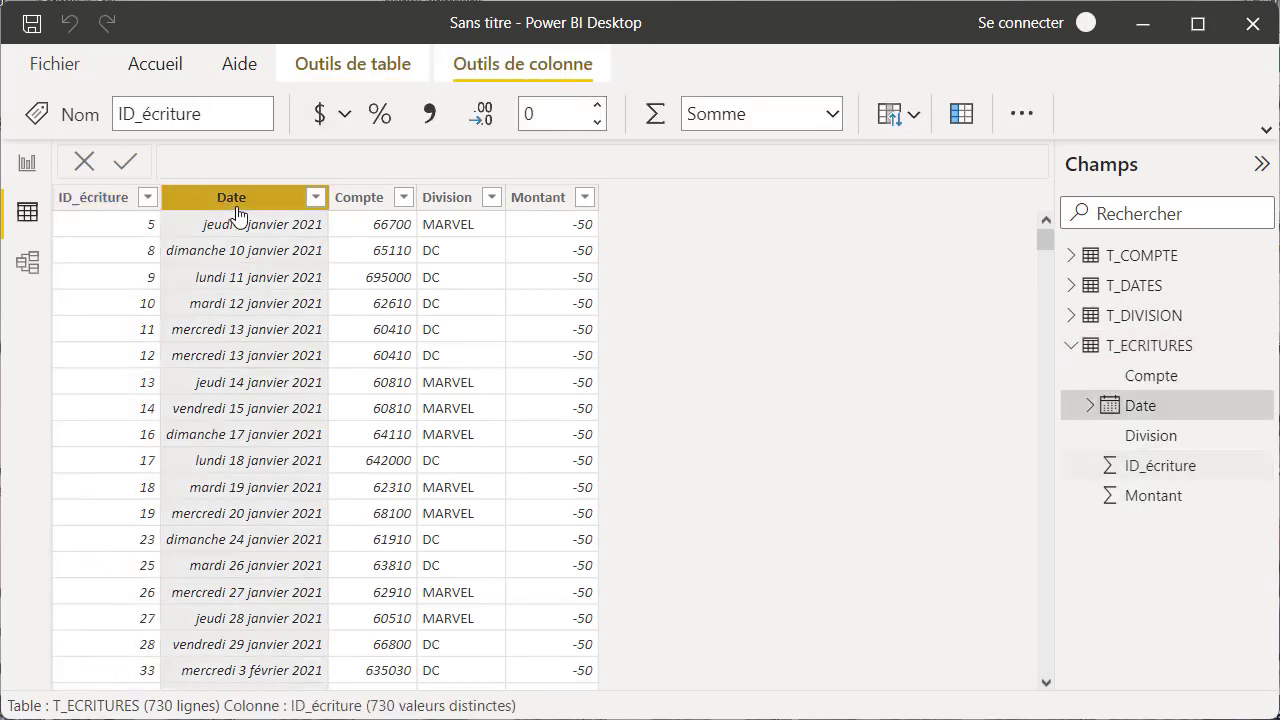
left_click(370, 200)
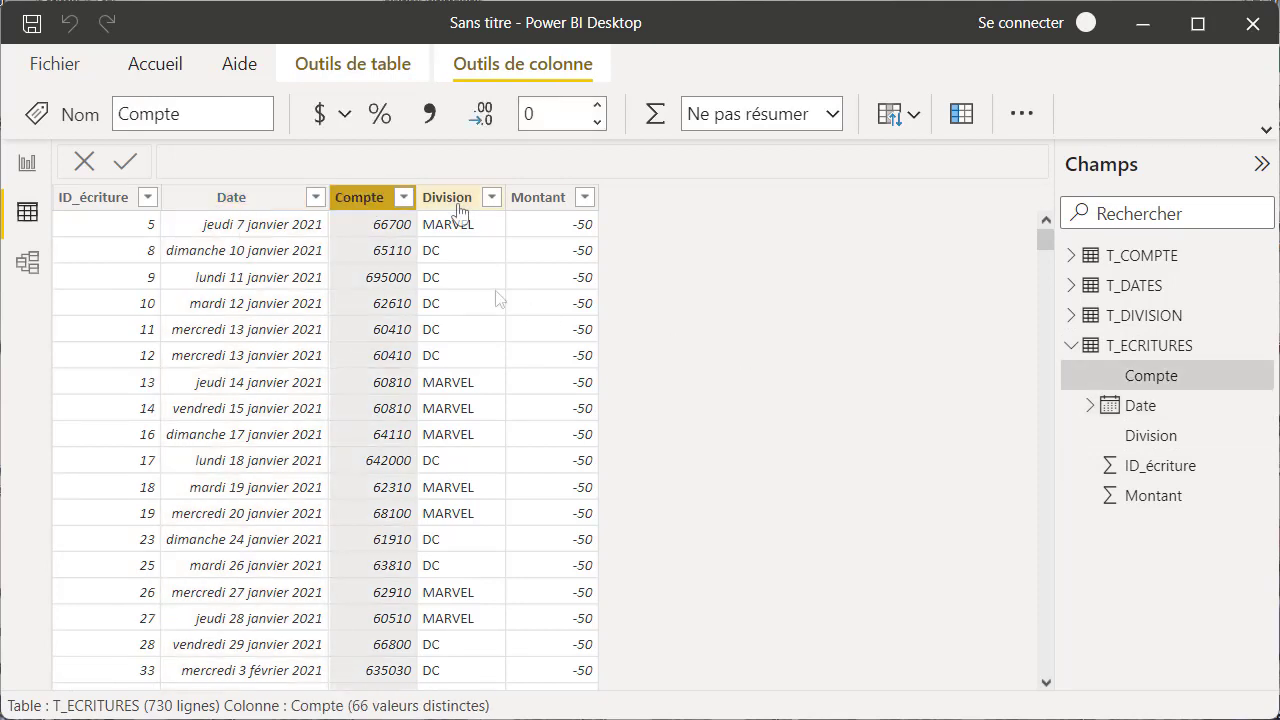
left_click(452, 200)
left_click(546, 205)
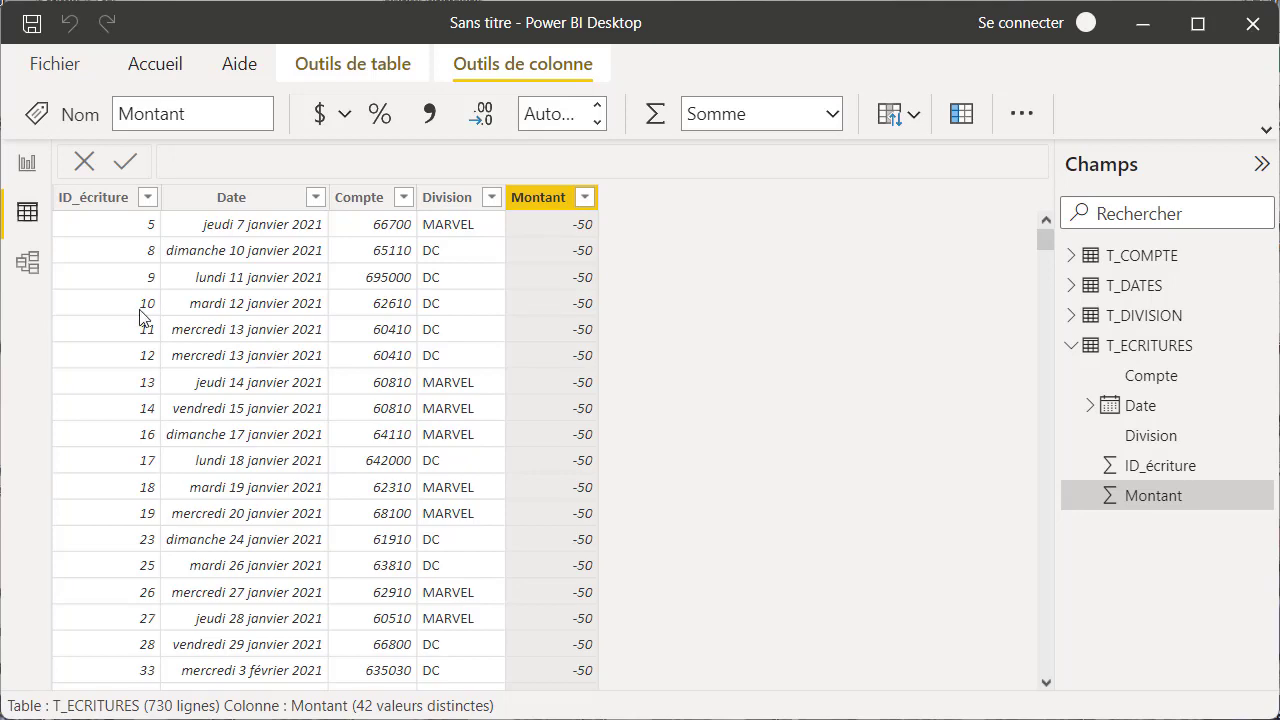
Create a model relationship between the Date field of T_DATES and the Date field of T_ECRITURES.
left_click(28, 265)
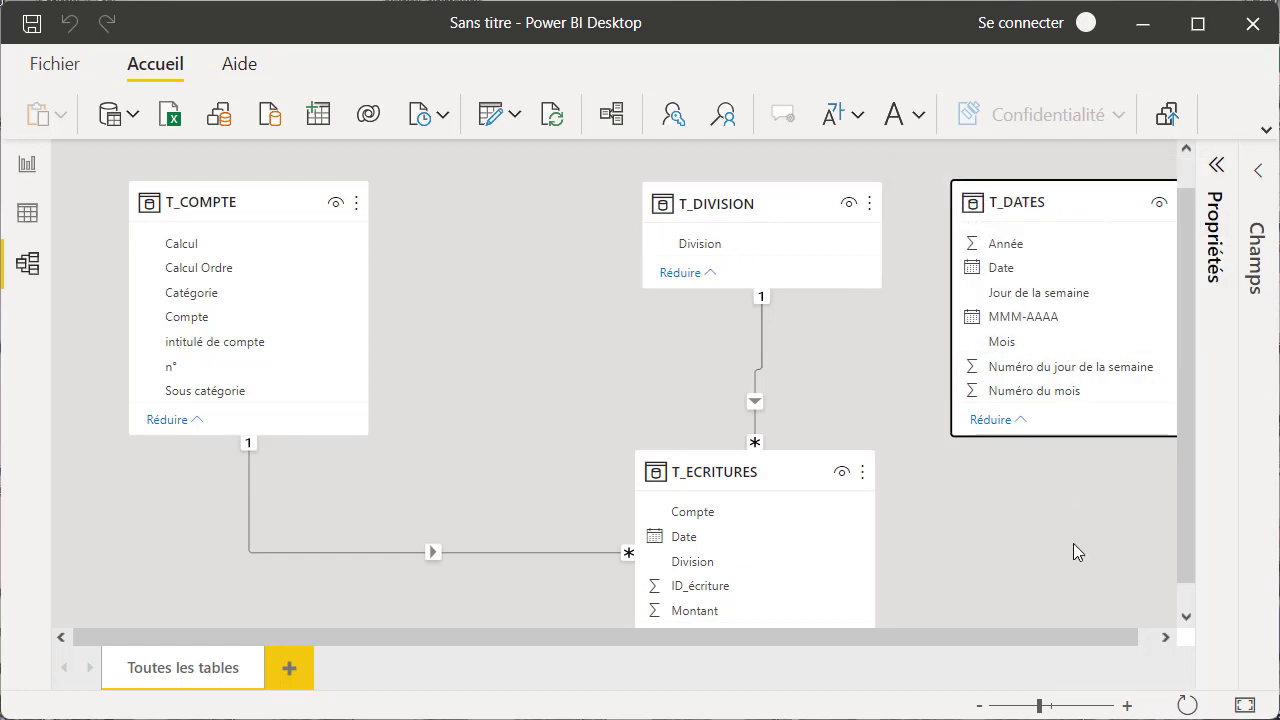
left_click(1010, 276)
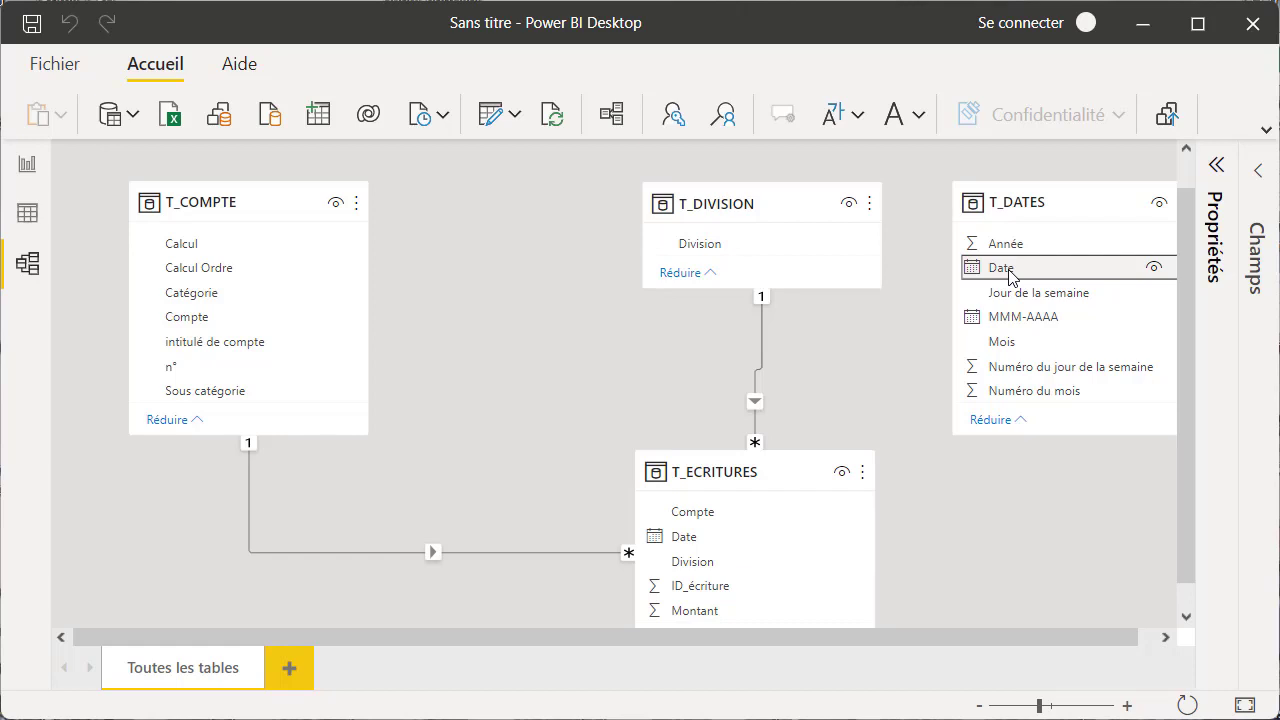
left_click_drag(1010, 275, 734, 543)
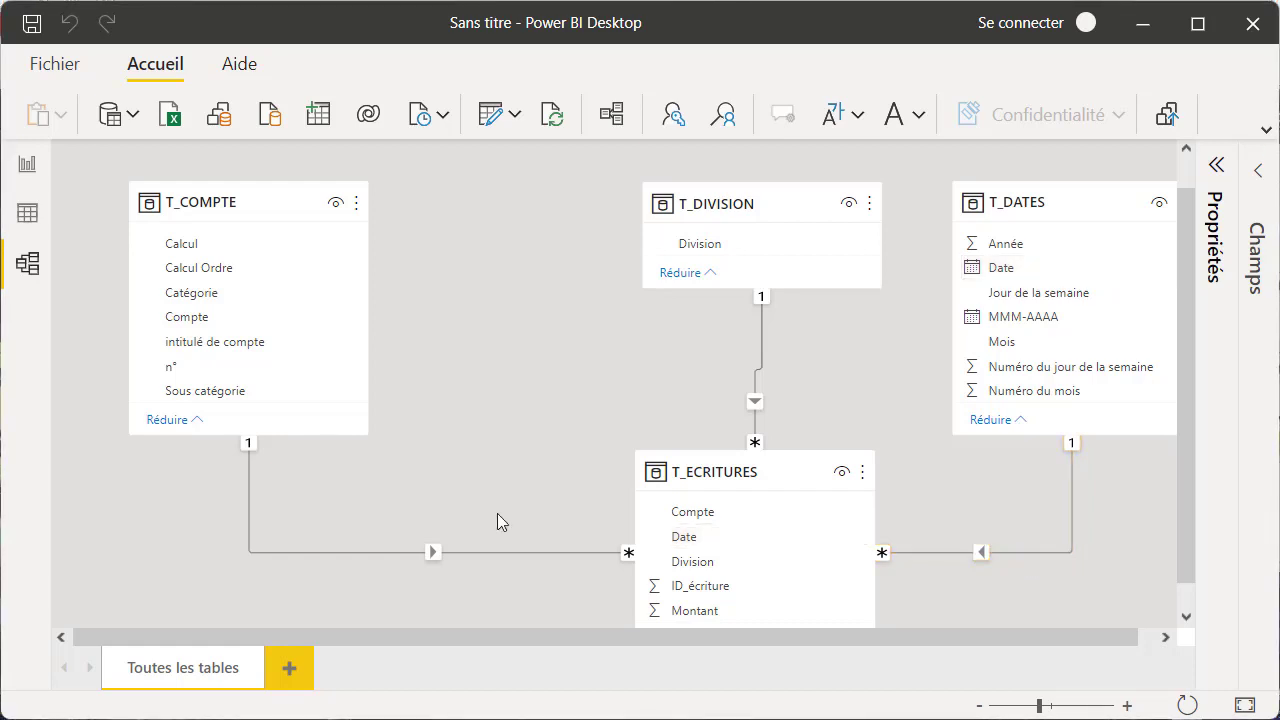
Add a report matrix with T_COMPTE's Calcul and Catégorie as nested rows, and check the breakdown of Resultat d'Exploitation.
left_click(28, 168)
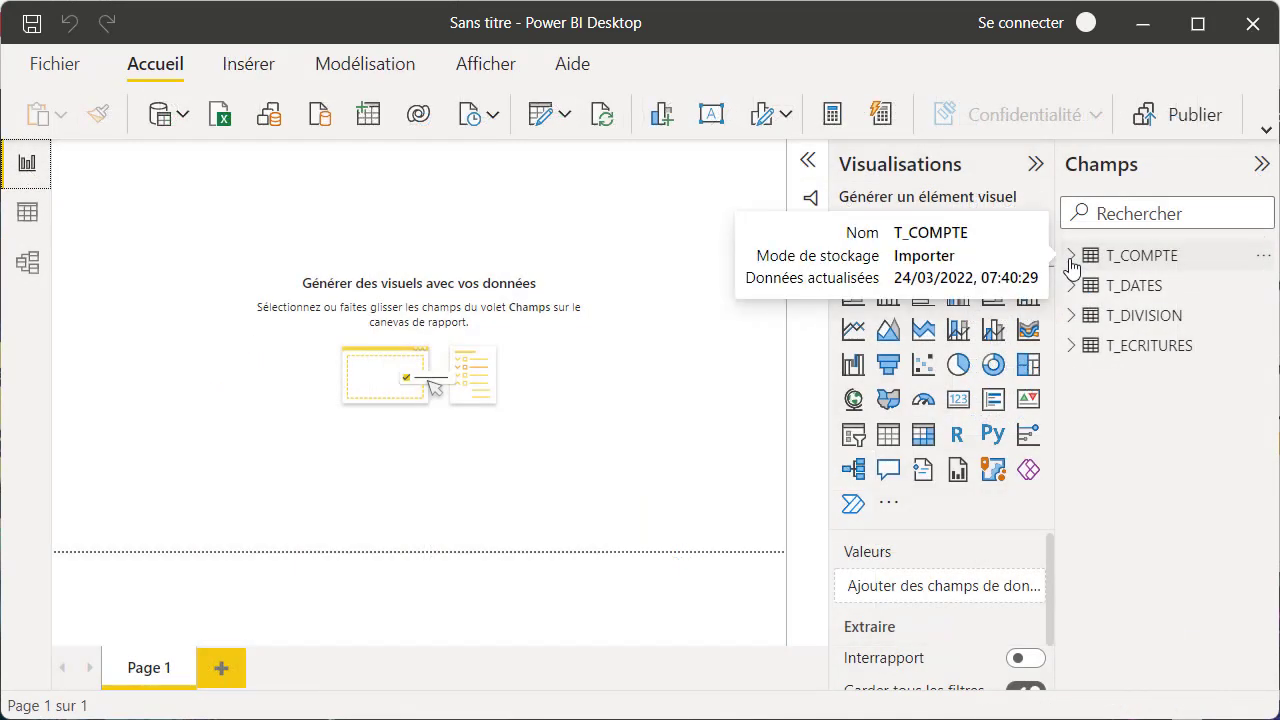
left_click(1071, 256)
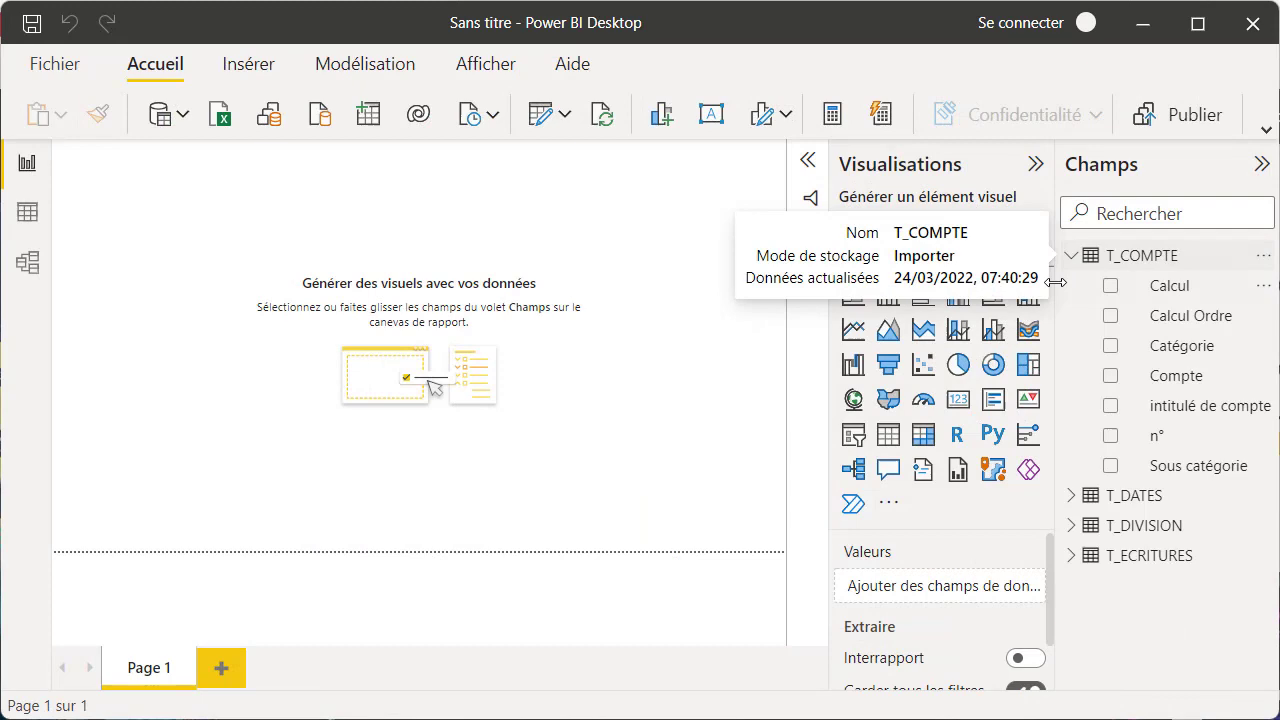
left_click(1110, 287)
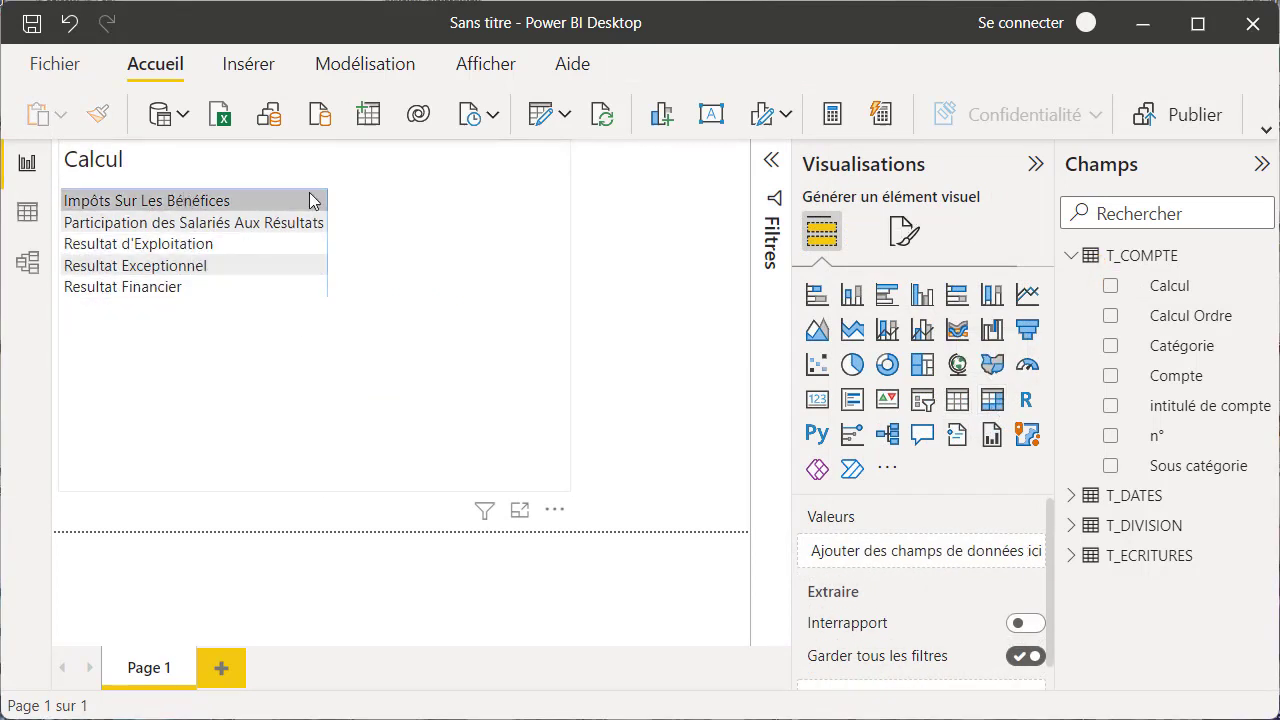
left_click(331, 351)
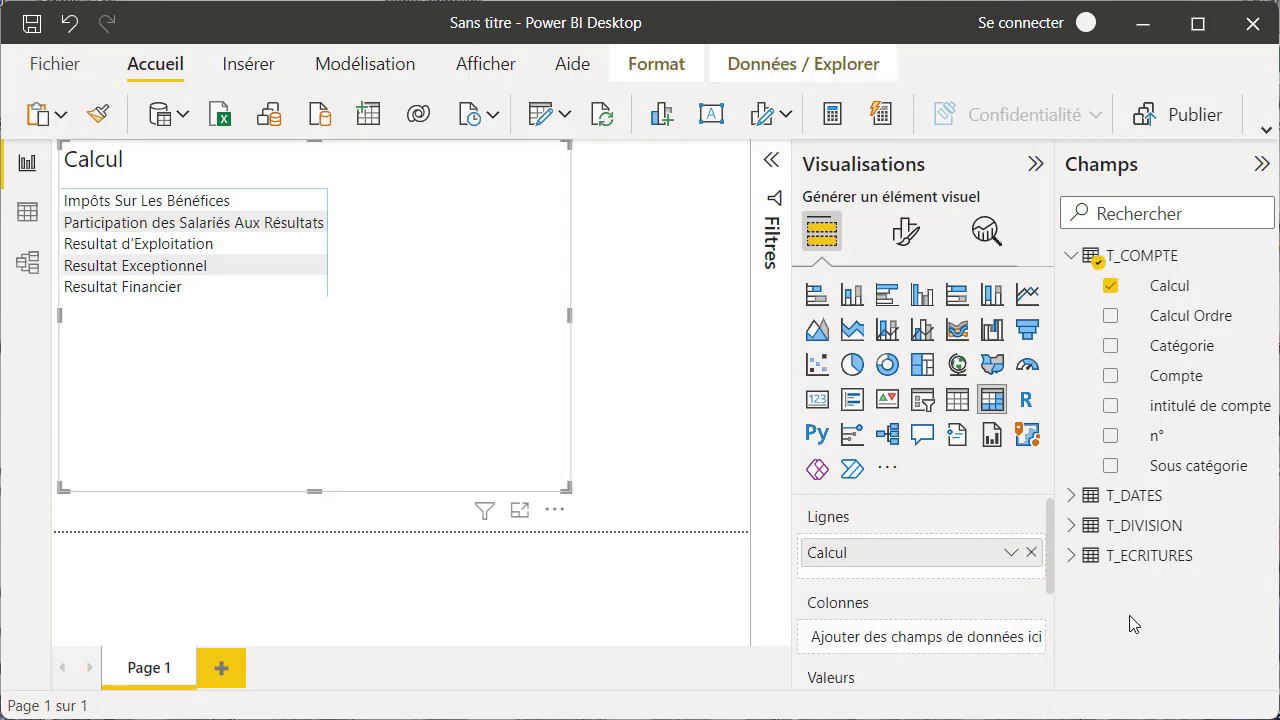
left_click_drag(1150, 355, 895, 569)
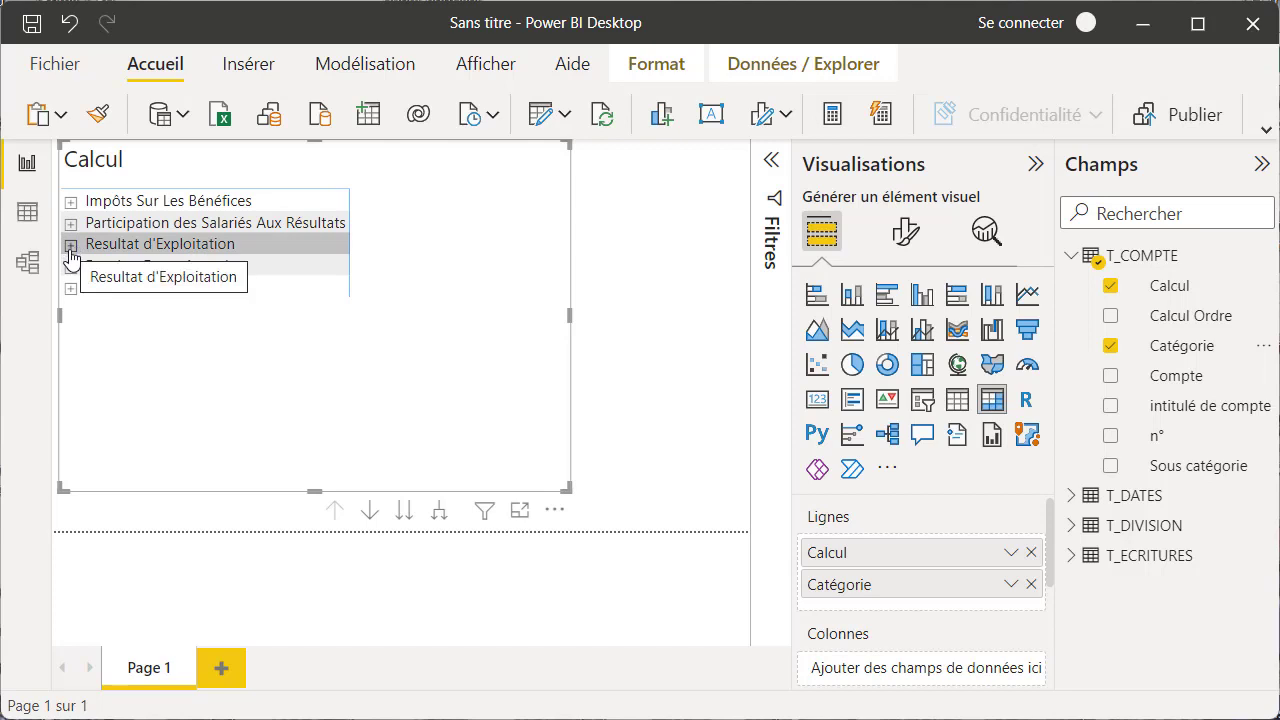
left_click(71, 246)
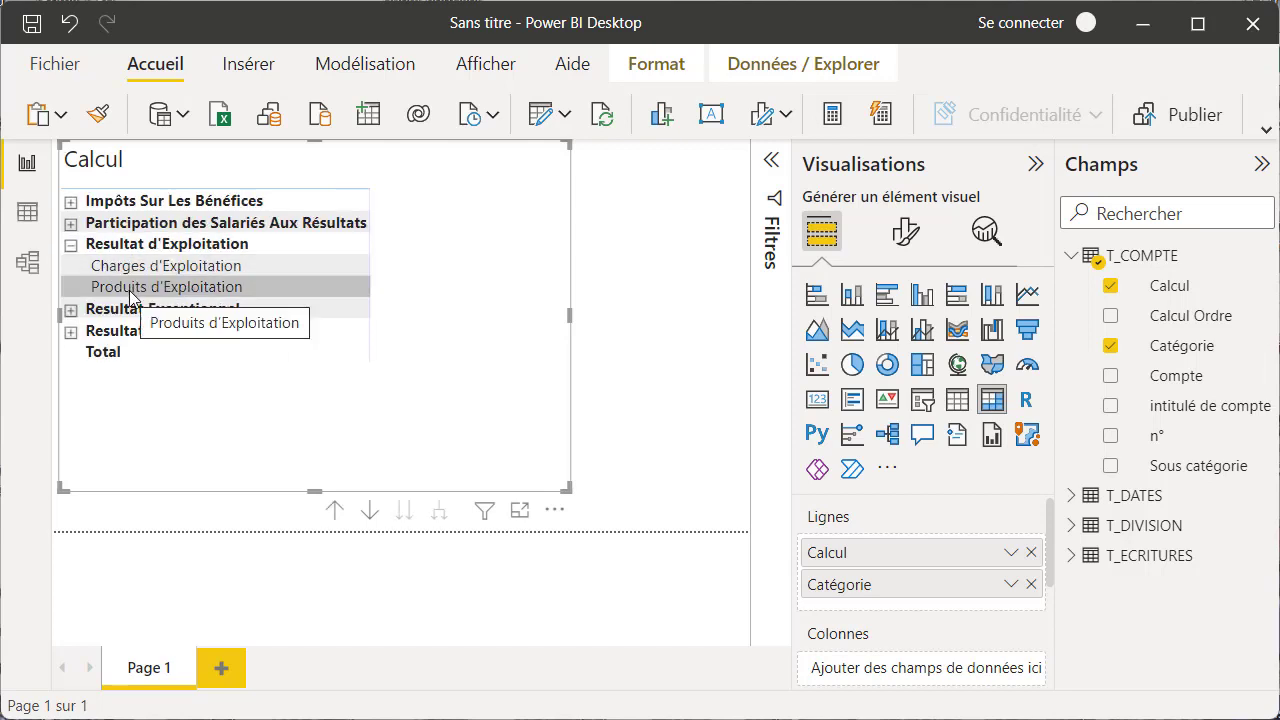
left_click(71, 244)
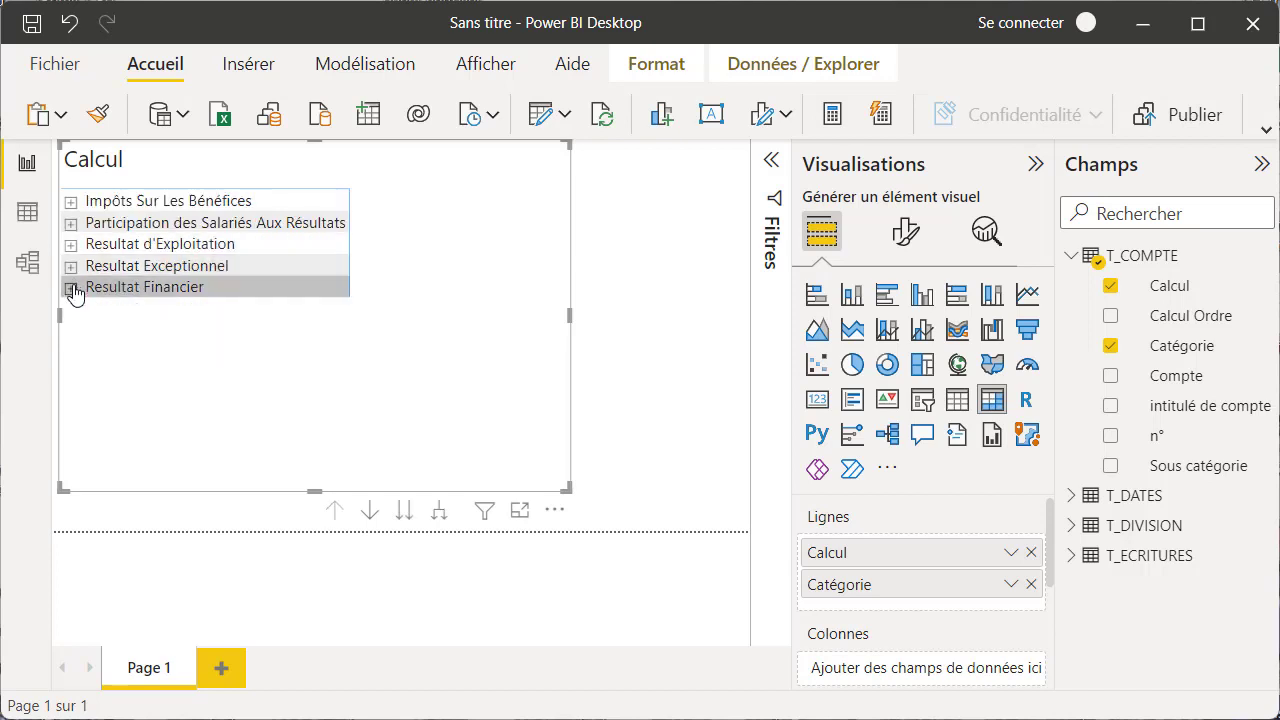
Check the Resultat Financier row, and add T_ECRITURES' Montant to the matrix values, sorted in ascending order.
left_click(72, 288)
left_click(71, 288)
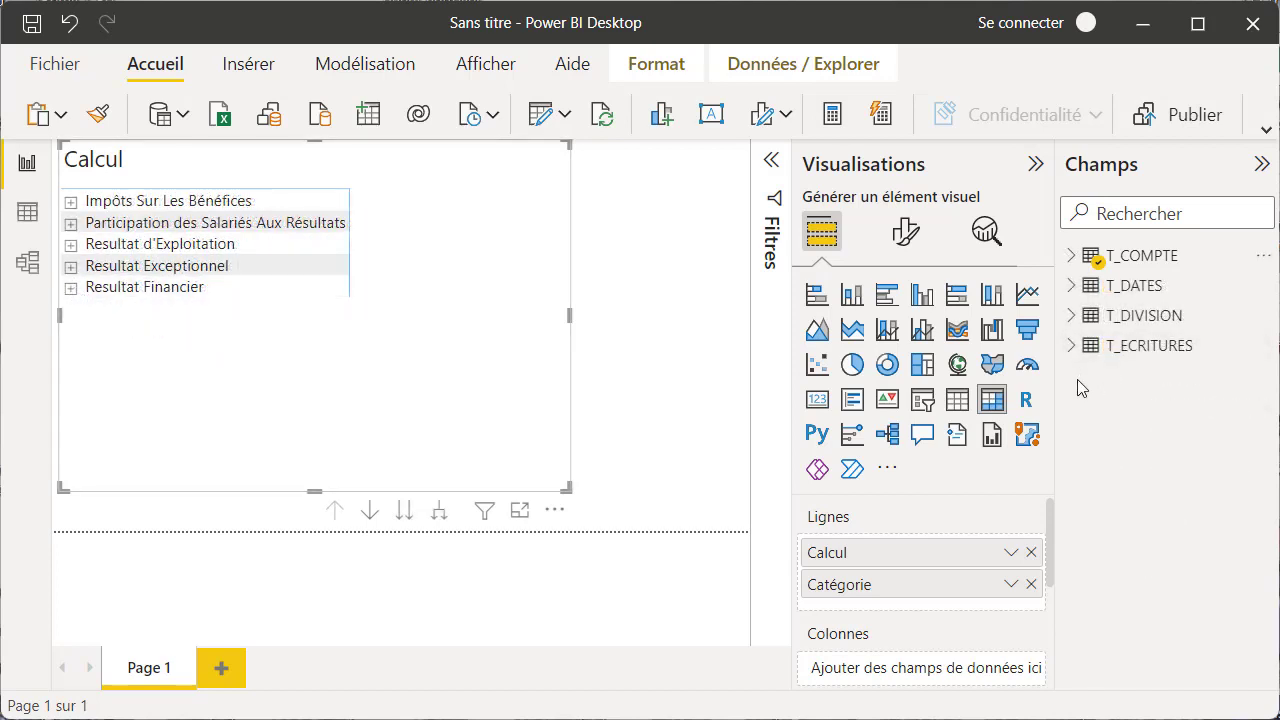
left_click(1072, 347)
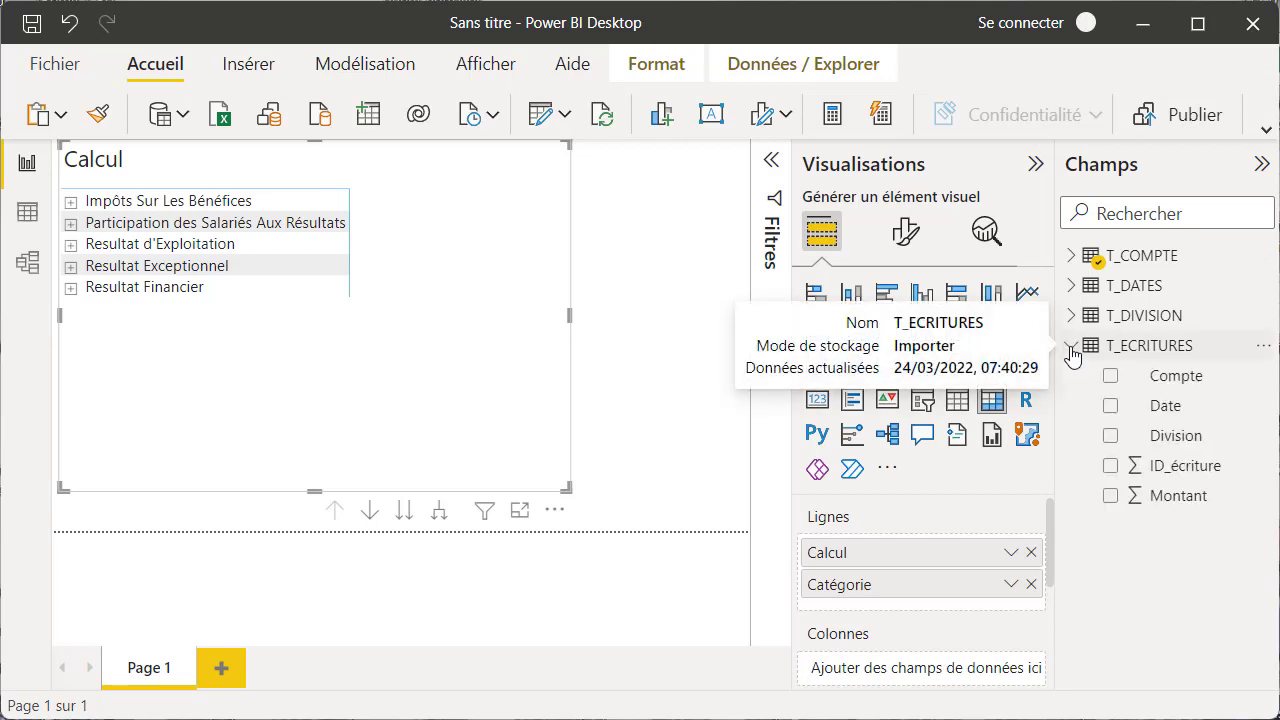
left_click(1111, 497)
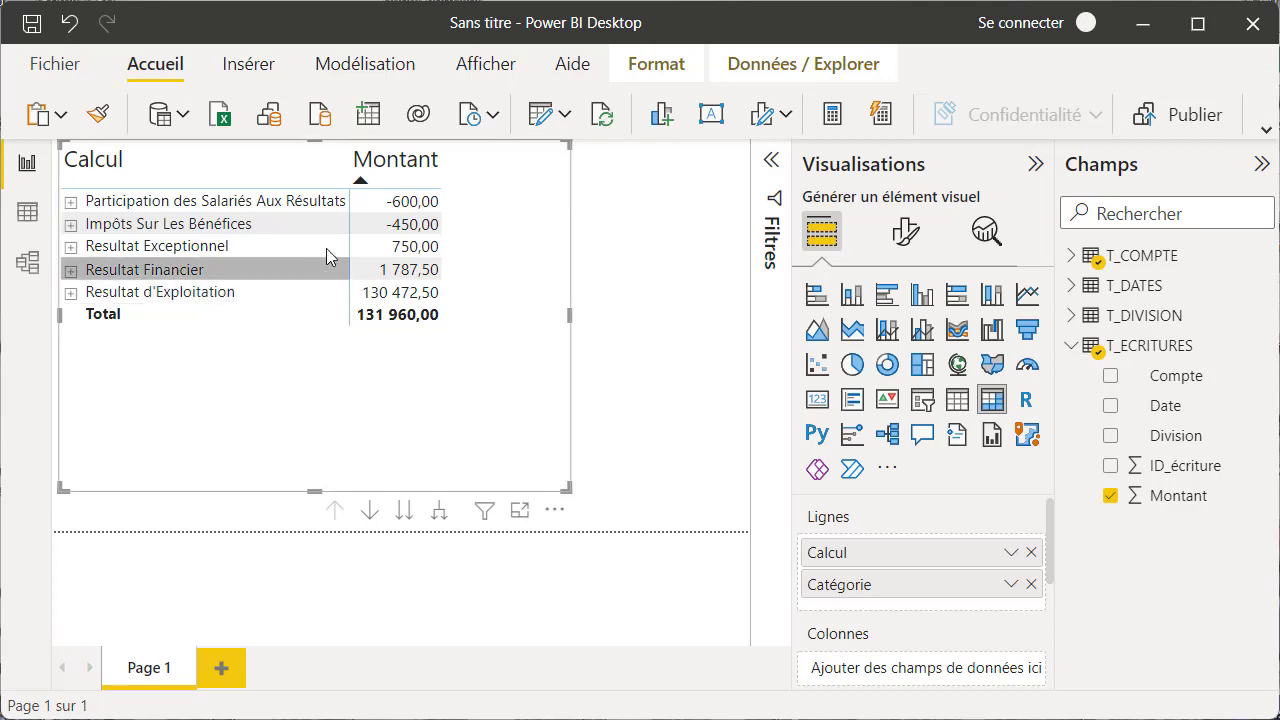
left_click(361, 180)
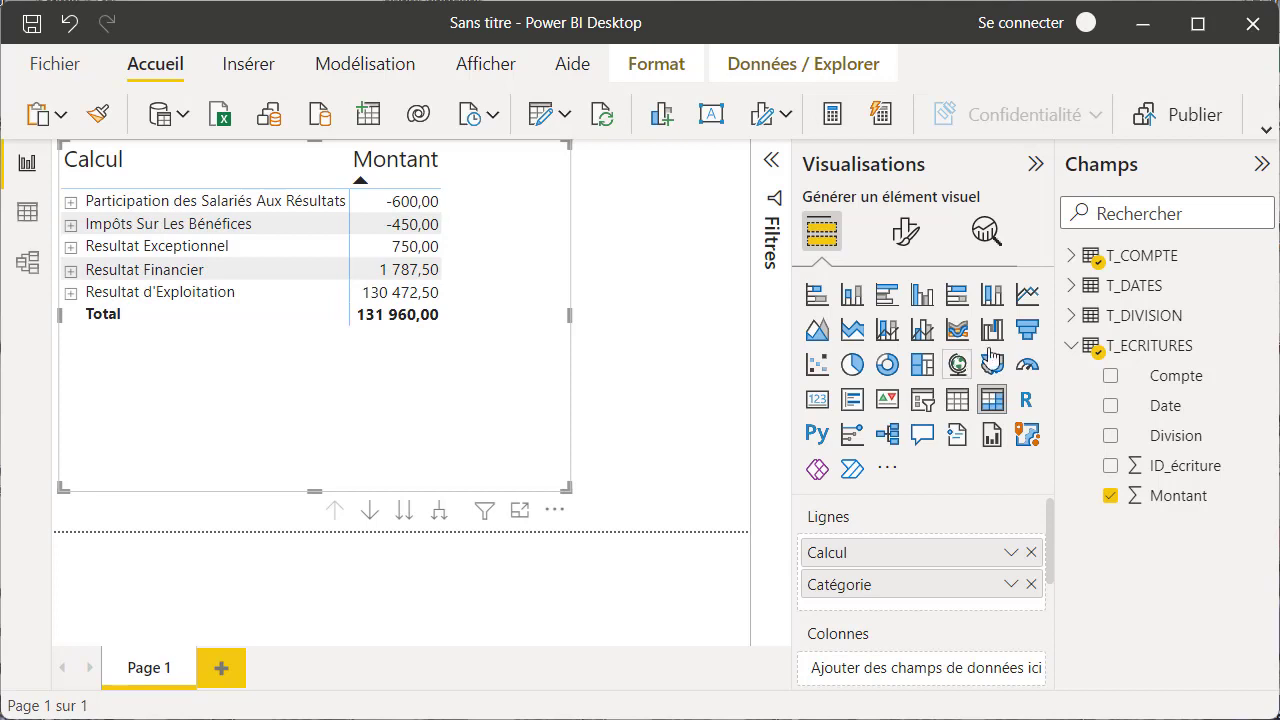
Add T_COMPTE's Calcul Ordre as the outermost row level of the matrix, sort by it ascending and expand groups 1 to 5.
left_click(1072, 257)
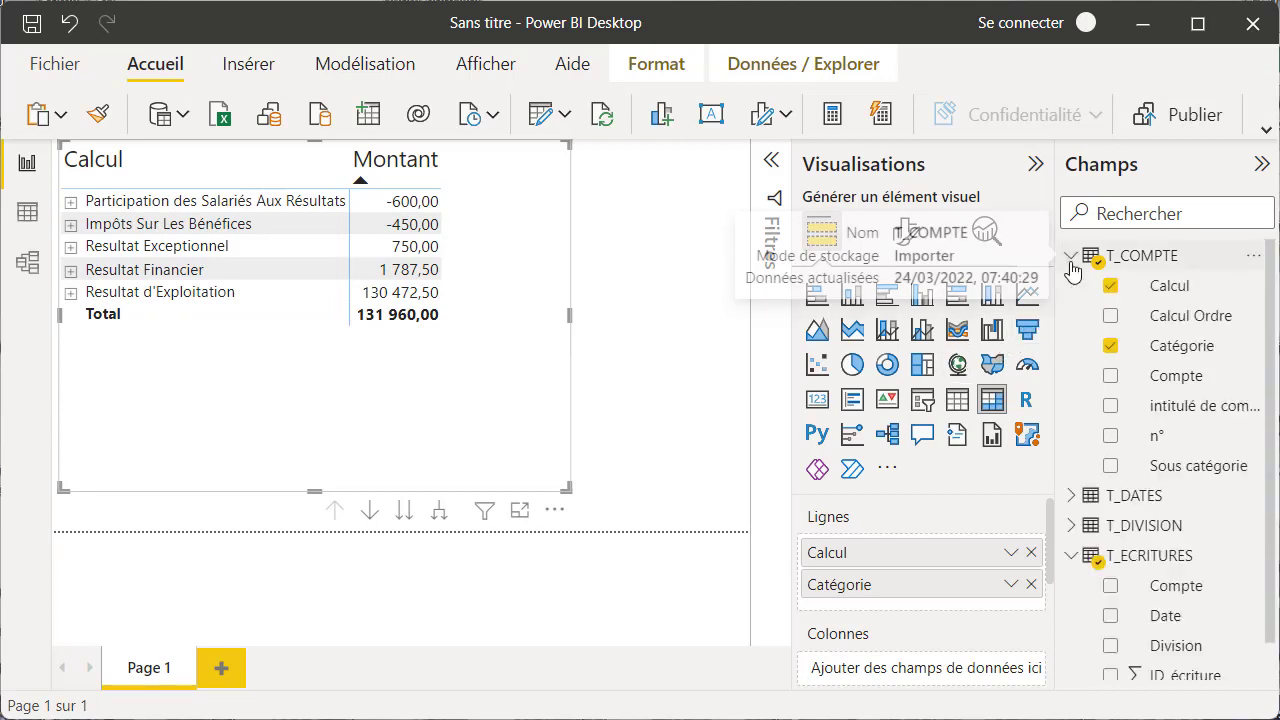
left_click(1166, 322)
left_click_drag(1116, 346, 941, 553)
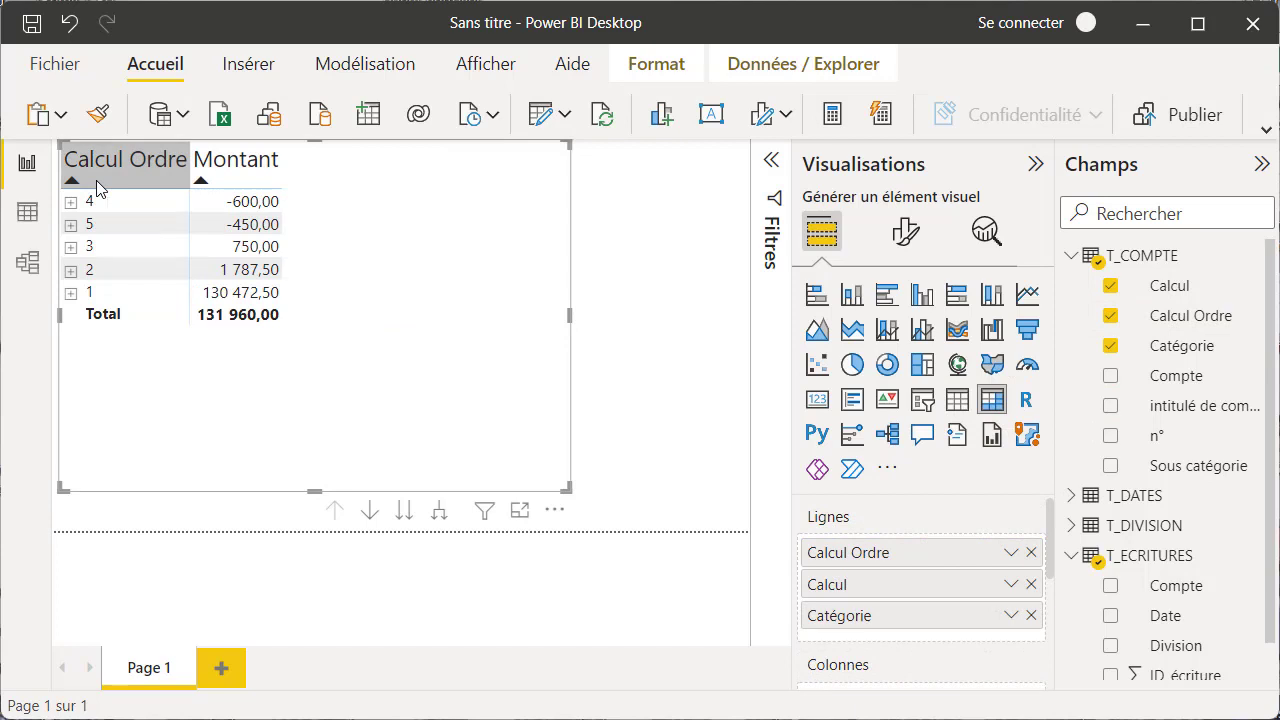
left_click(96, 180)
left_click(71, 203)
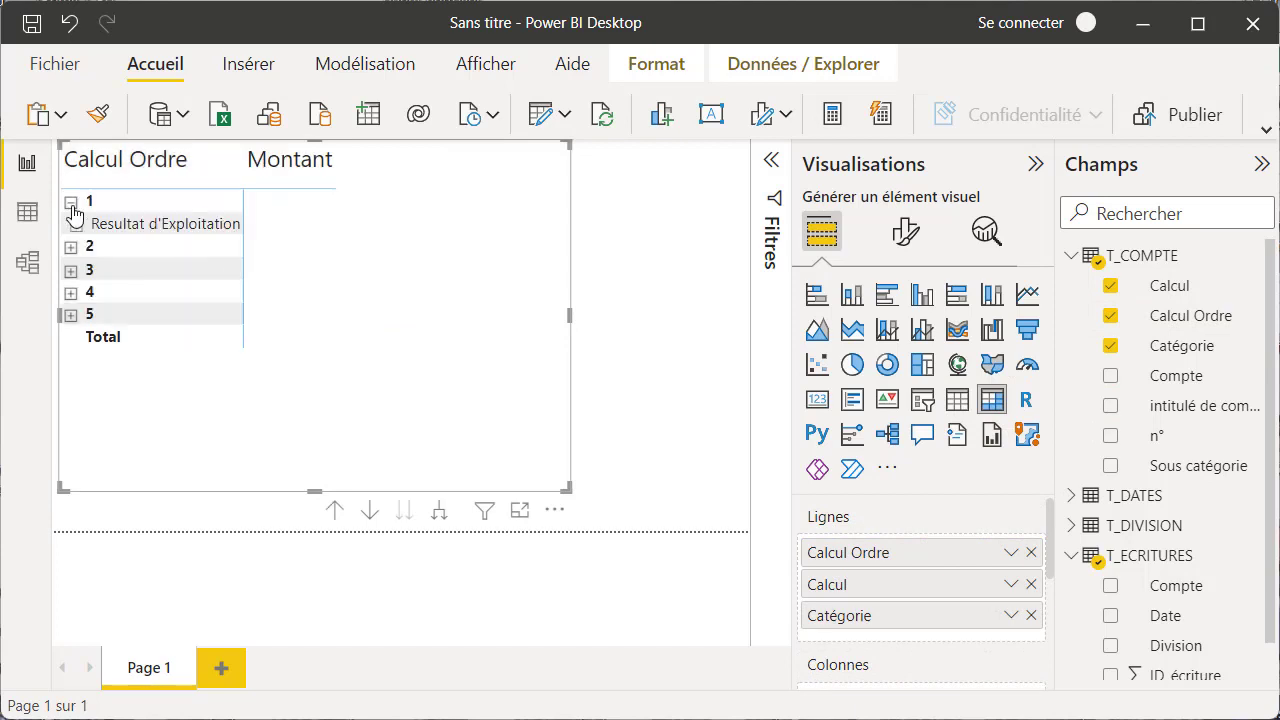
left_click(71, 246)
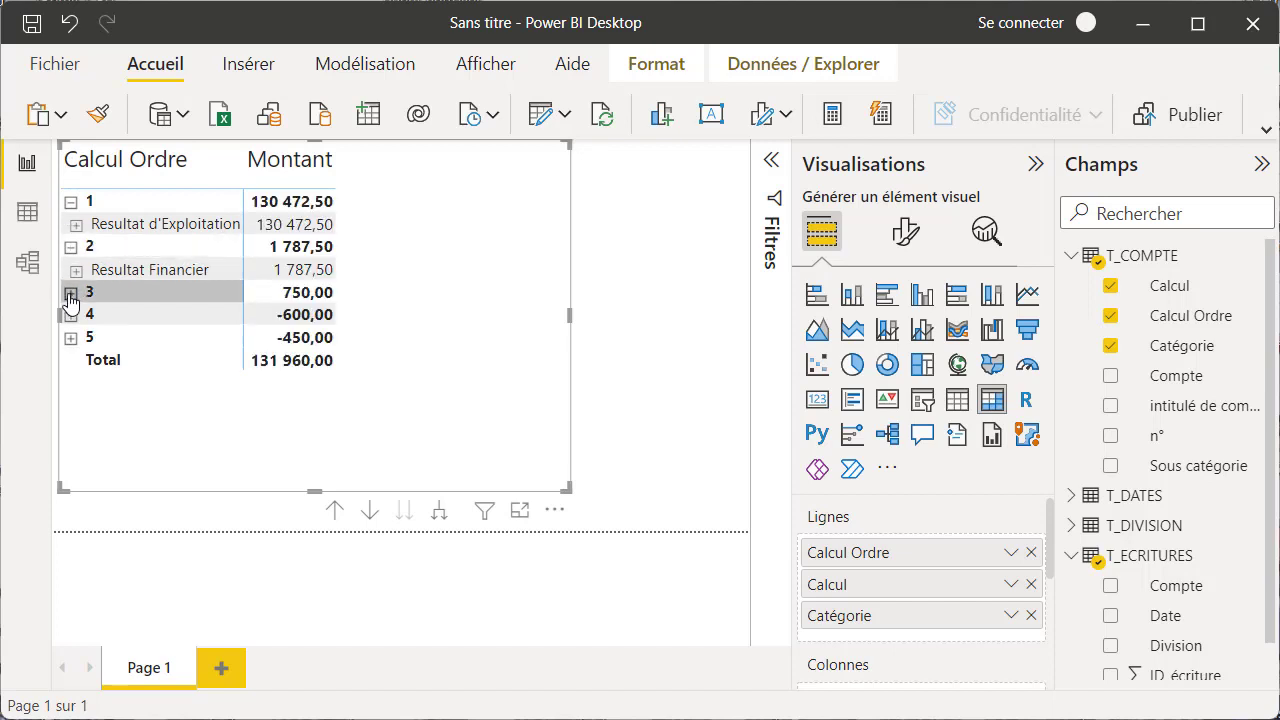
left_click(71, 292)
left_click(71, 337)
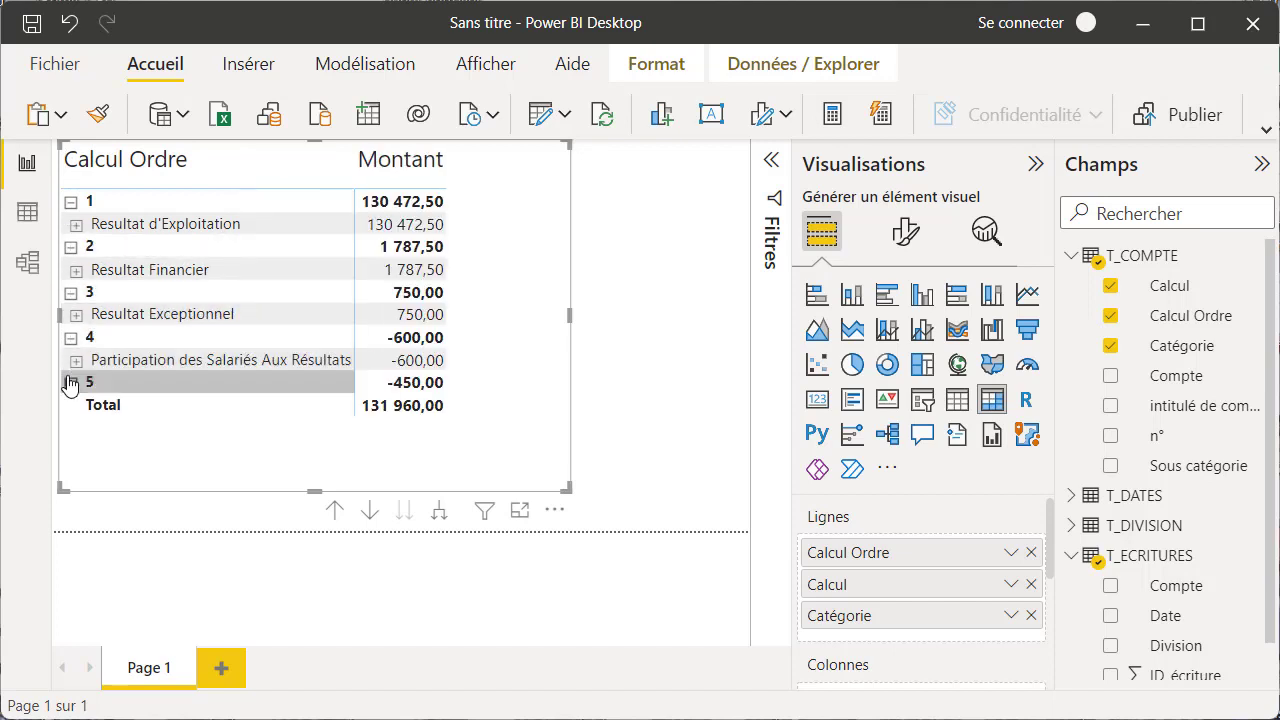
left_click(71, 382)
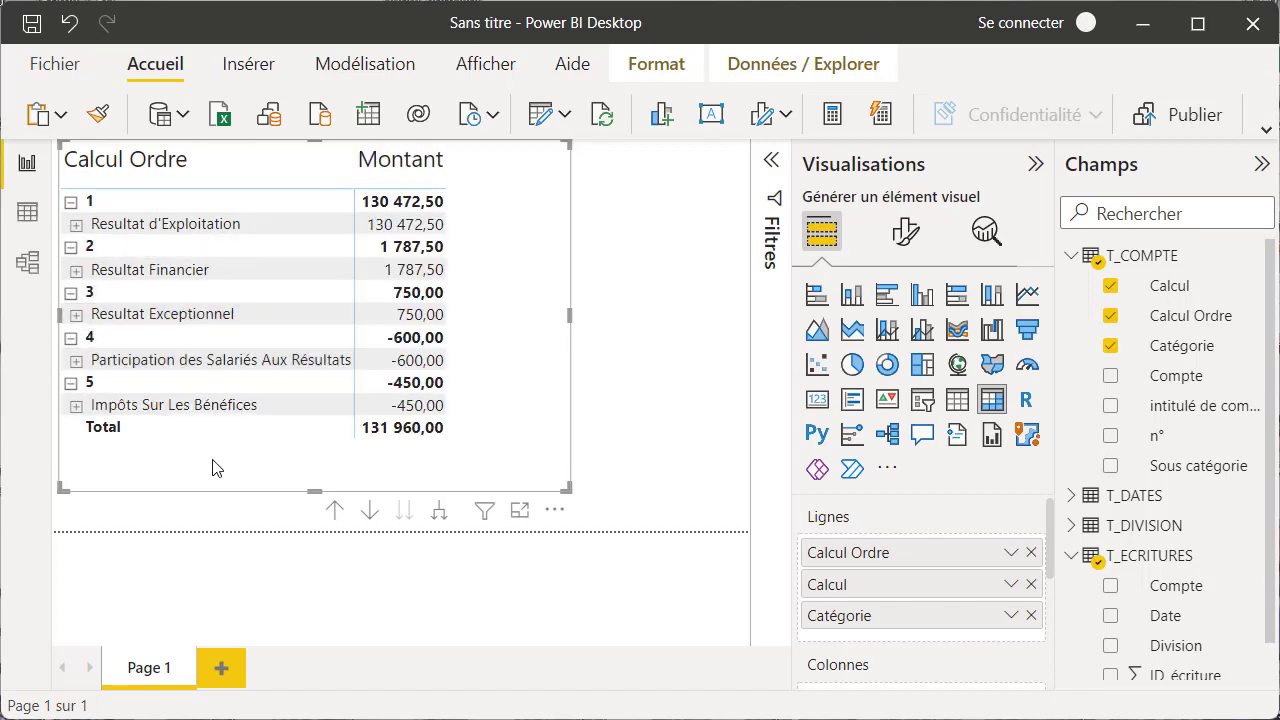
Examine the category amounts under Resultat d'Exploitation and Resultat Financier in the matrix.
left_click(76, 228)
left_click(76, 228)
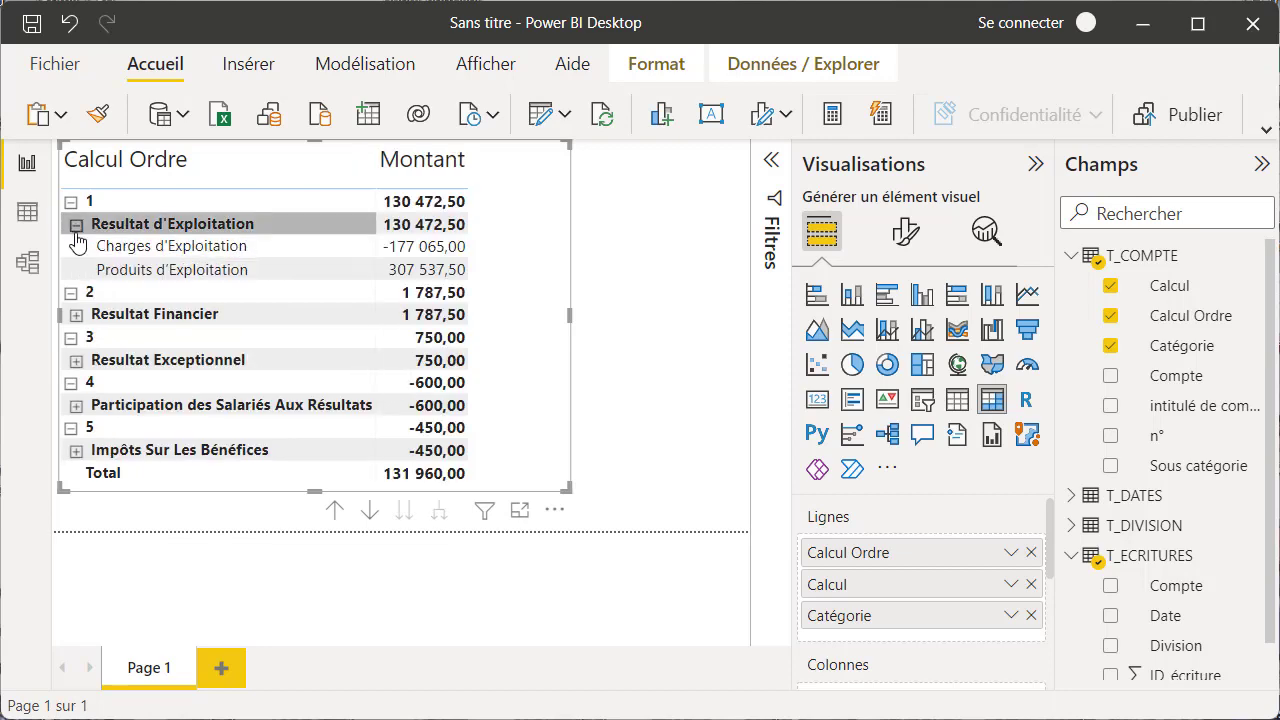
left_click(75, 276)
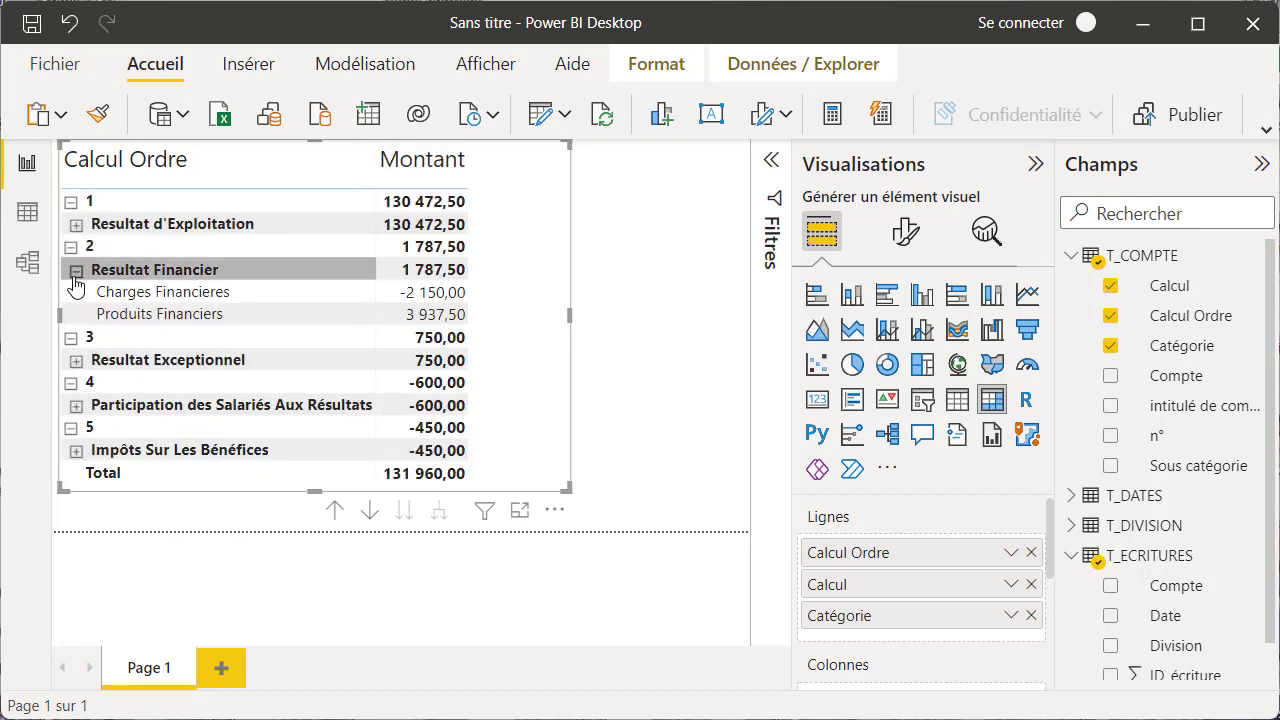
left_click(75, 276)
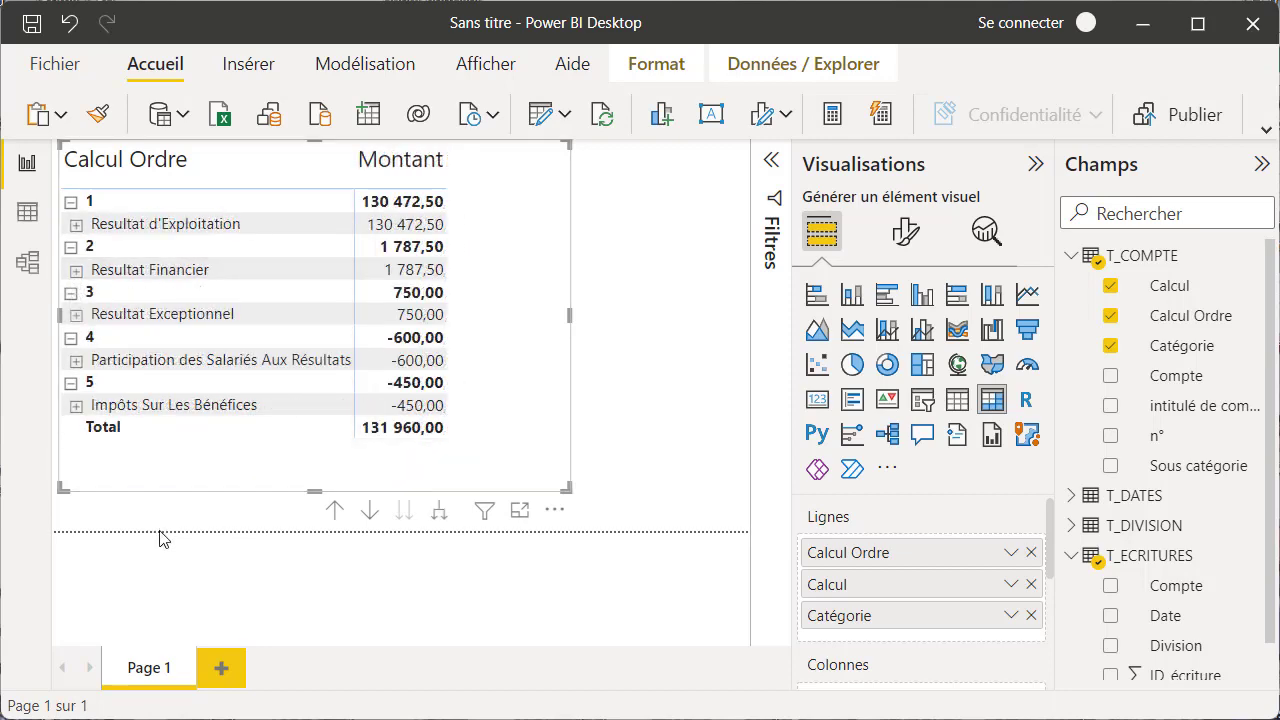
Remove Calcul Ordre from the matrix rows and sort the matrix by Montant in descending order.
left_click(1031, 553)
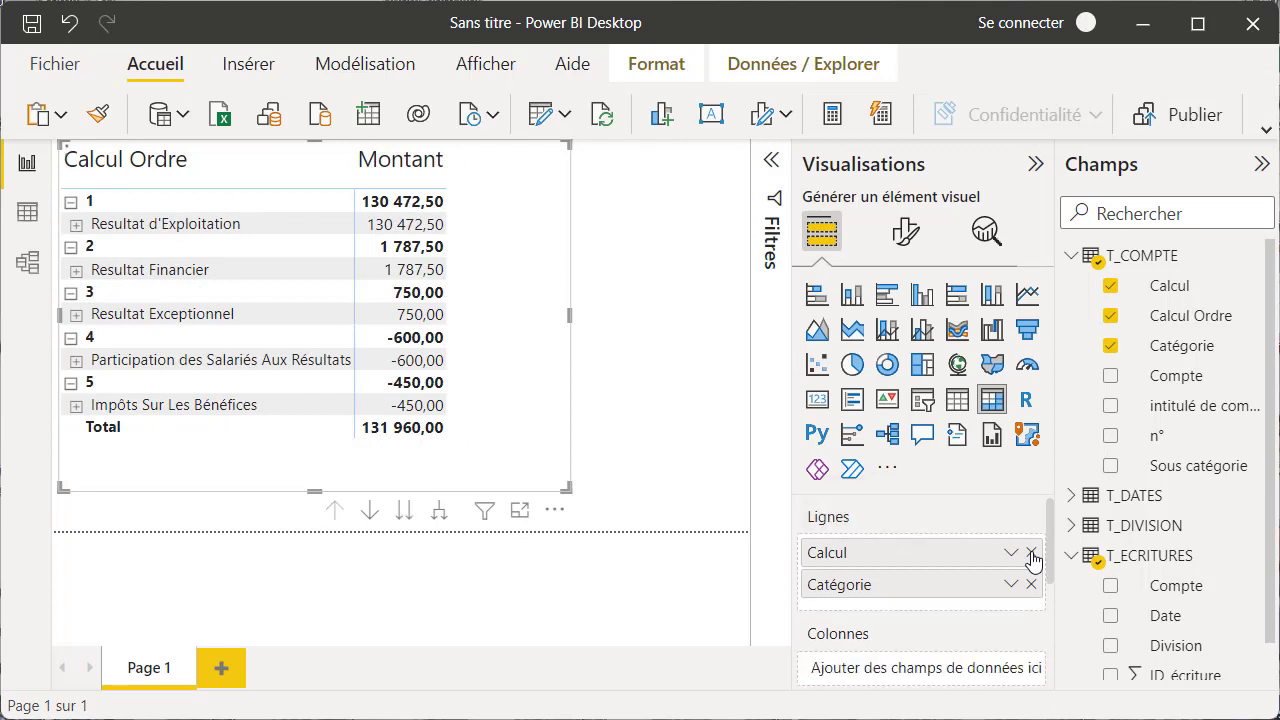
left_click(417, 172)
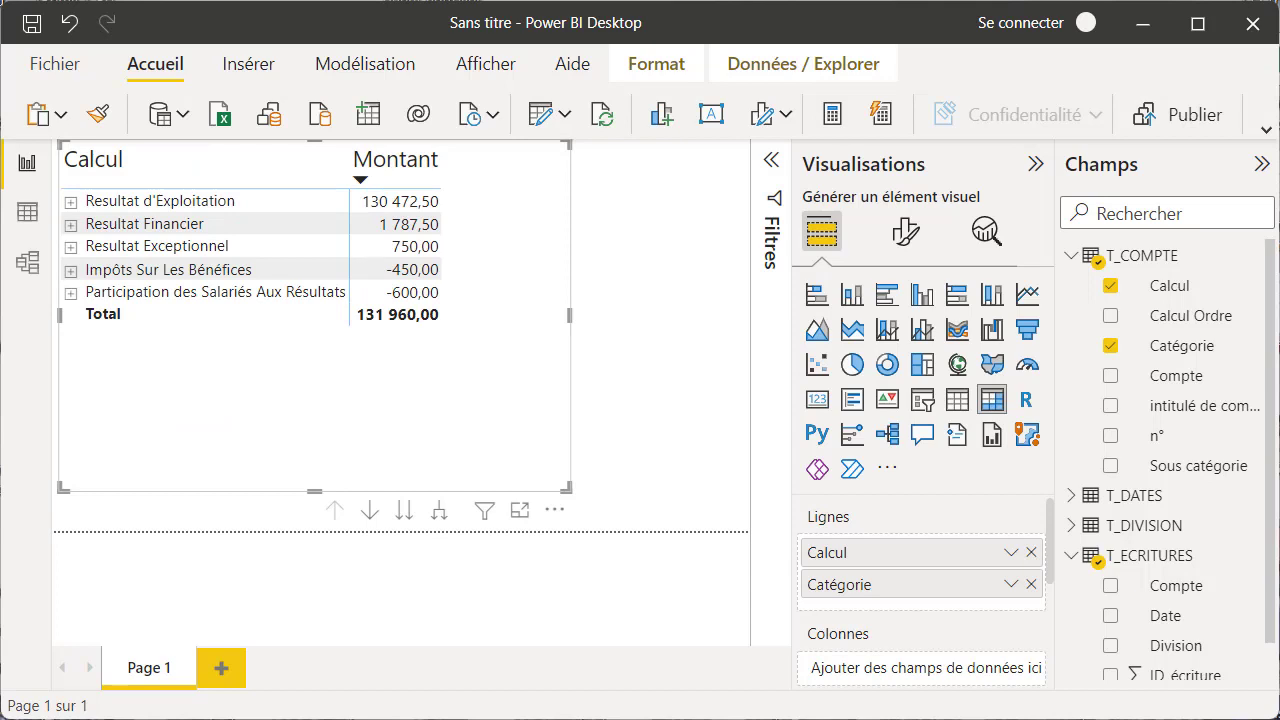
Add the Division field of T_DIVISION to the matrix columns.
left_click(1071, 257)
left_click(1071, 349)
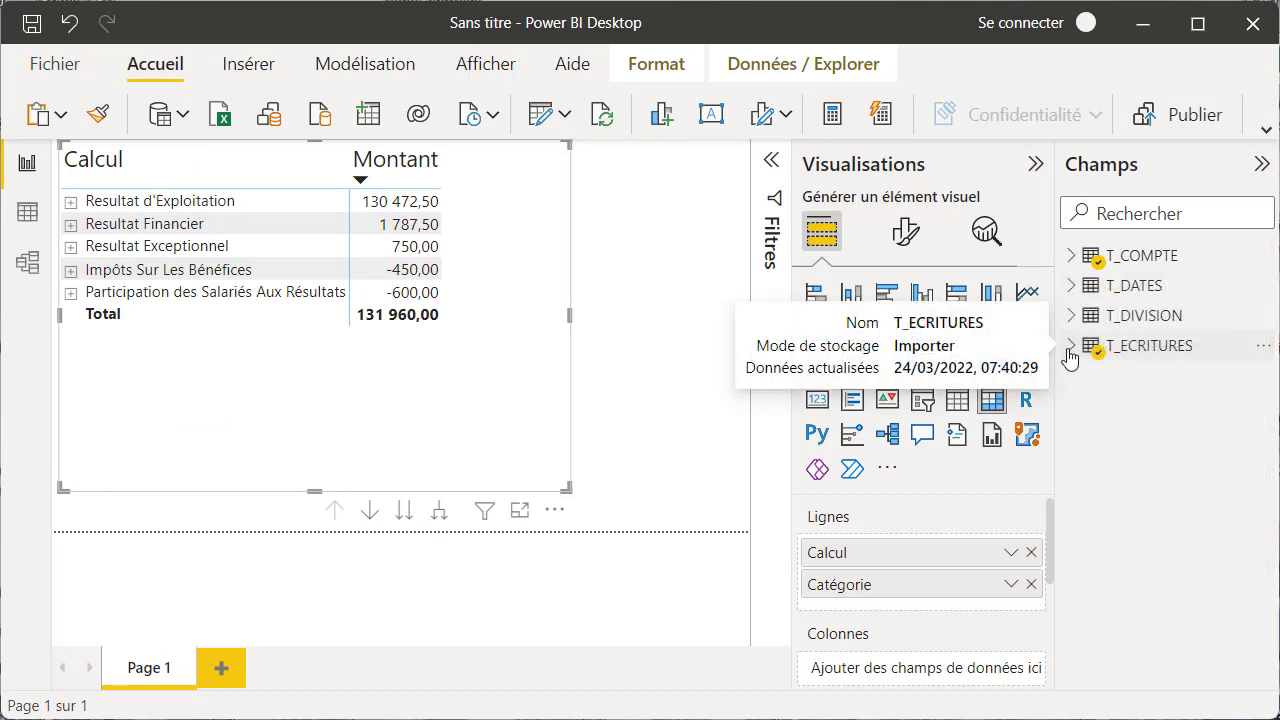
left_click(1073, 317)
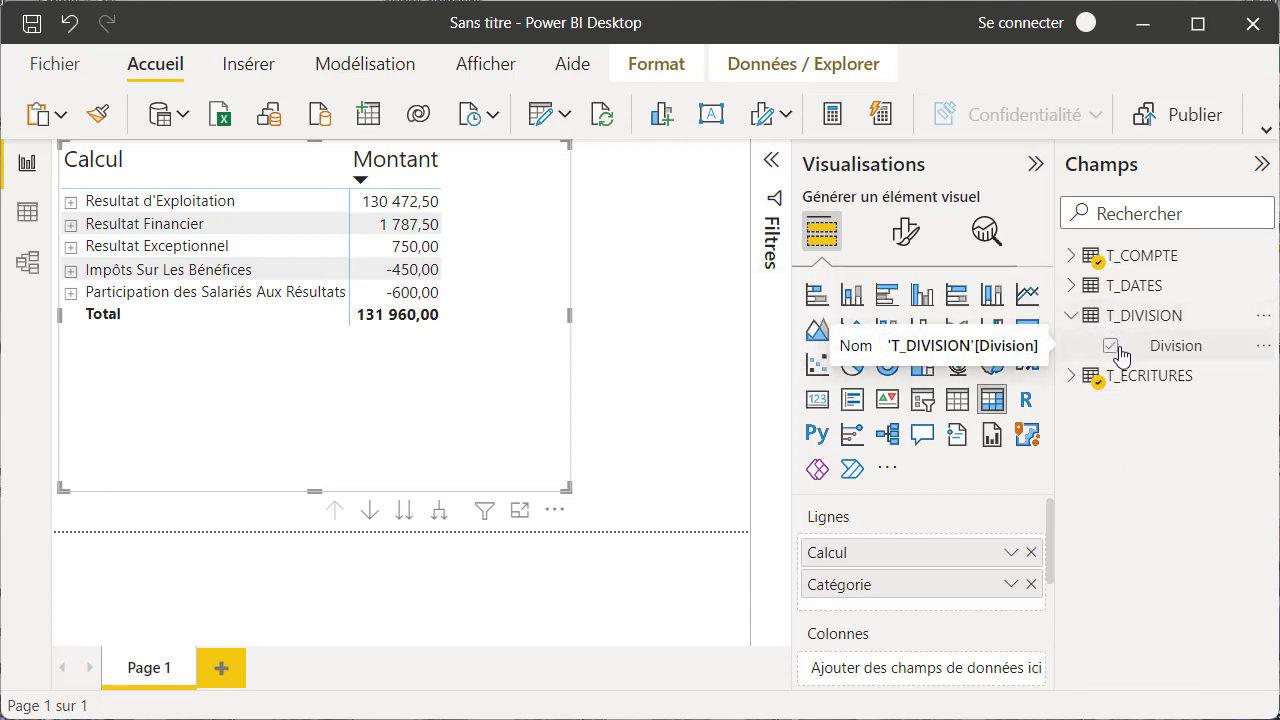
left_click_drag(1120, 352, 917, 675)
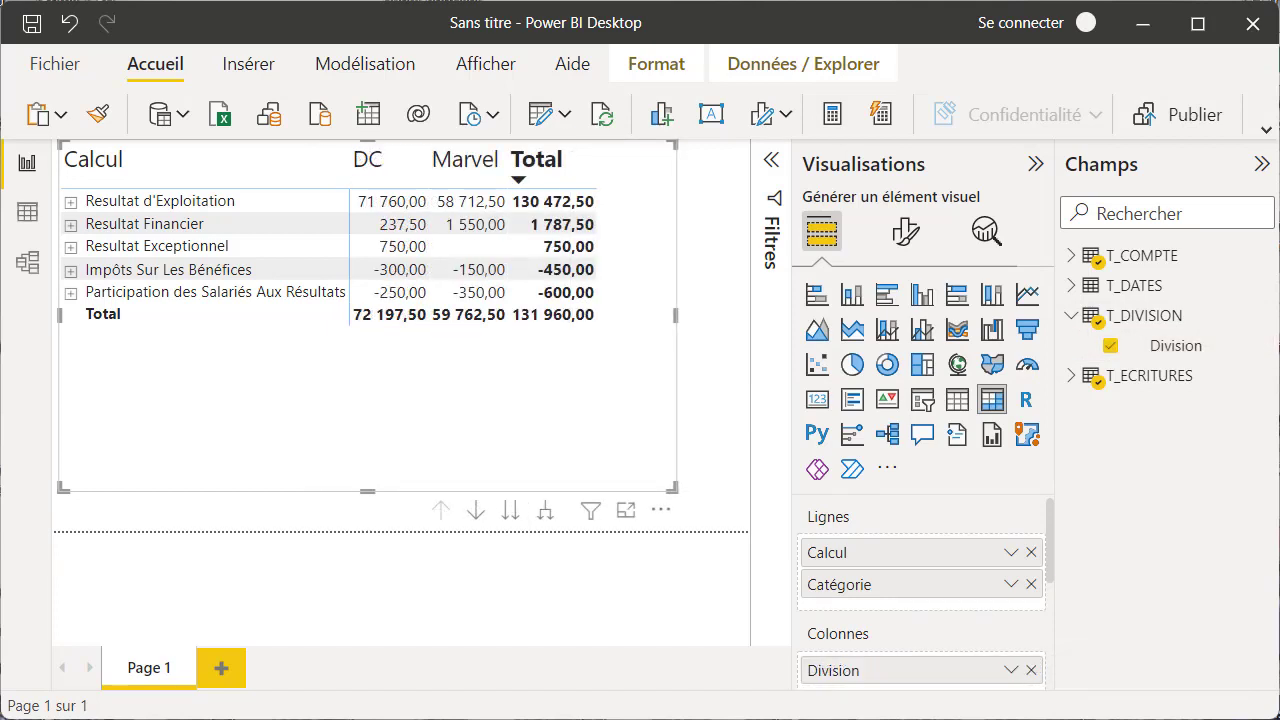
Add T_DATES' Année to the matrix columns as the level above Division.
left_click(1071, 285)
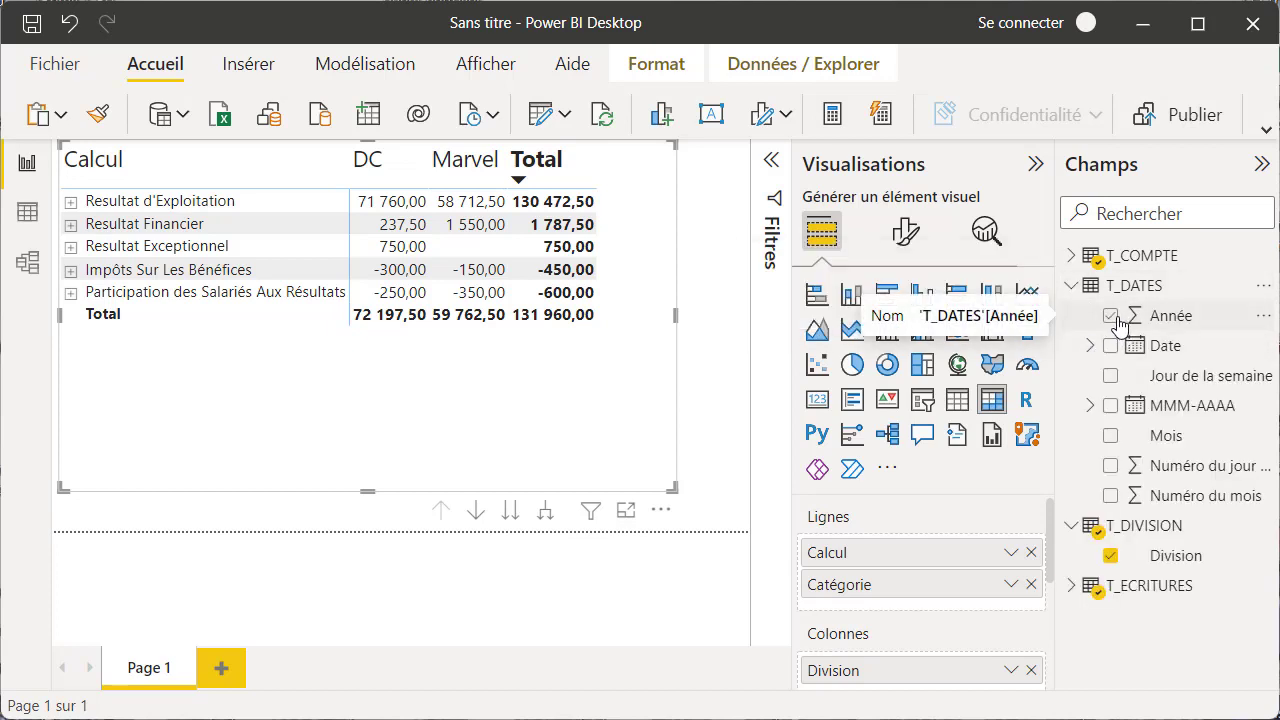
left_click_drag(1118, 322, 880, 662)
left_click(433, 601)
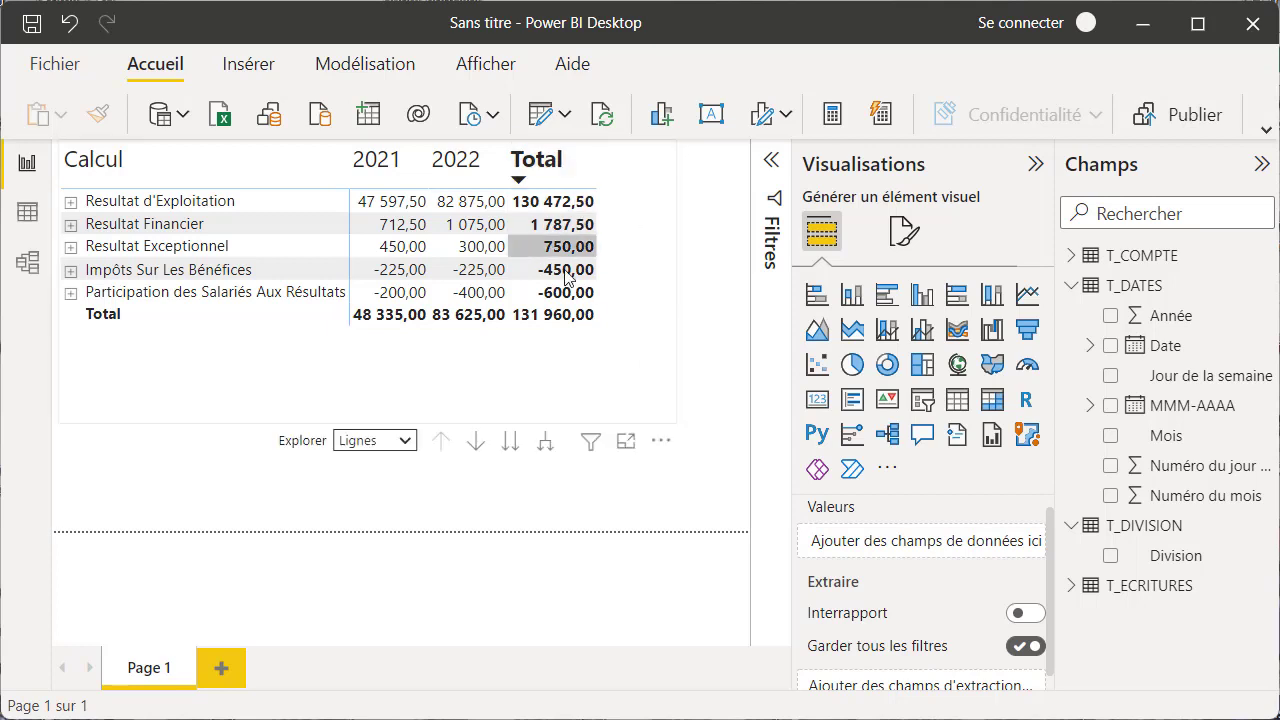
Turn off the column subtotals of the matrix.
left_click(648, 402)
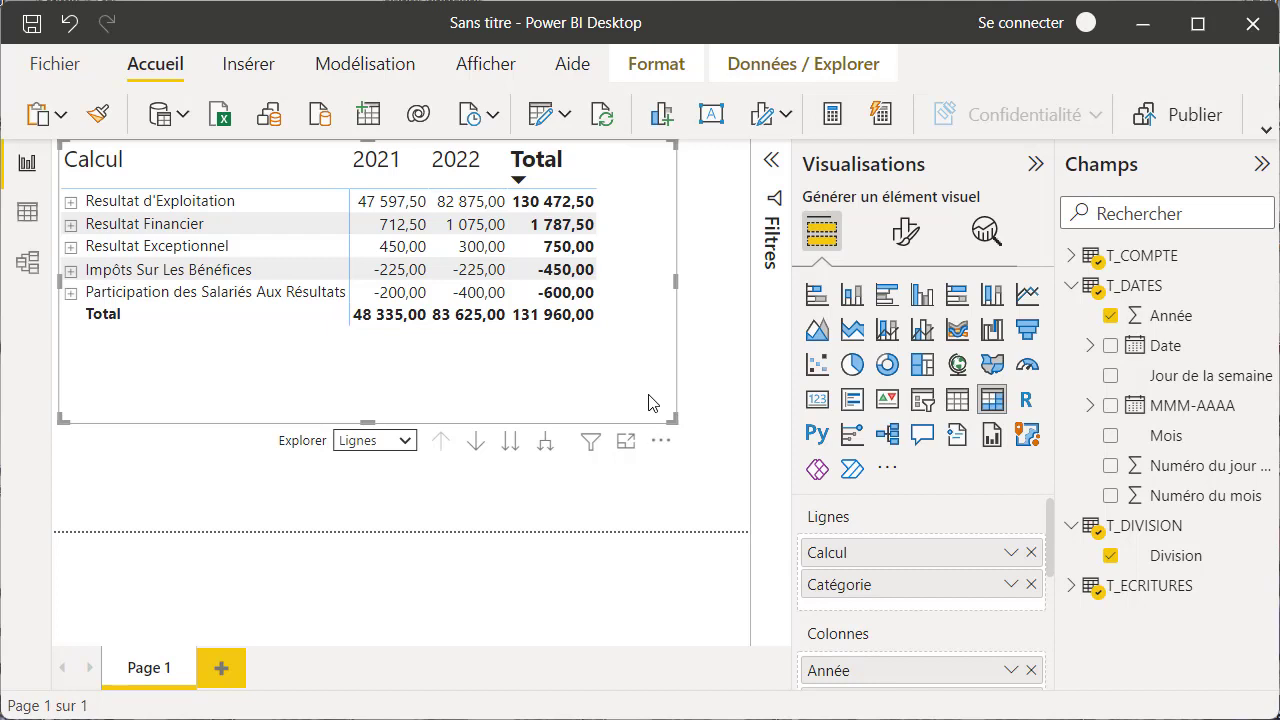
left_click(906, 232)
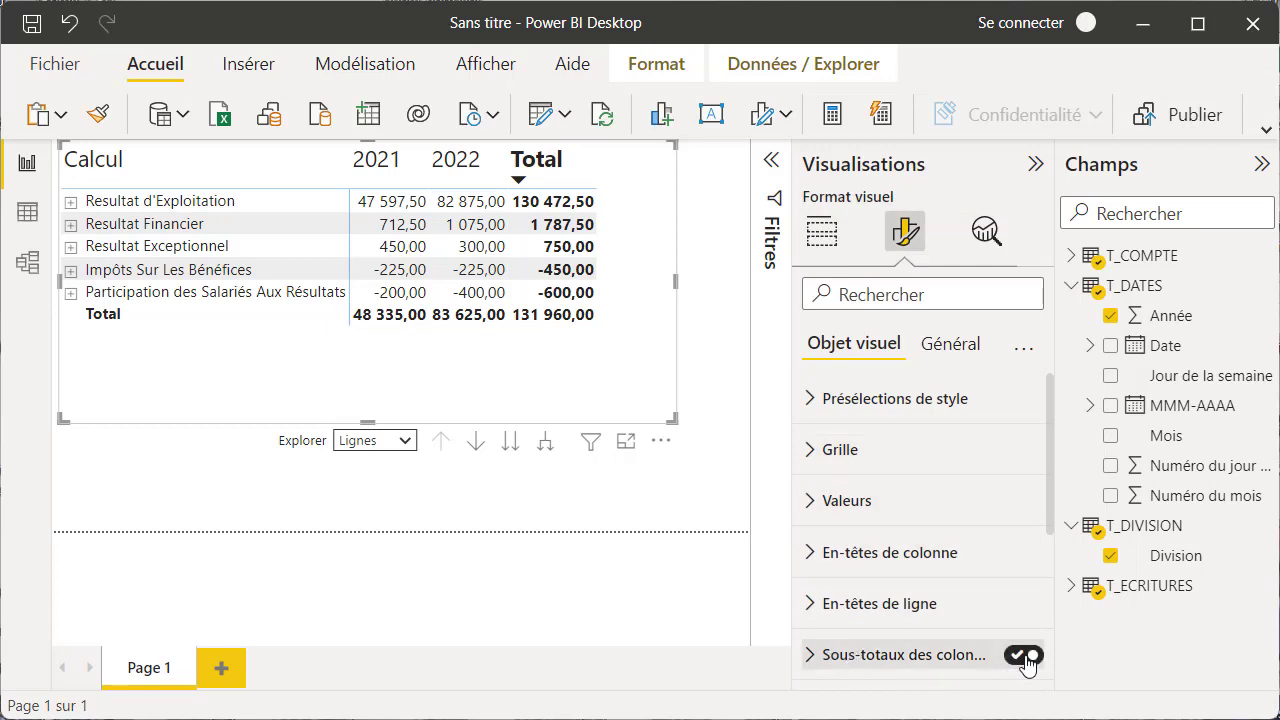
left_click(1023, 655)
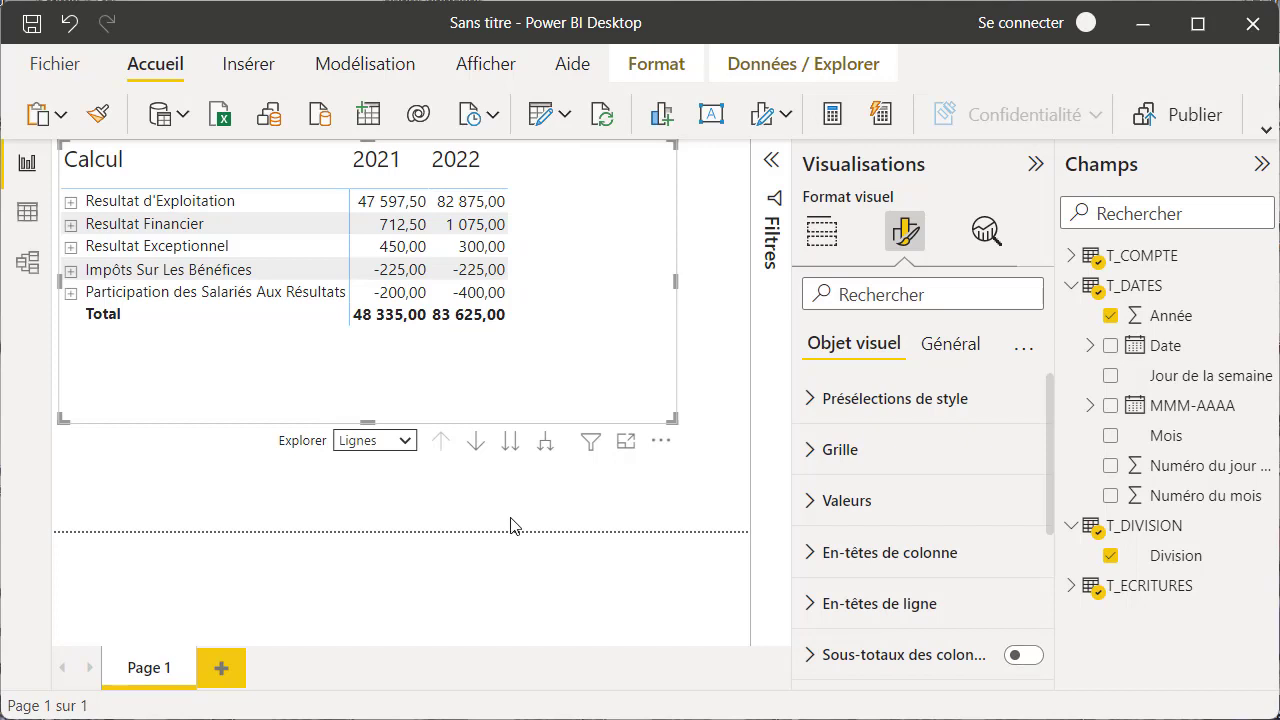
Expand the matrix's column hierarchy to show Division under each Année, and check the breakdown of Resultat d'Exploitation.
left_click(409, 447)
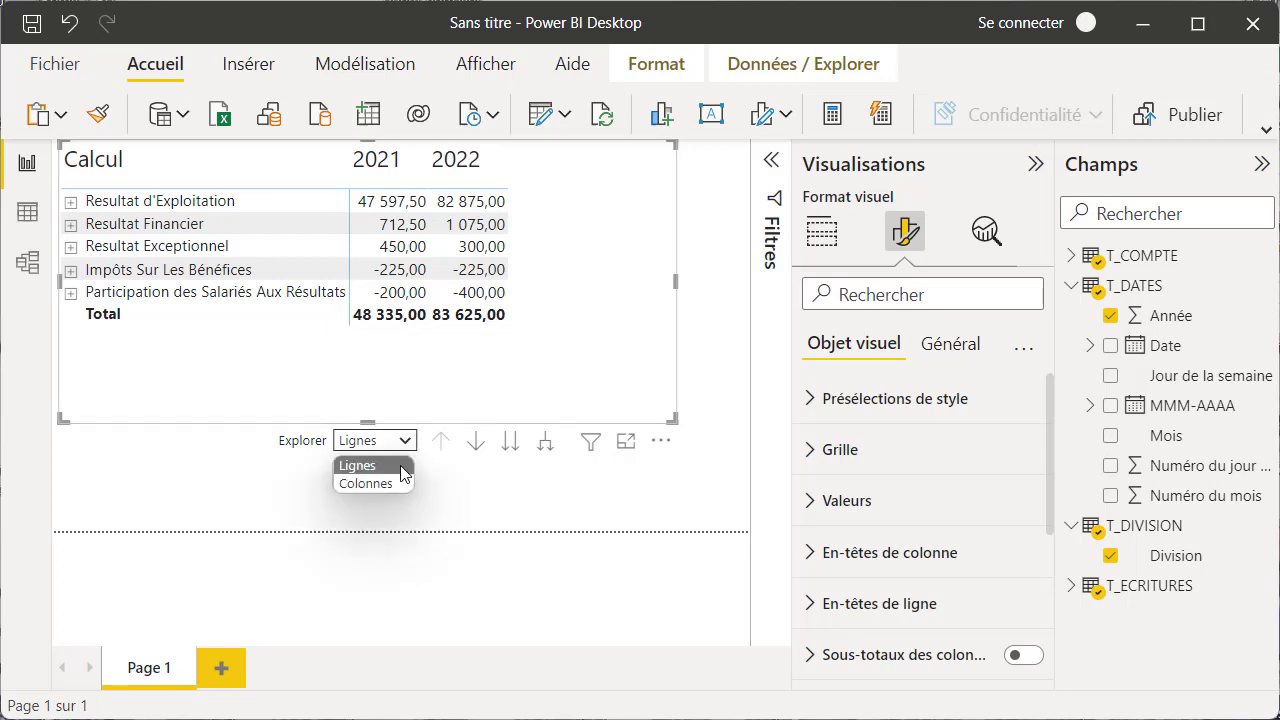
left_click(398, 482)
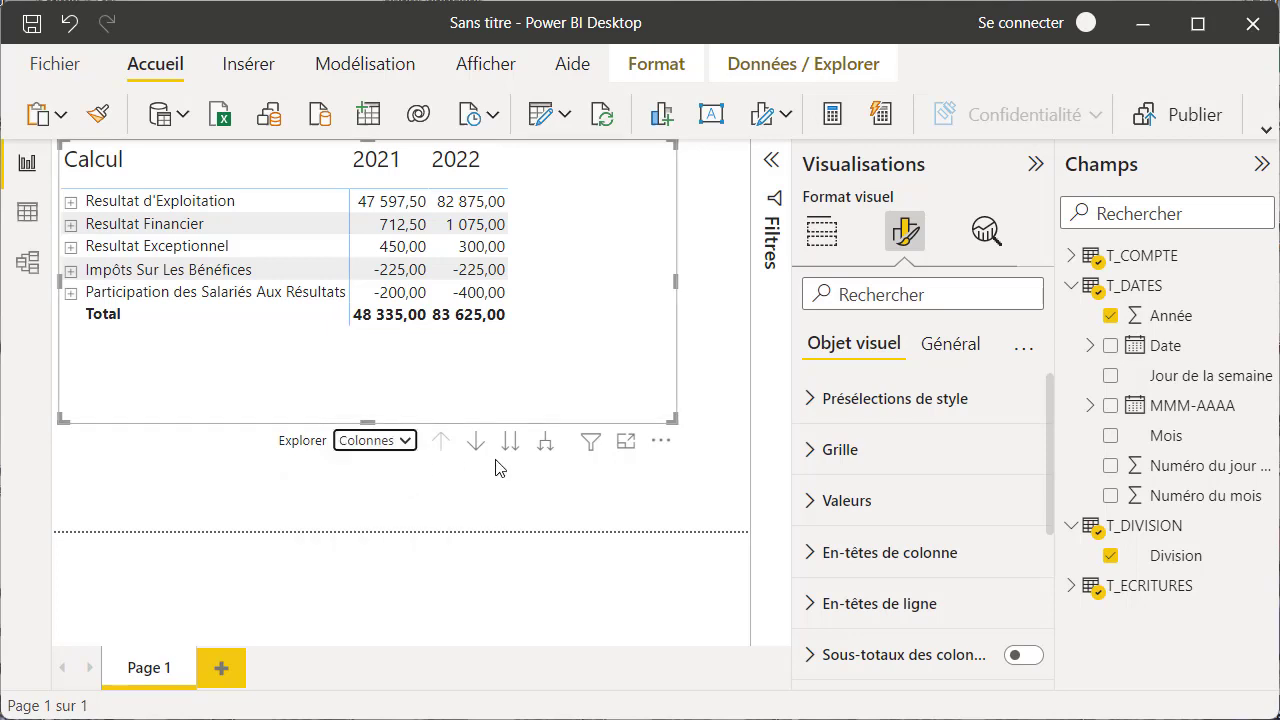
left_click(546, 448)
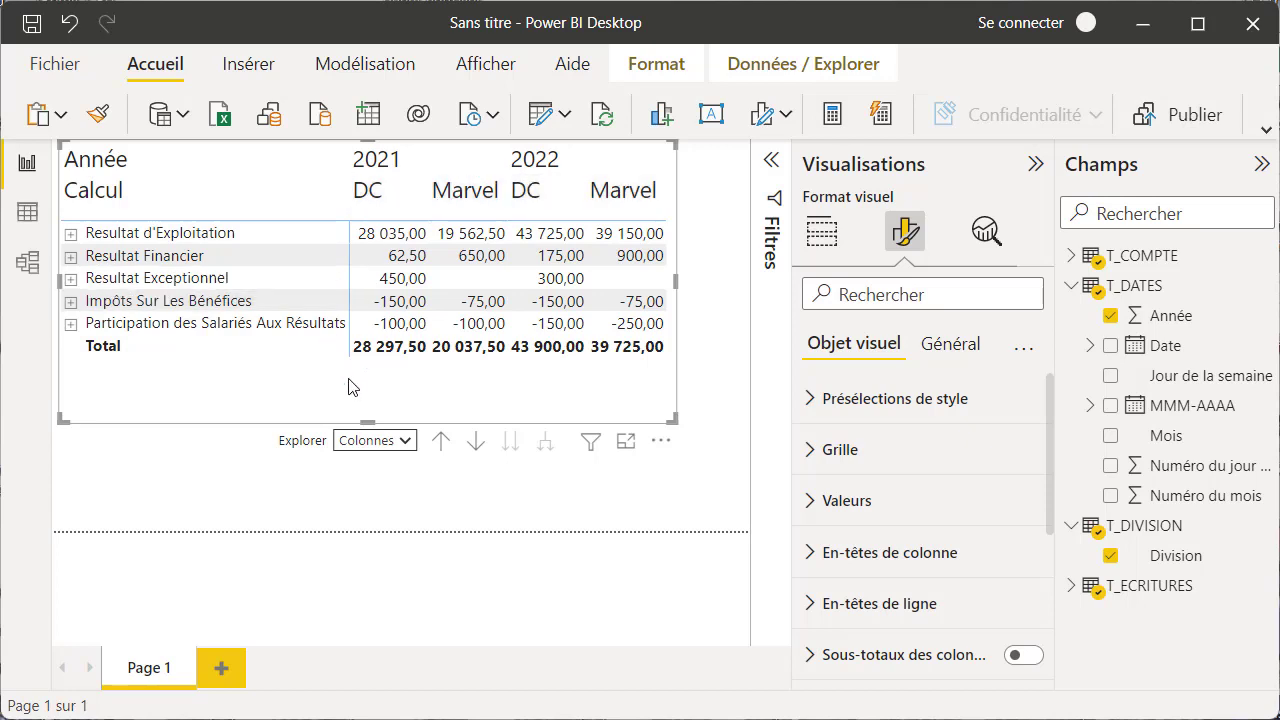
left_click(70, 234)
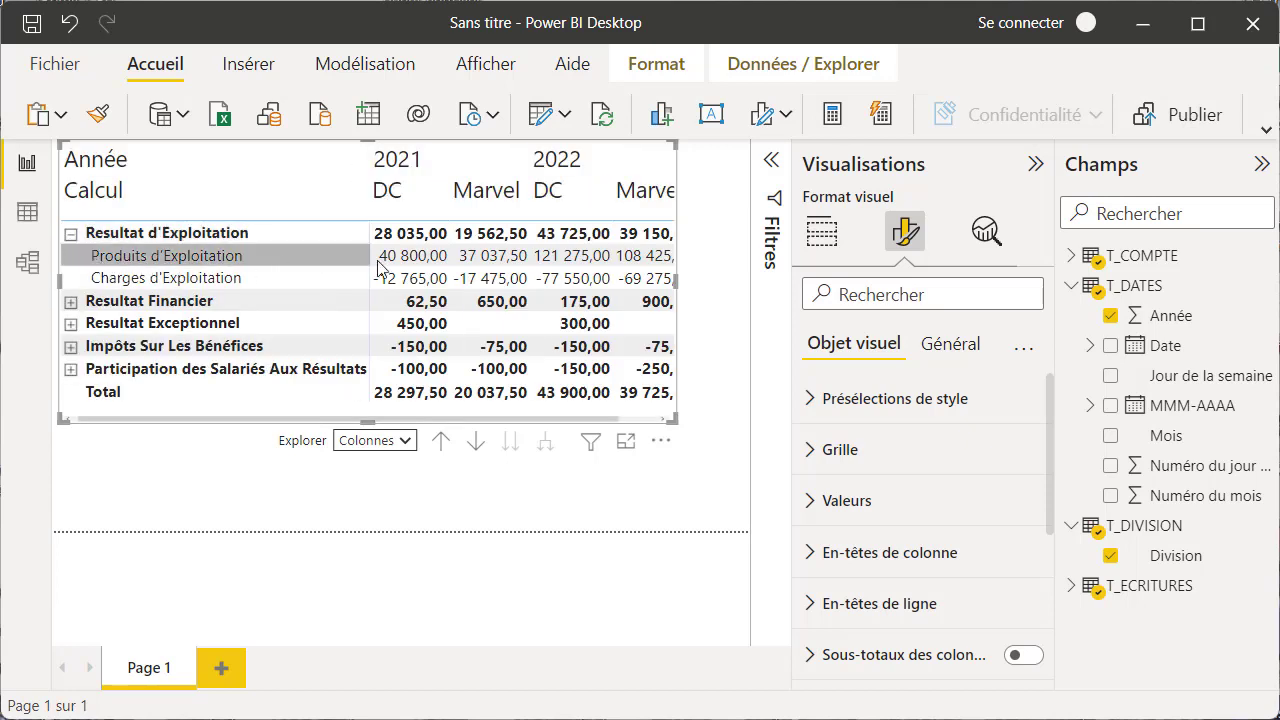
left_click(70, 236)
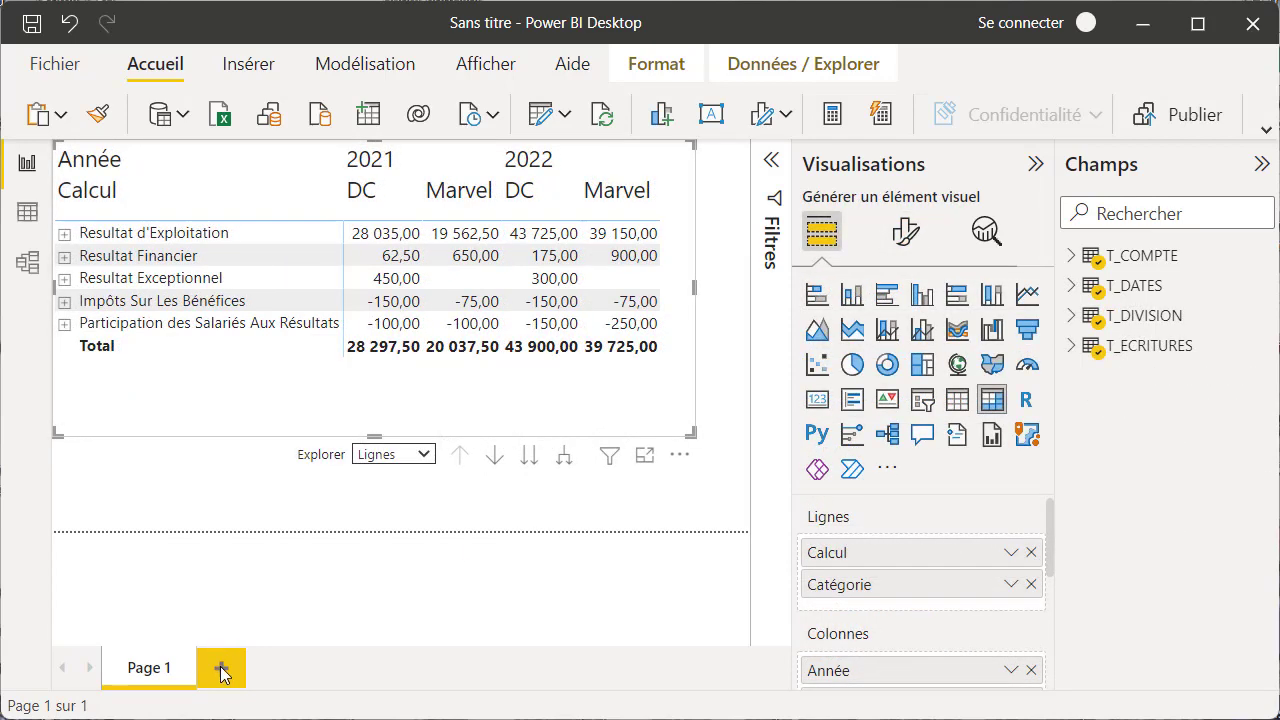
Add a second report page and load a new empty table named Mesures.
left_click(222, 670)
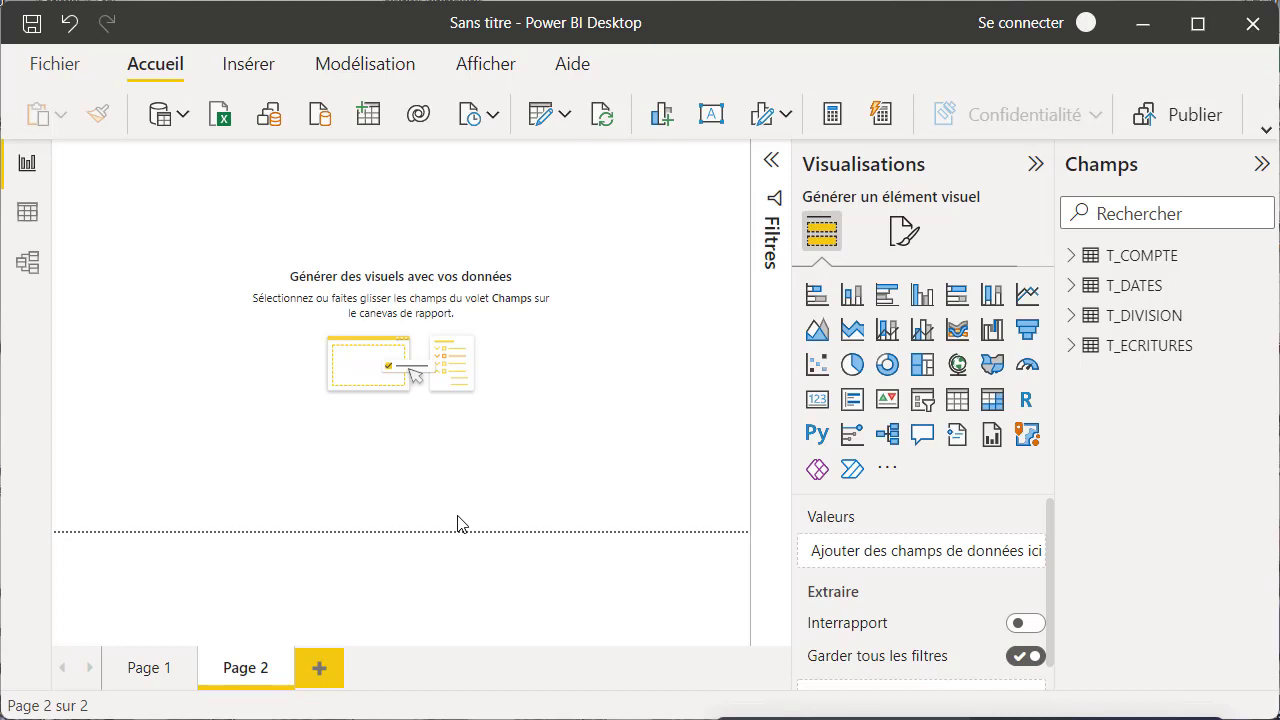
left_click(370, 118)
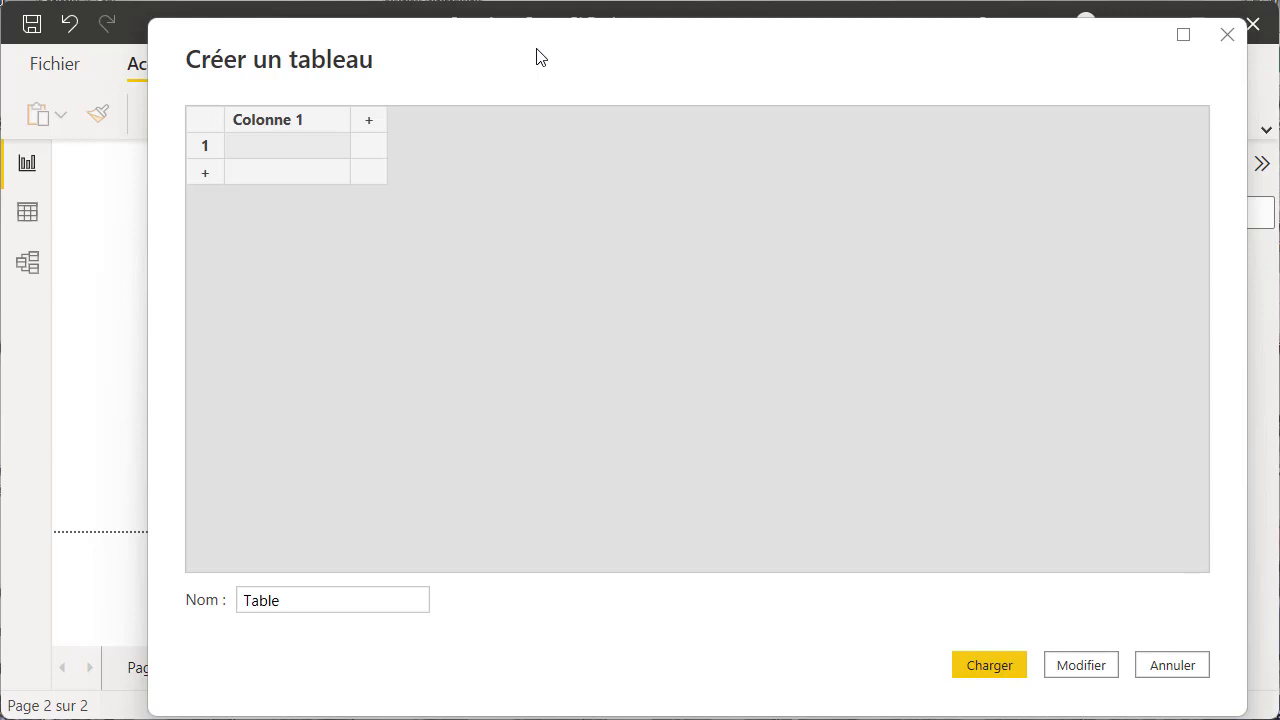
left_click(298, 600)
key("ctrl+a")
type("Mesure")
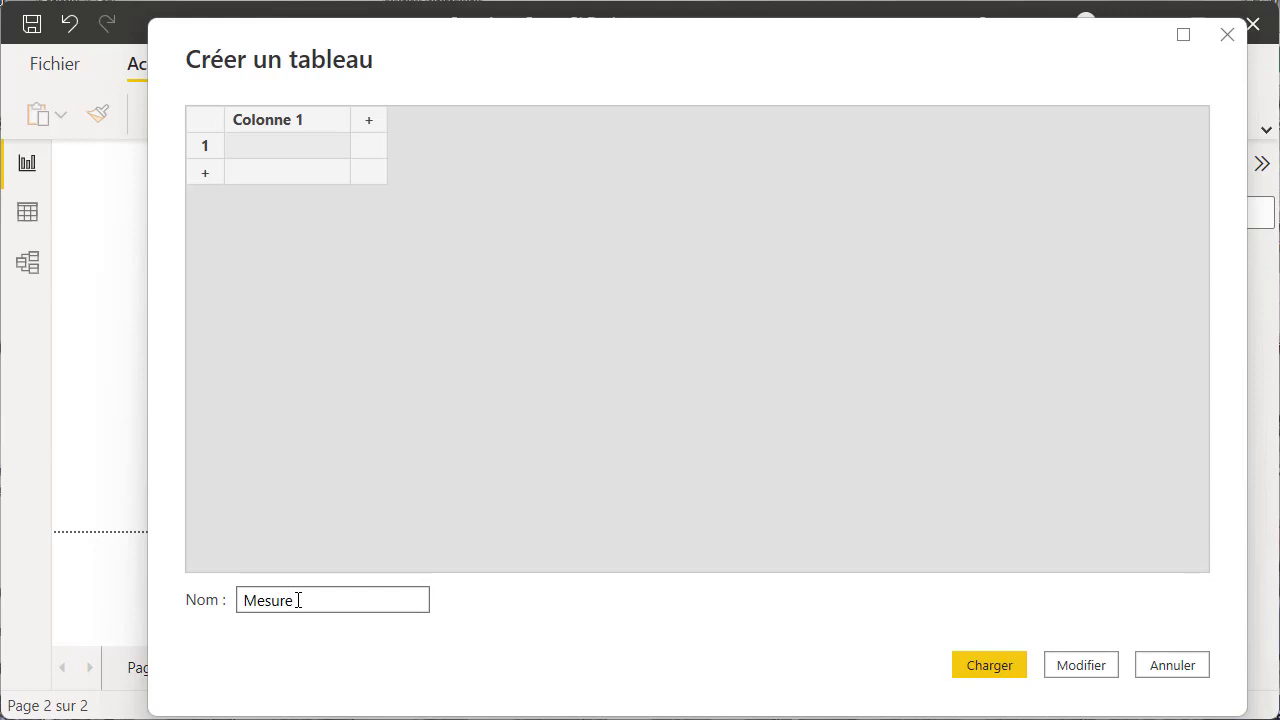
left_click(988, 666)
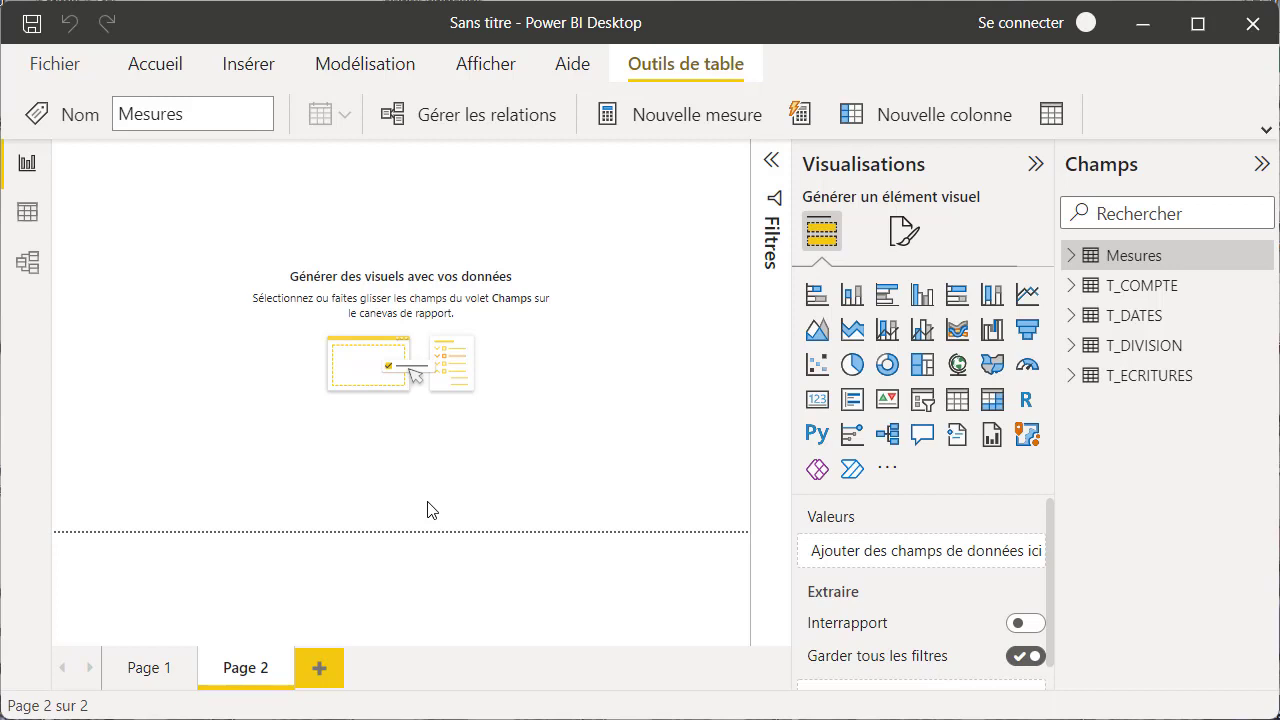
Create a new measure named Resultat in the Mesures table.
left_click(660, 118)
key("BackSpace")
key("BackSpace")
key("BackSpace")
key("BackSpace")
key("BackSpace")
key("BackSpace")
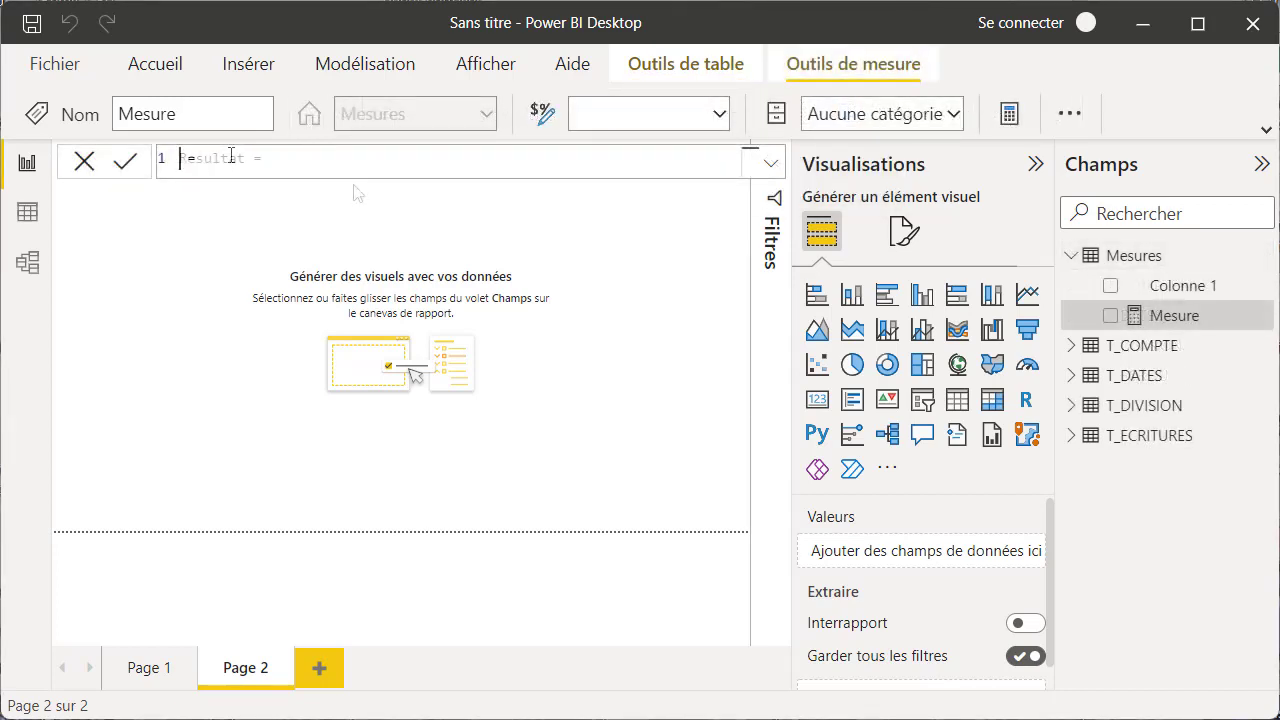
type("Resultat =")
left_click(359, 170)
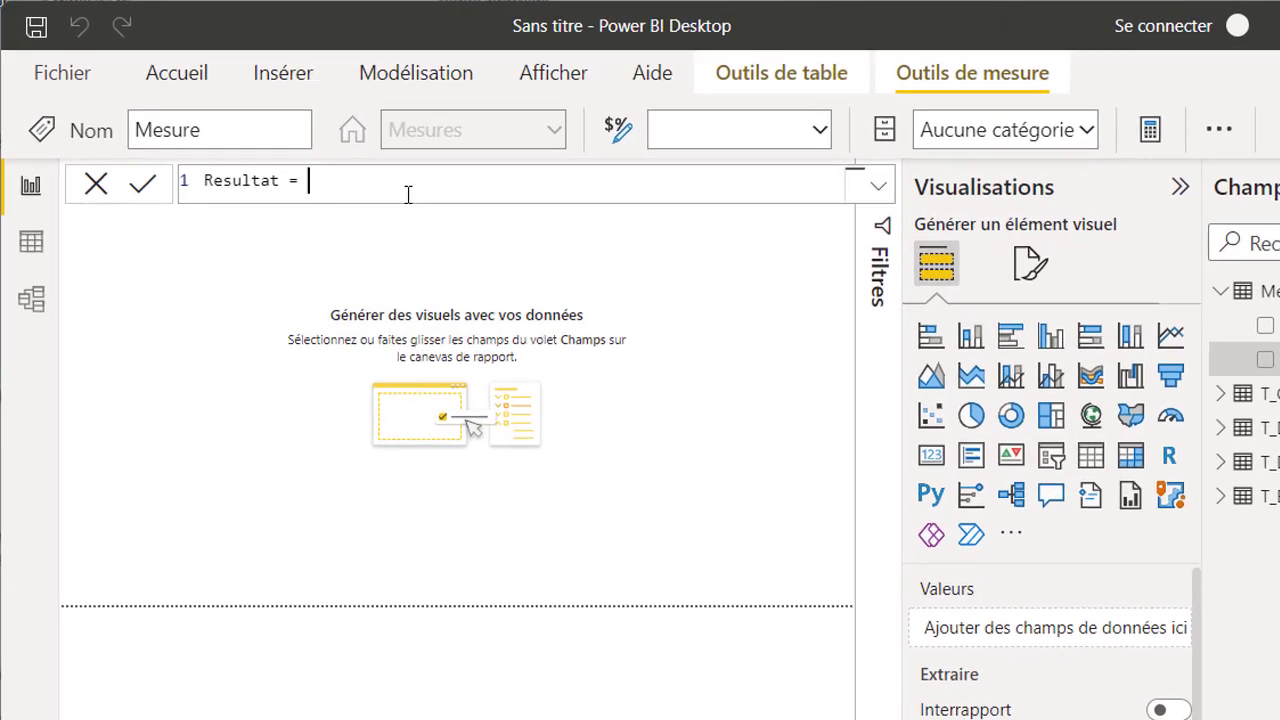
Define the Resultat measure as SUM(T_ECRITURES[Montant]) and validate it.
type("su")
key("Down")
key("Tab")
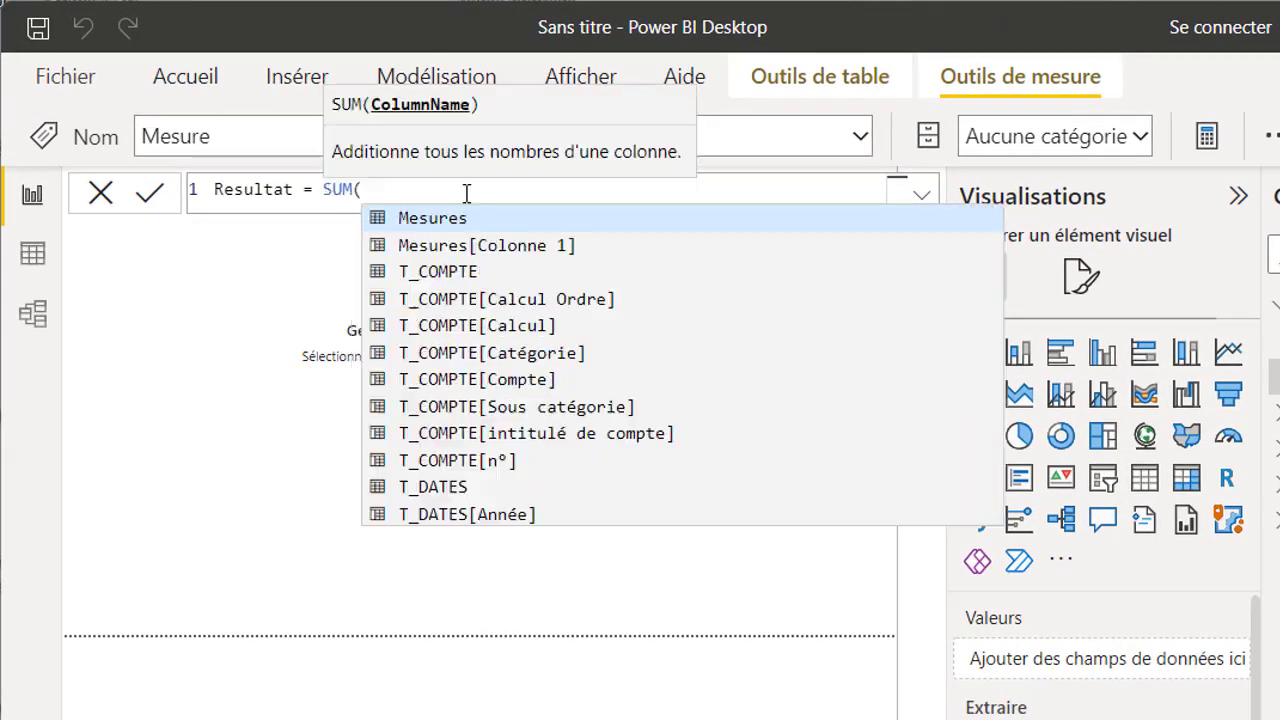
type("t_")
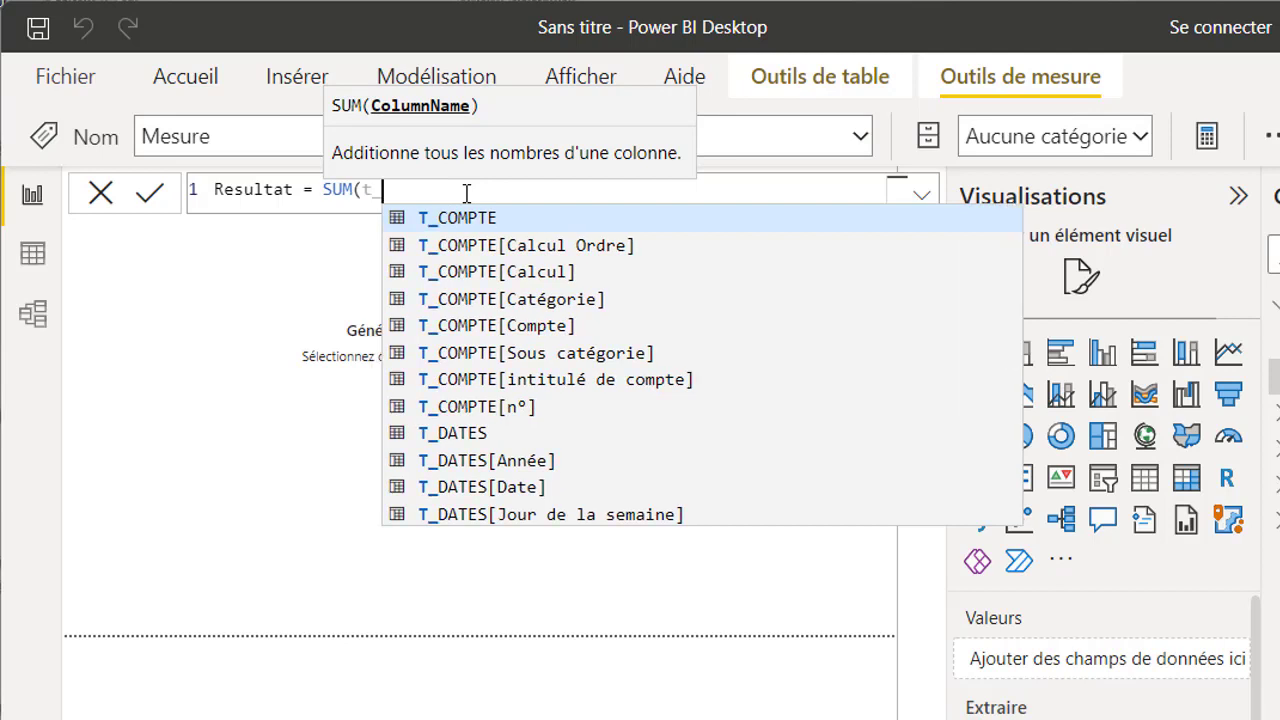
type("e")
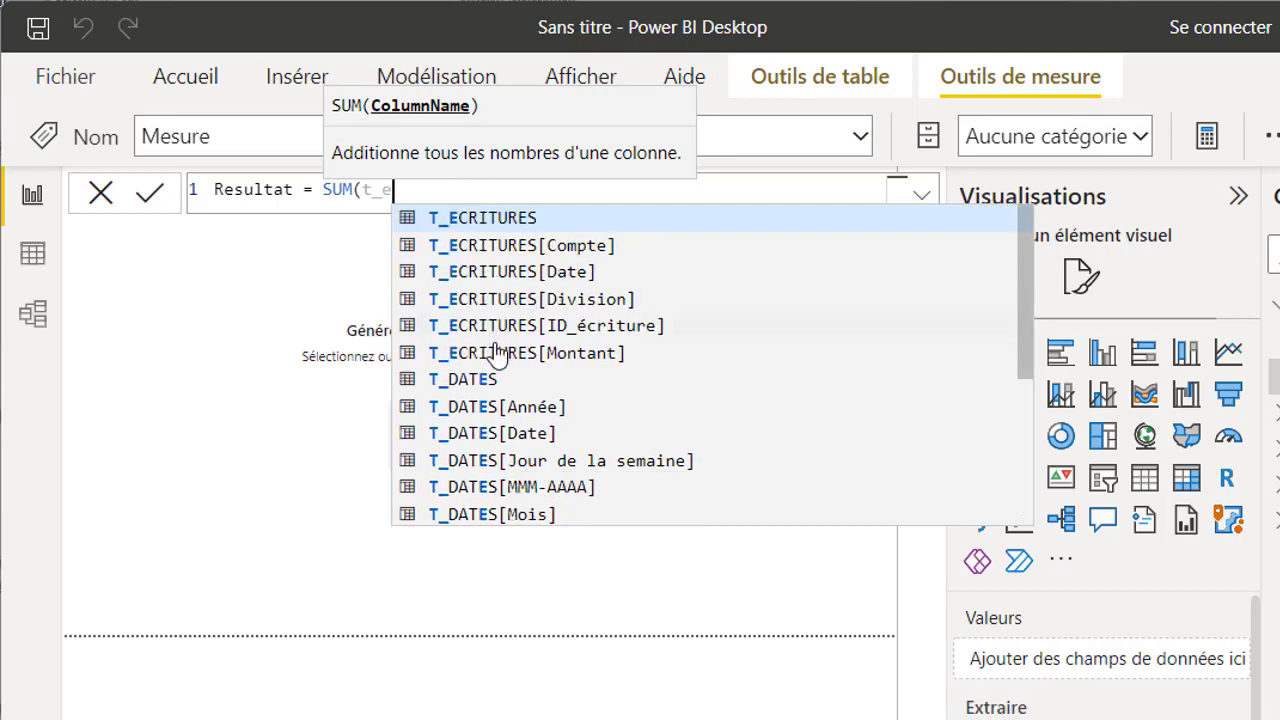
left_click(495, 352)
type(")")
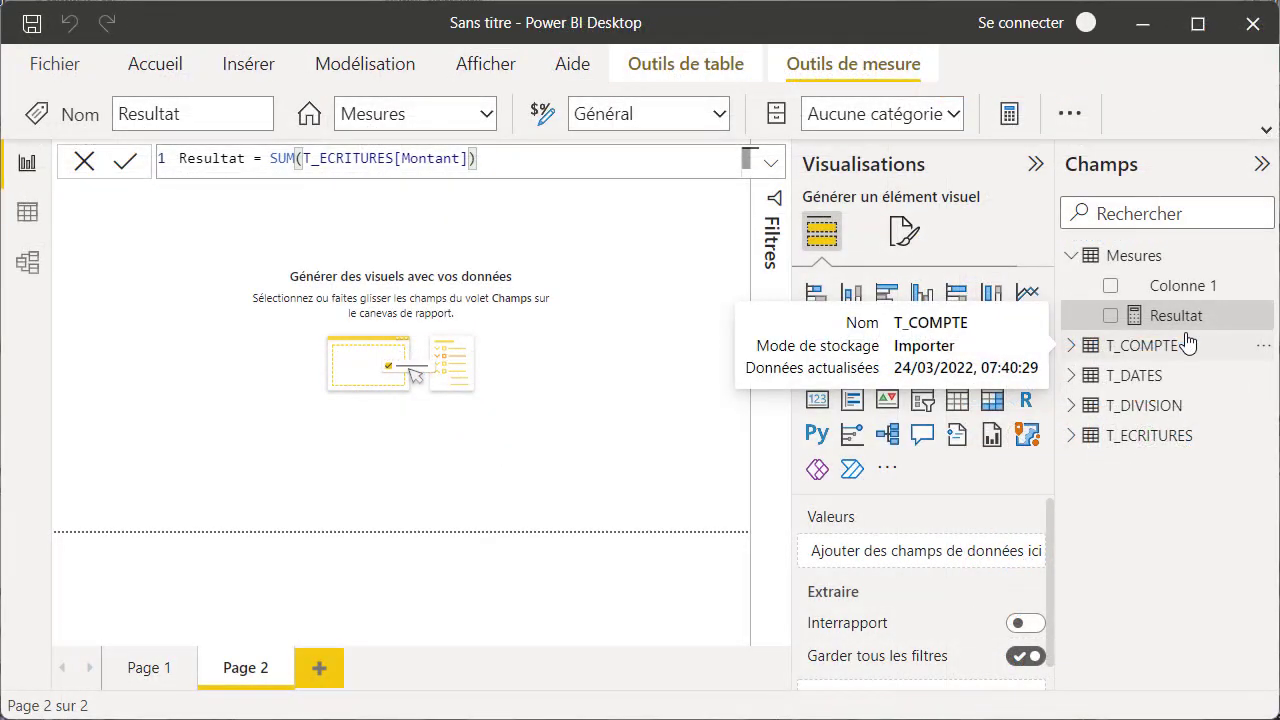
Plot Resultat on Page 2 as an enlarged stacked column chart, with T_DIVISION's Division as the legend.
left_click(1112, 318)
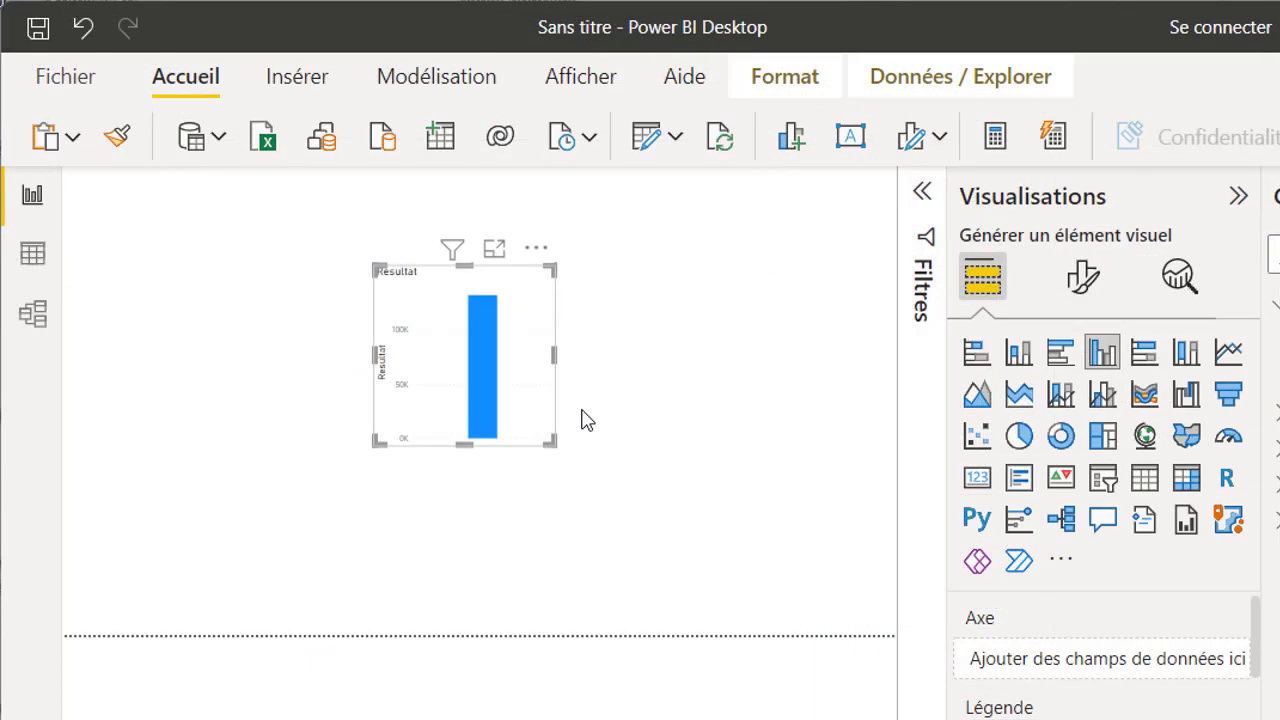
left_click(1019, 362)
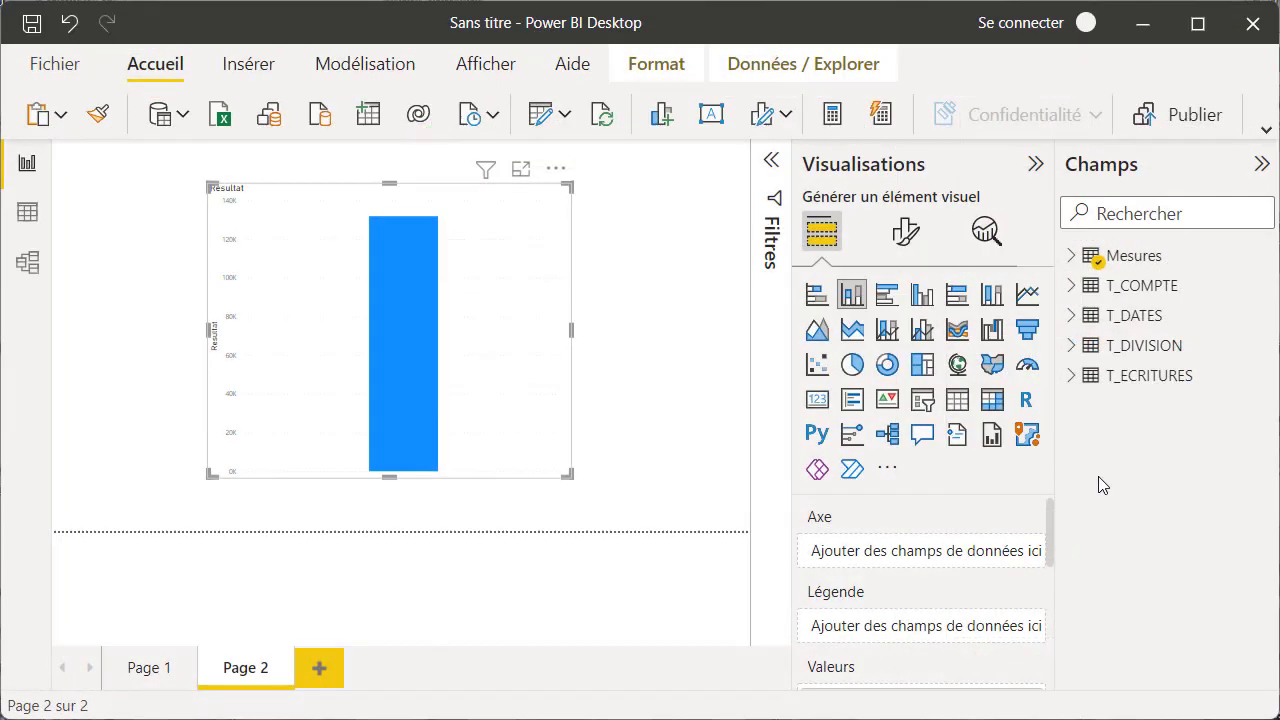
left_click(1072, 350)
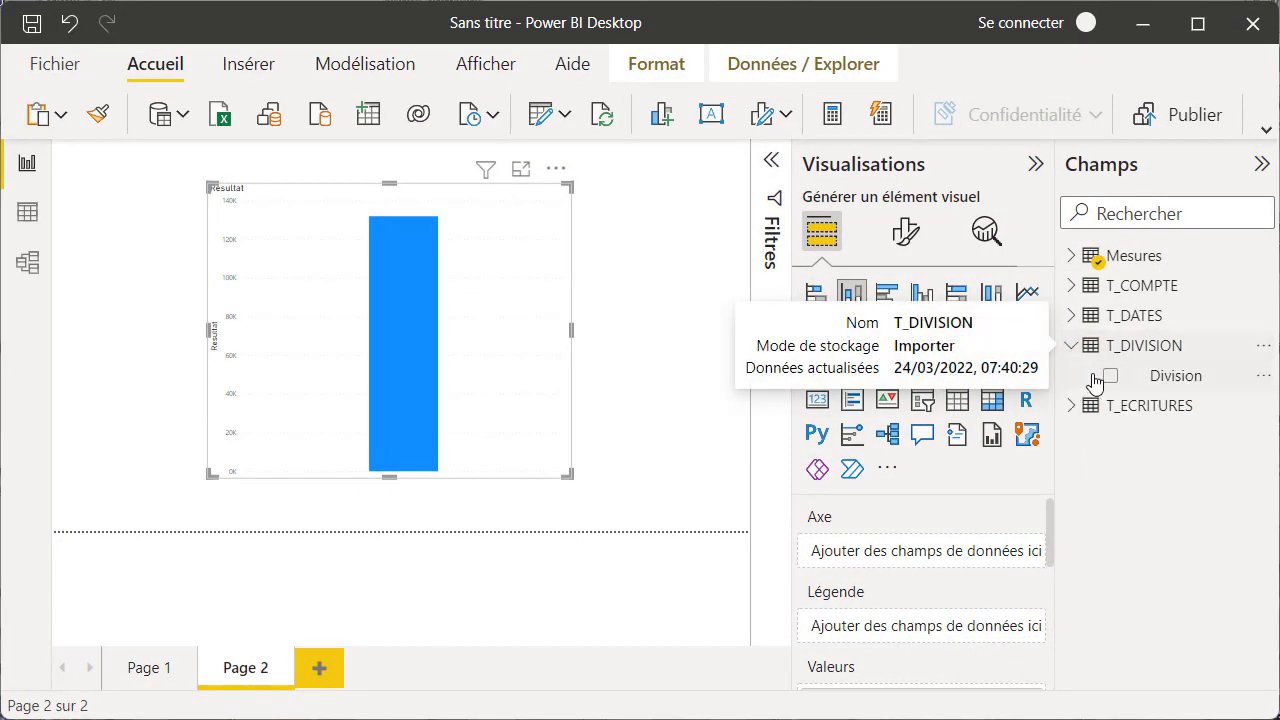
left_click_drag(1097, 378, 899, 634)
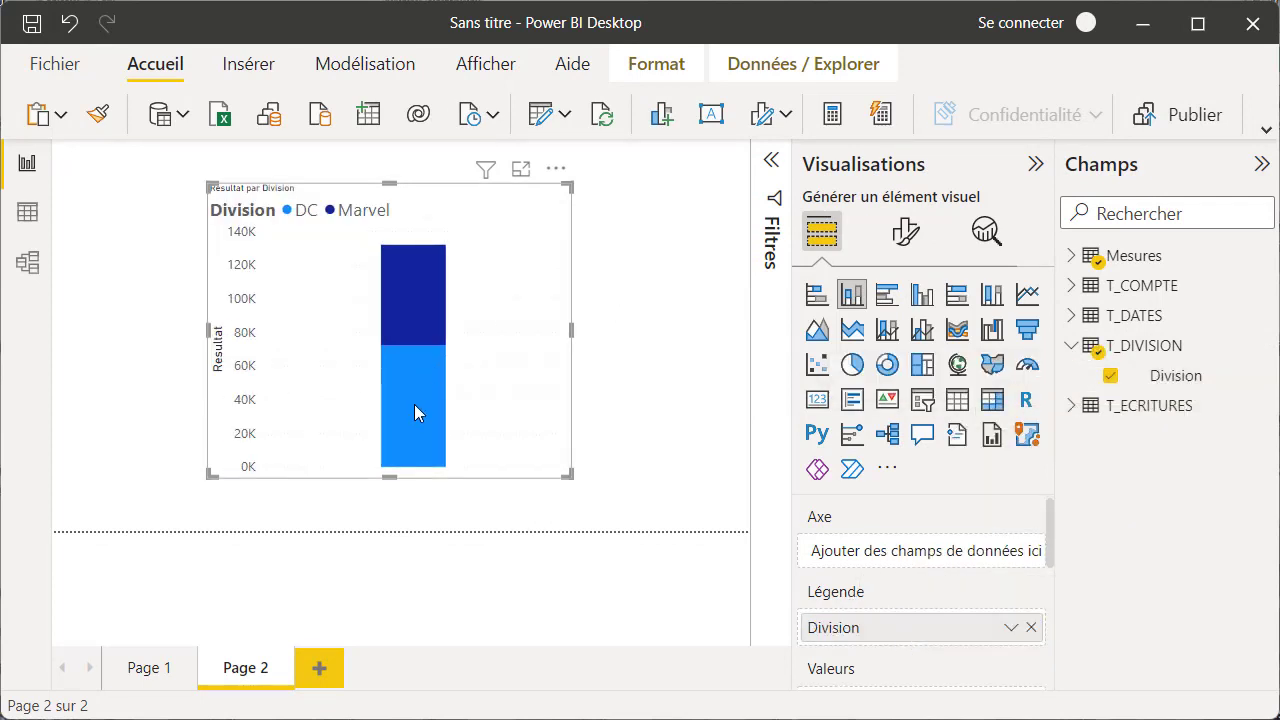
mouse_move(415, 405)
mouse_move(412, 306)
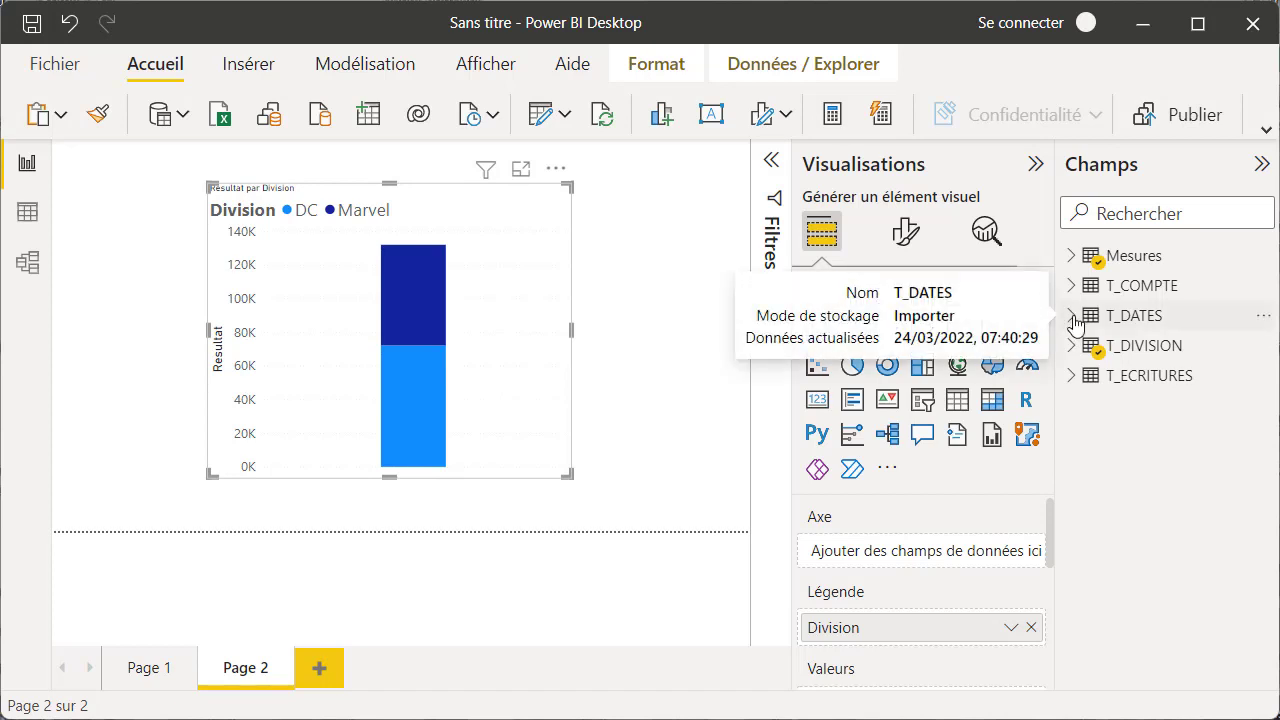
Put T_DATES' Date on the axis of the Resultat chart, and add a third report page.
left_click(1073, 317)
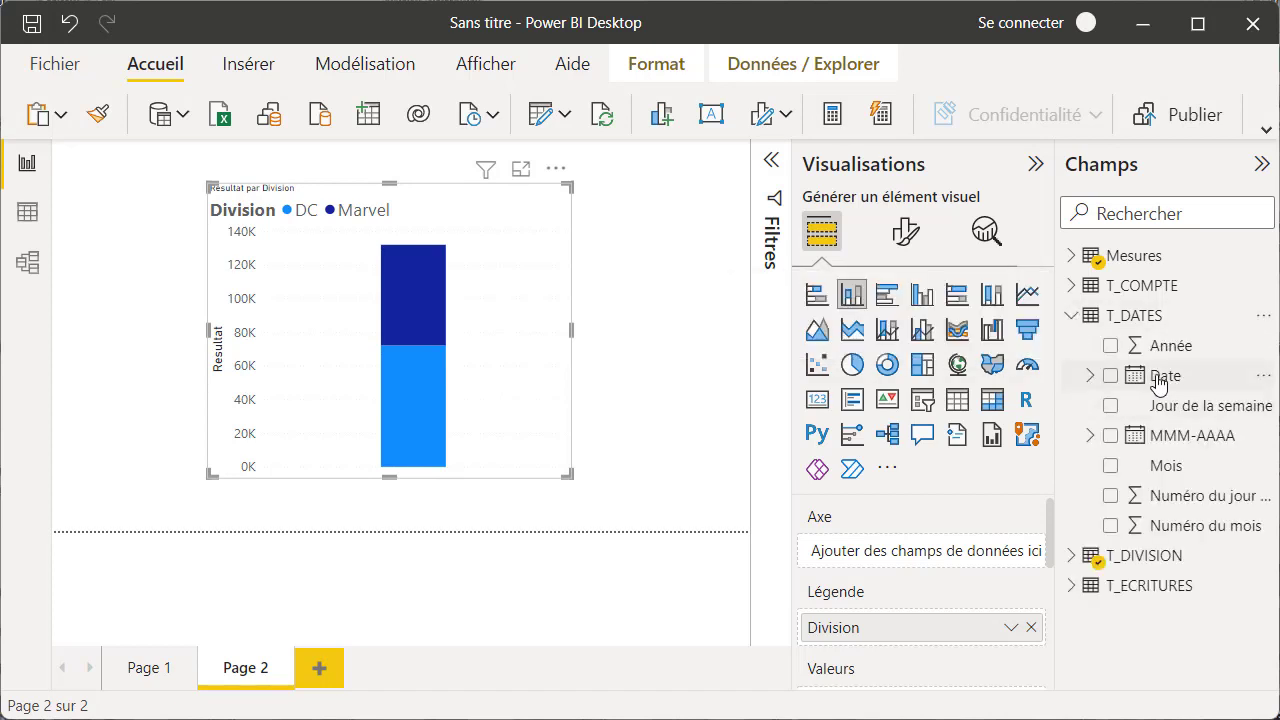
left_click_drag(1152, 378, 920, 553)
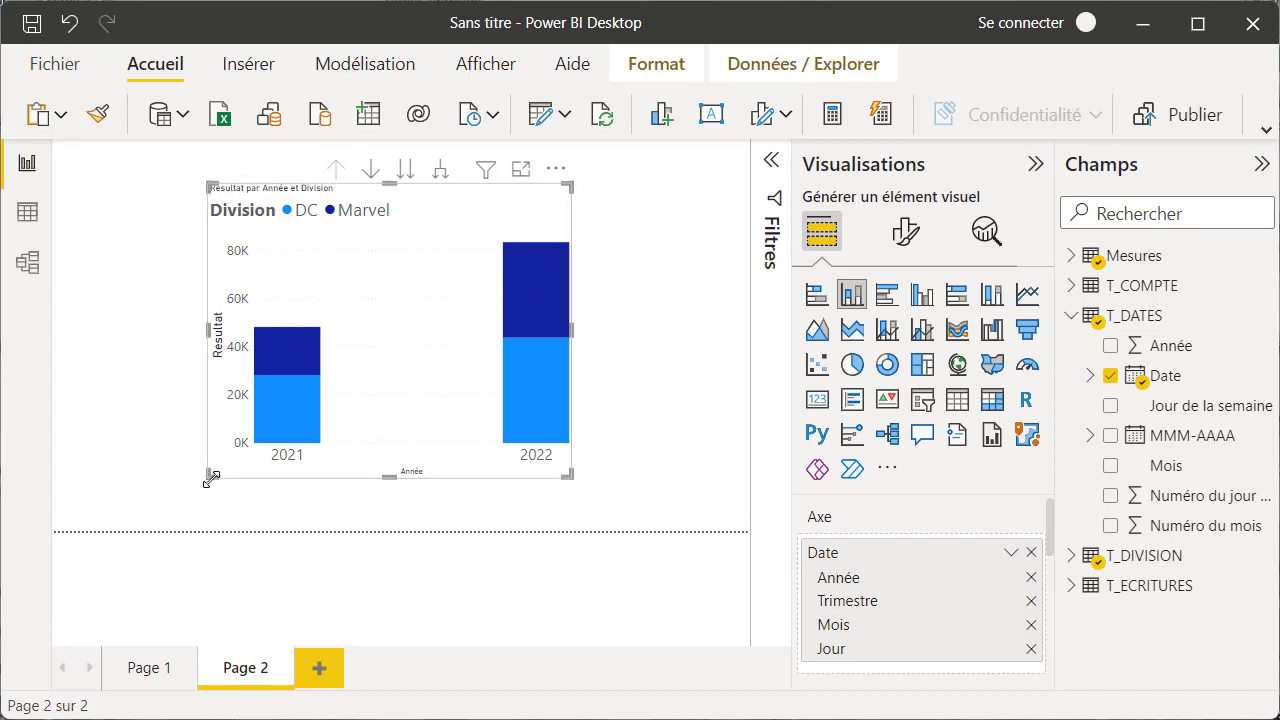
left_click(323, 678)
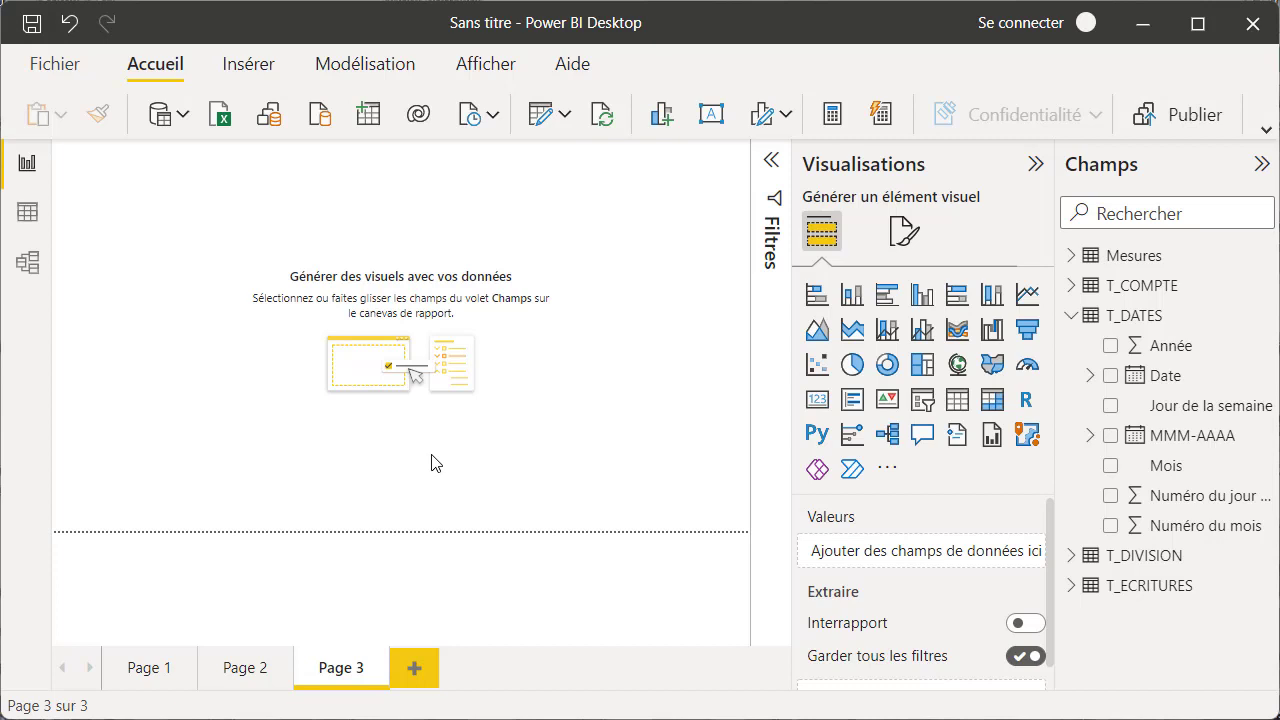
Filter the T_COMPTE table data to the Sous catégorie Chiffre d'affaires and review the matching accounts.
left_click(29, 218)
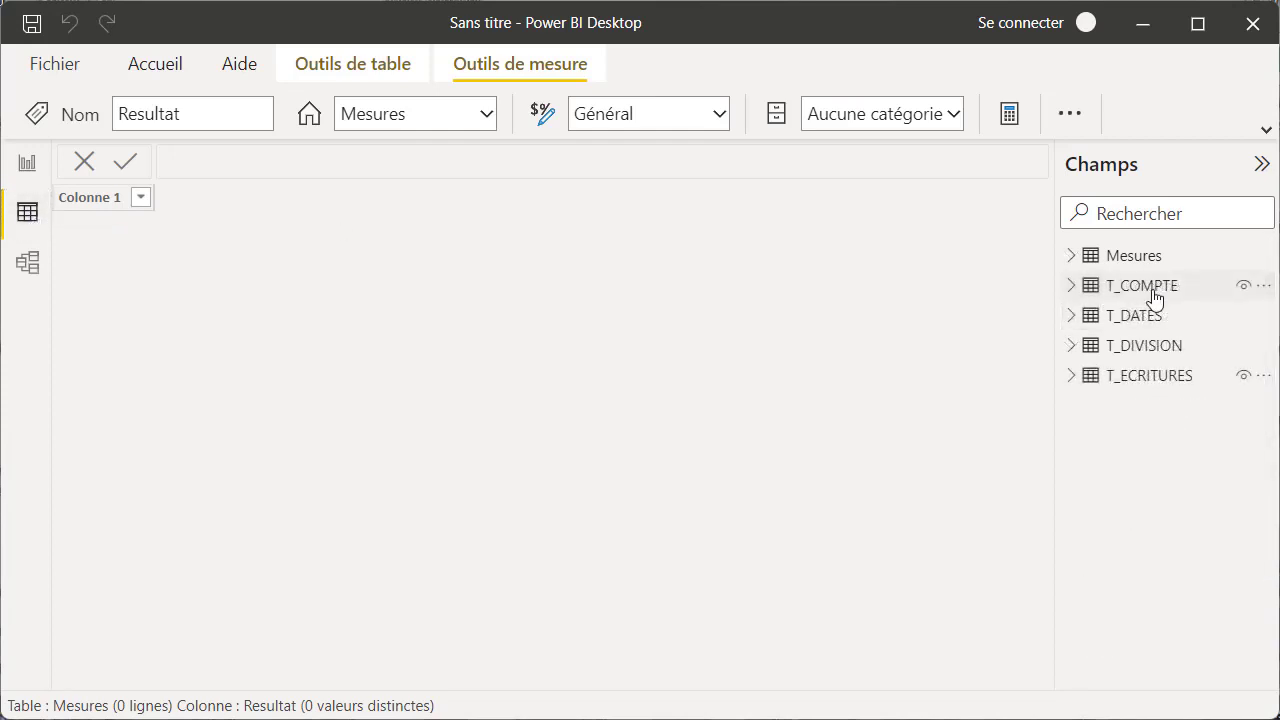
left_click(1150, 292)
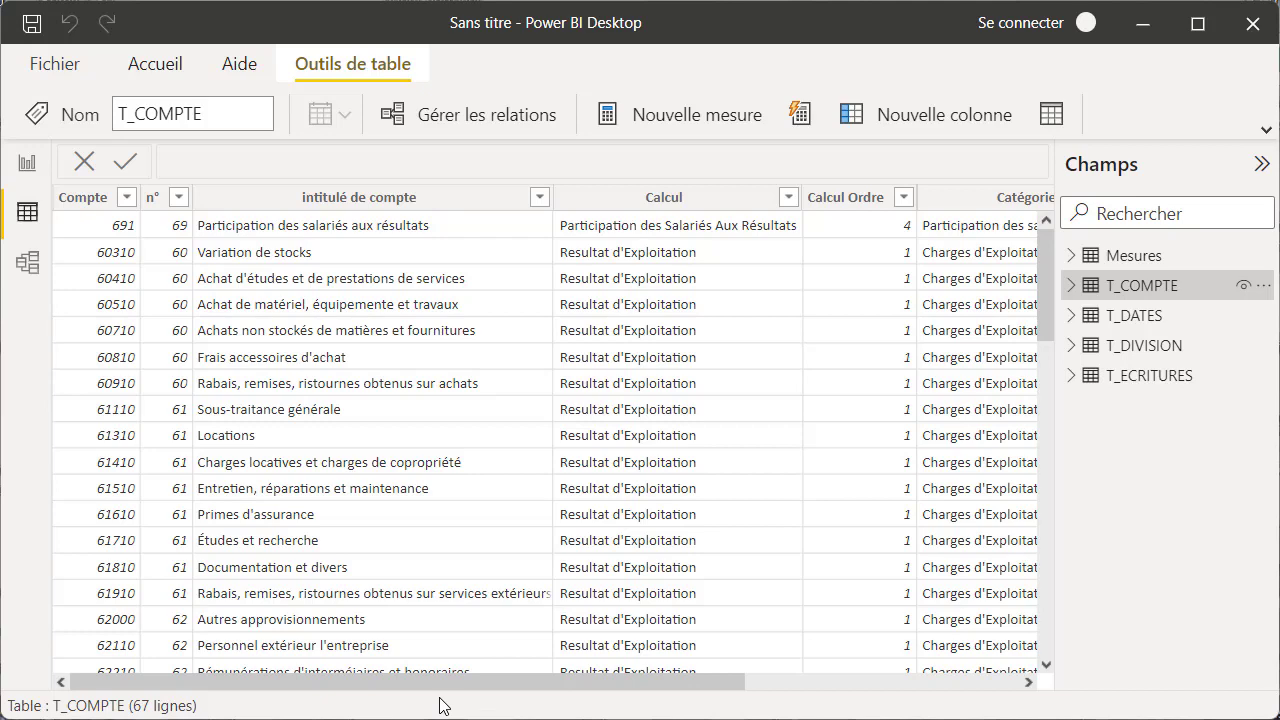
left_click_drag(441, 688, 819, 688)
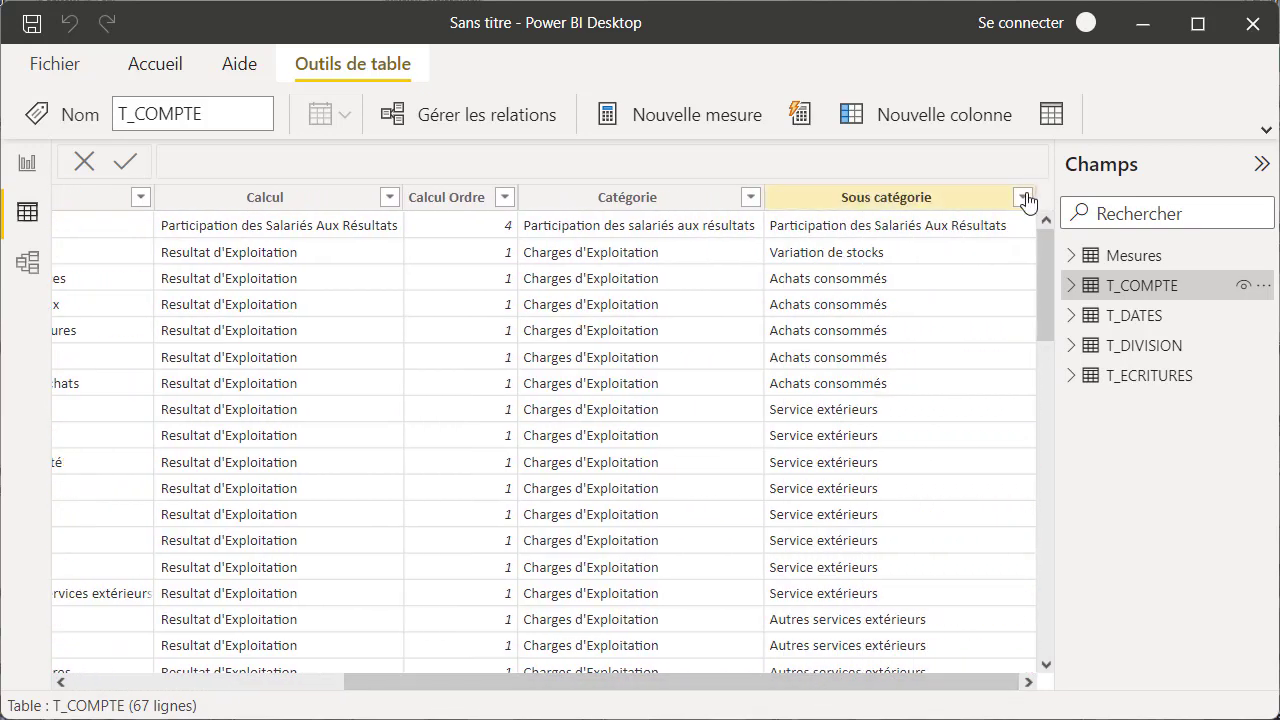
left_click(1024, 197)
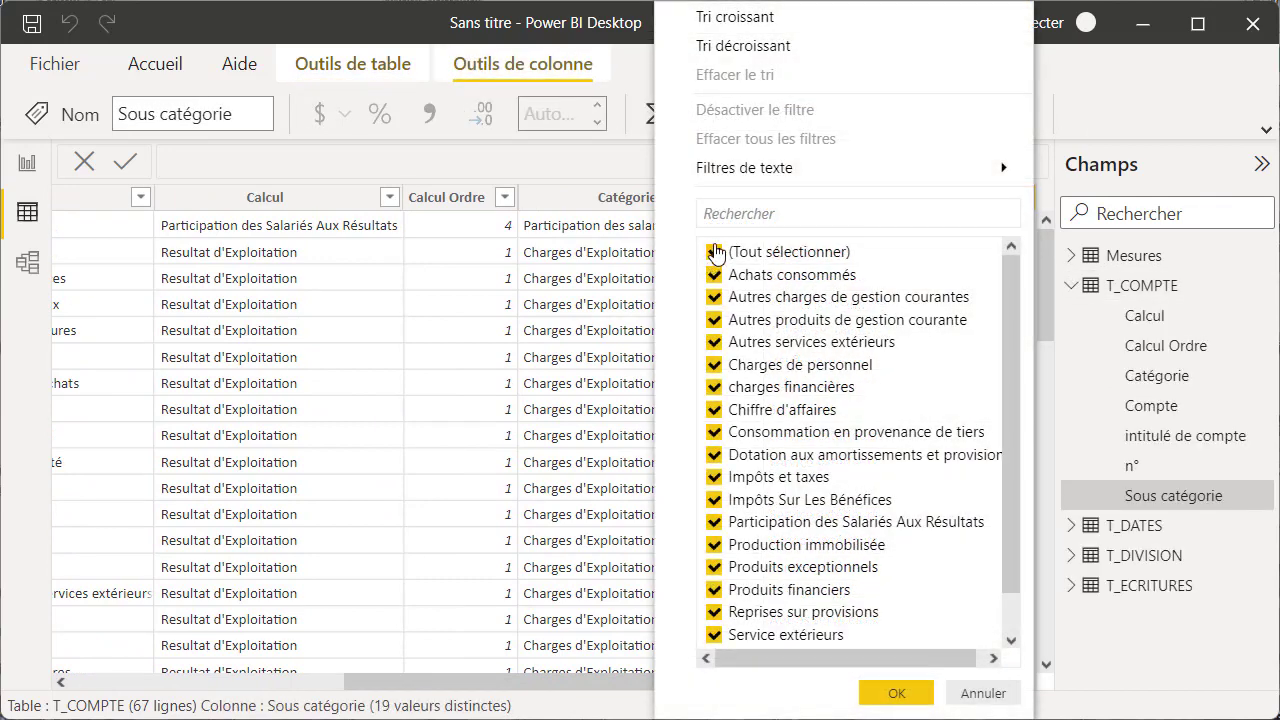
left_click(715, 252)
left_click(714, 410)
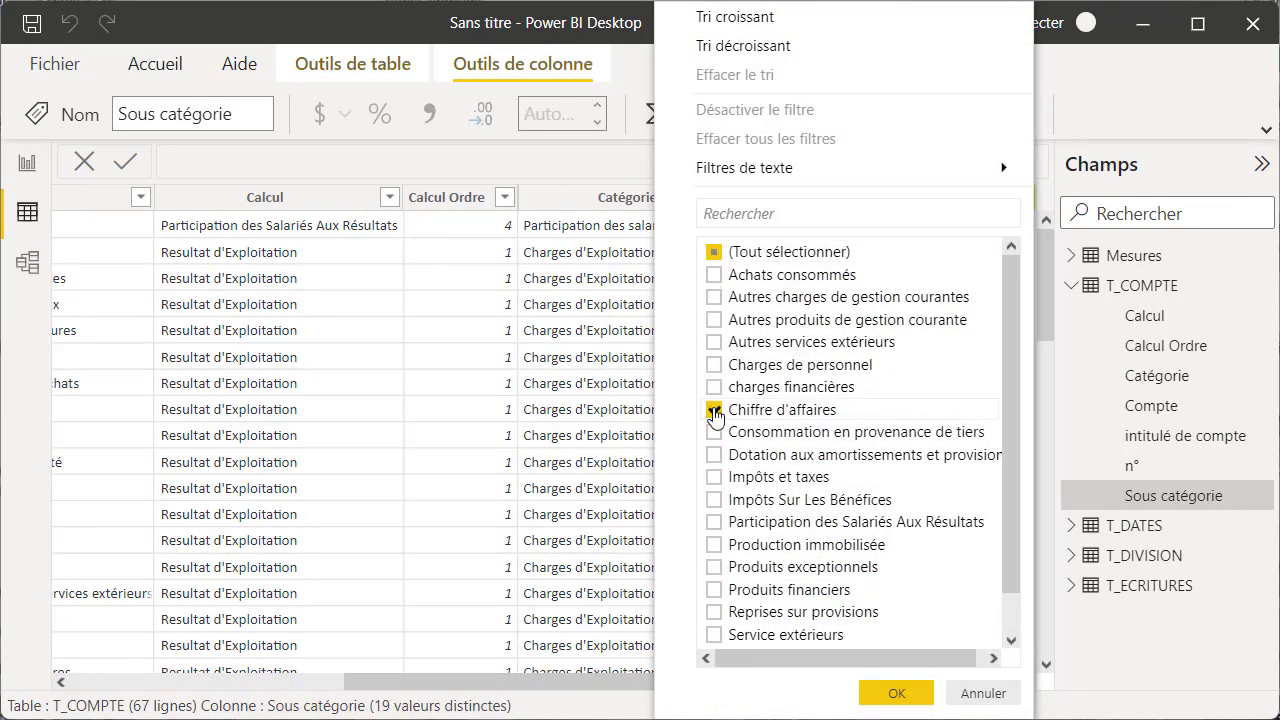
left_click(903, 688)
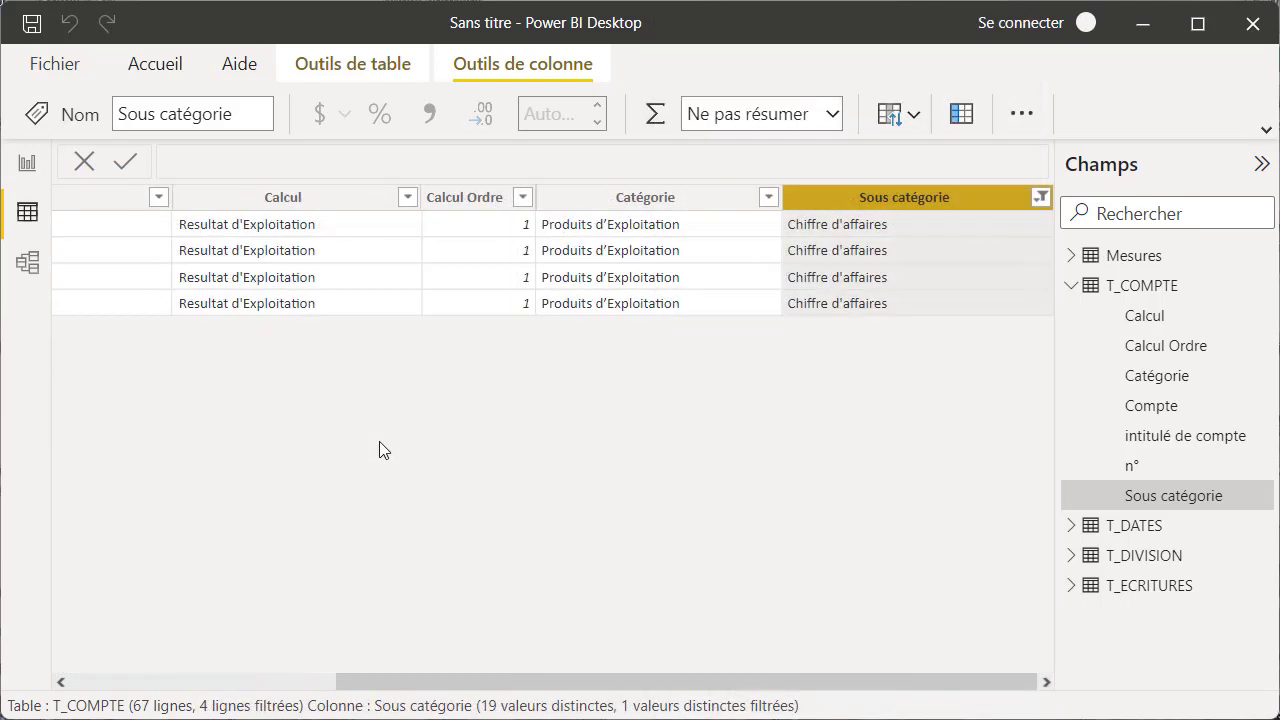
left_click_drag(355, 681, 87, 645)
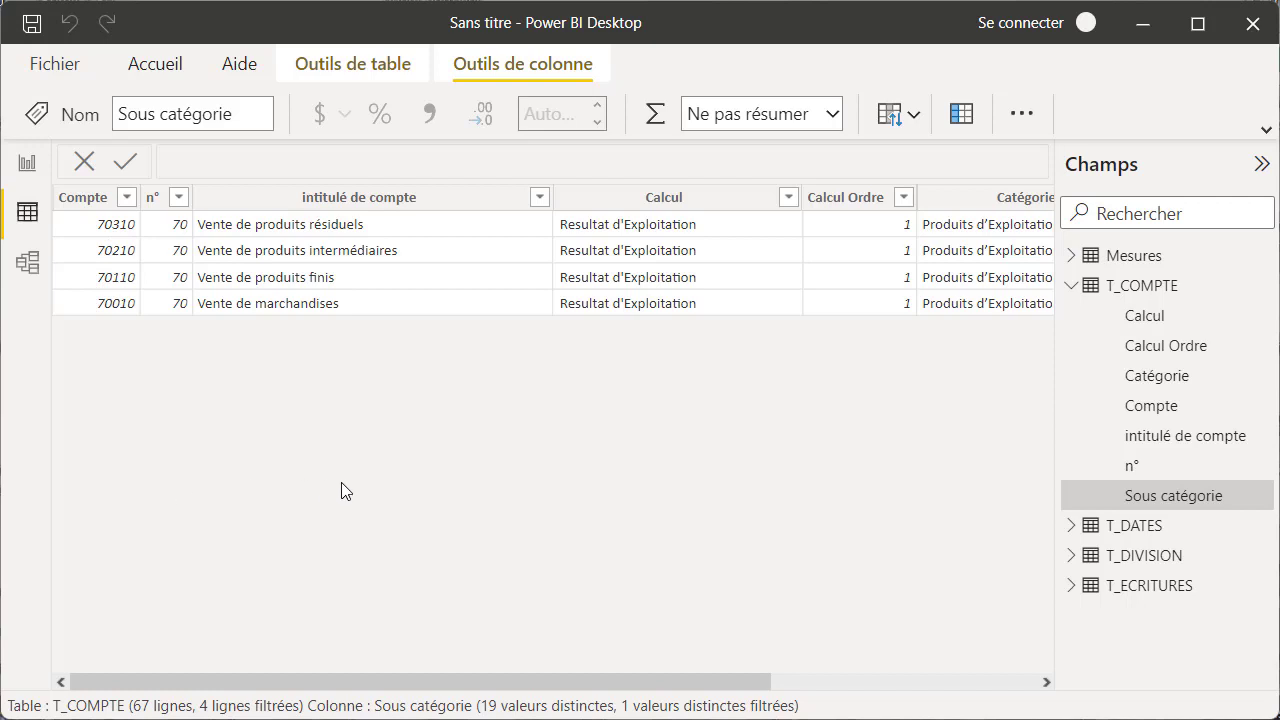
left_click(1072, 290)
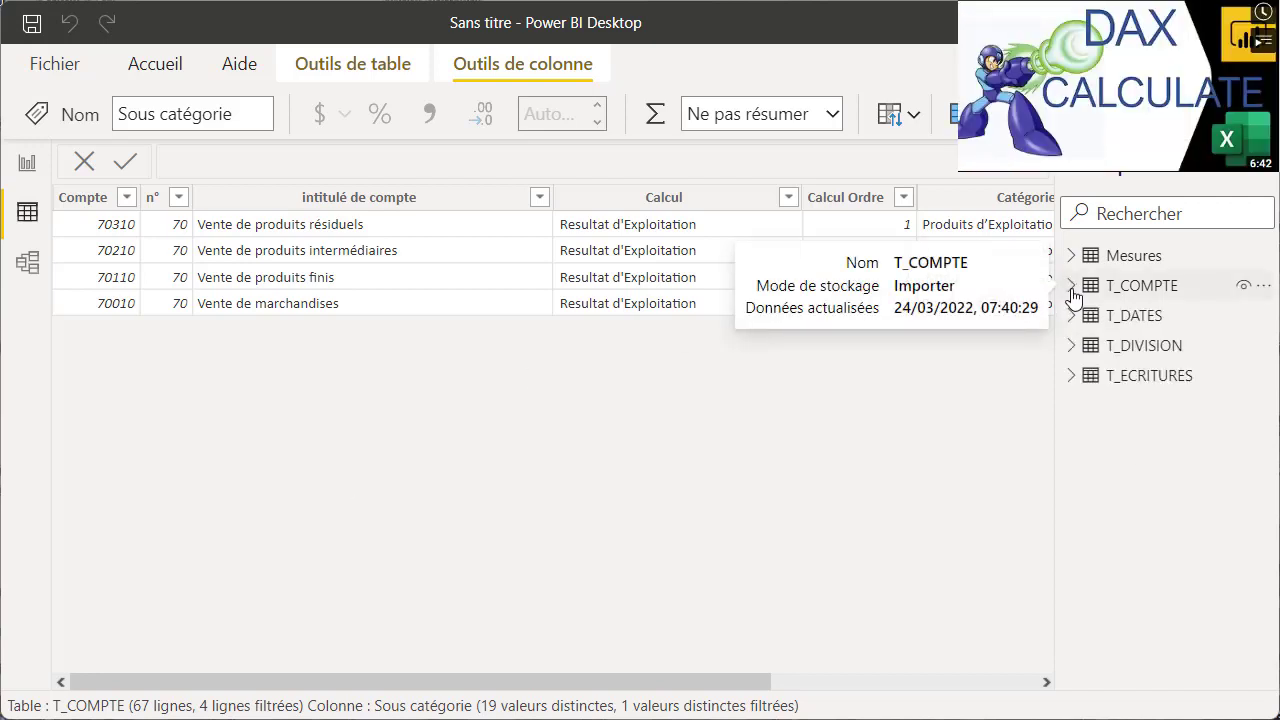
Return to the report and create a new measure named CA in the Mesures table.
left_click(27, 167)
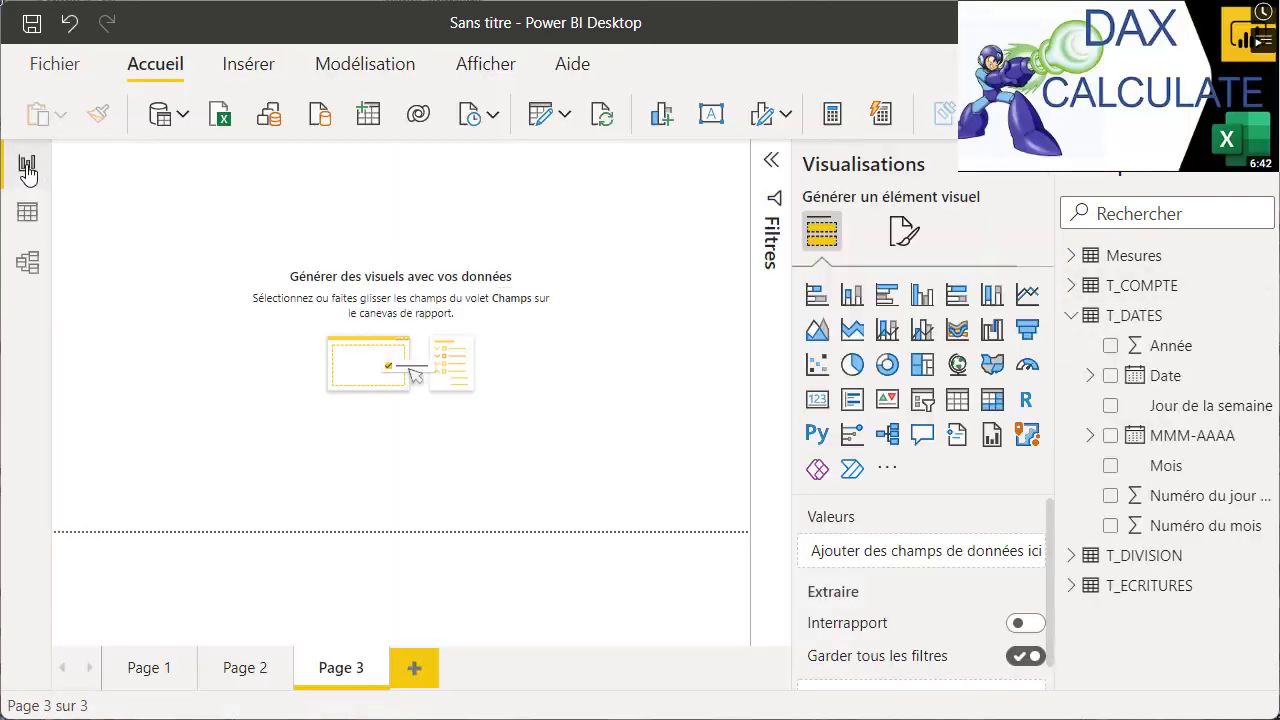
left_click(1140, 258)
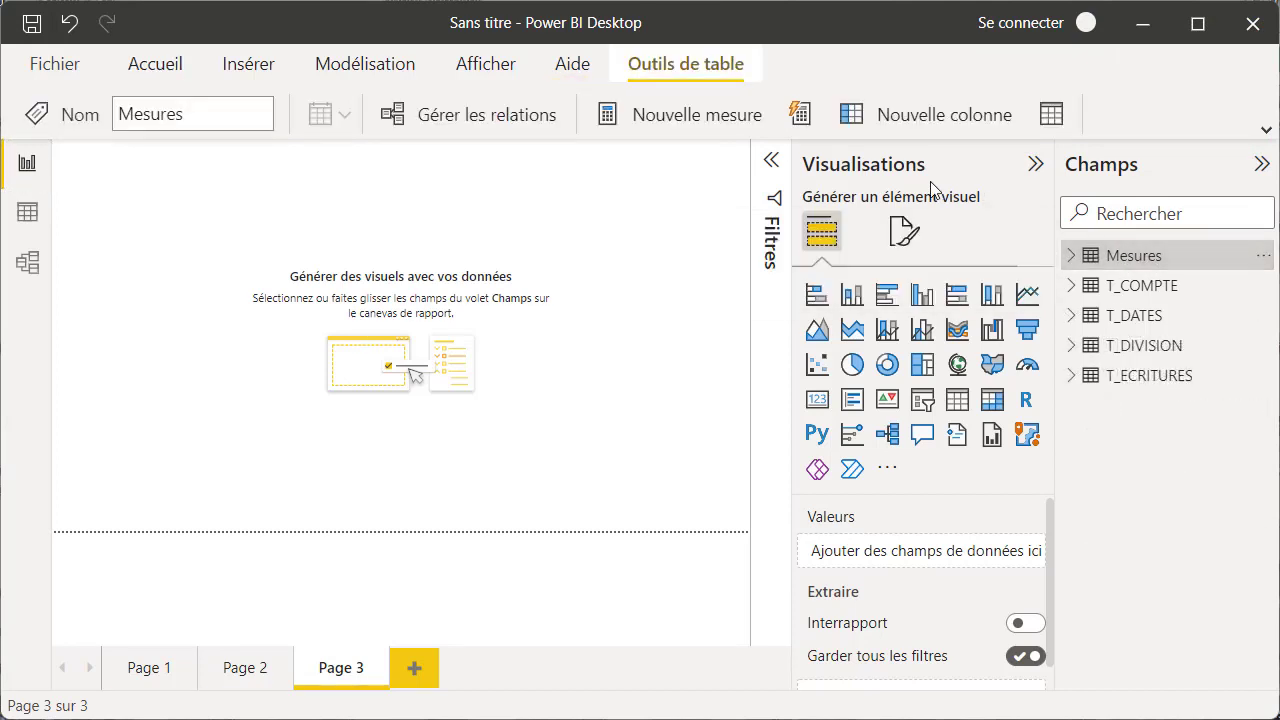
left_click(672, 118)
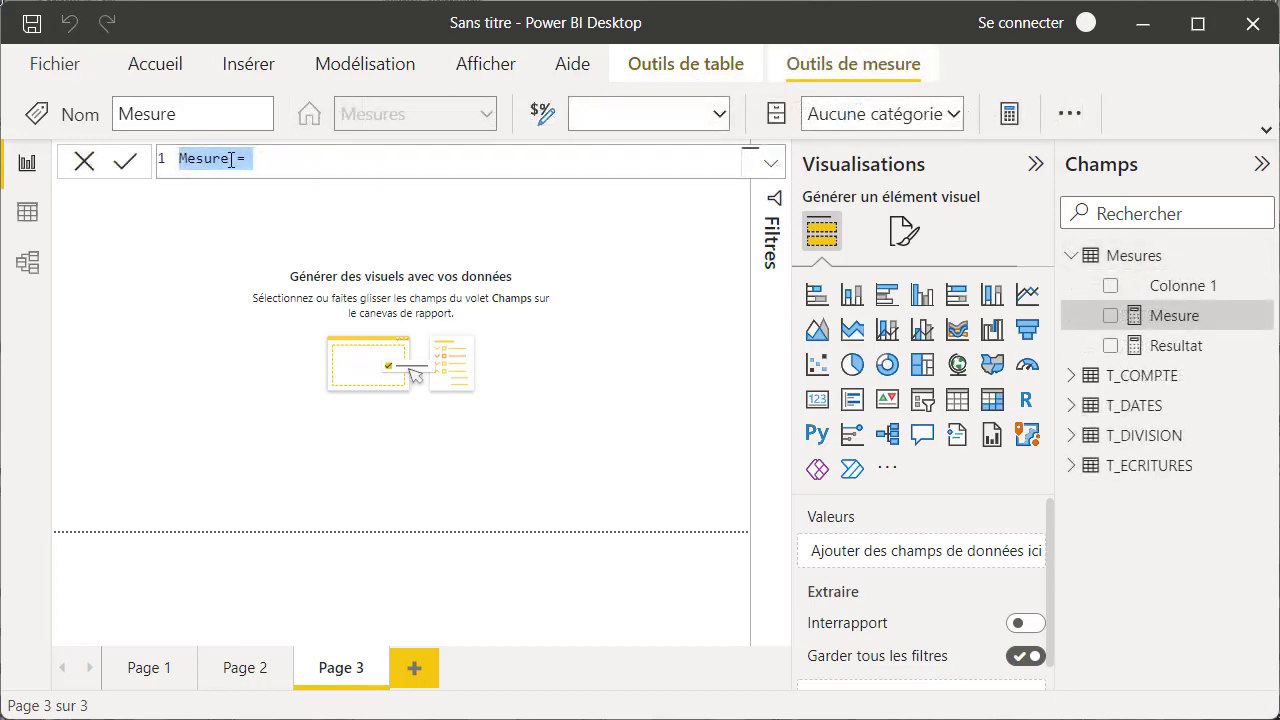
double_click(230, 160)
type("CA")
left_click(230, 160)
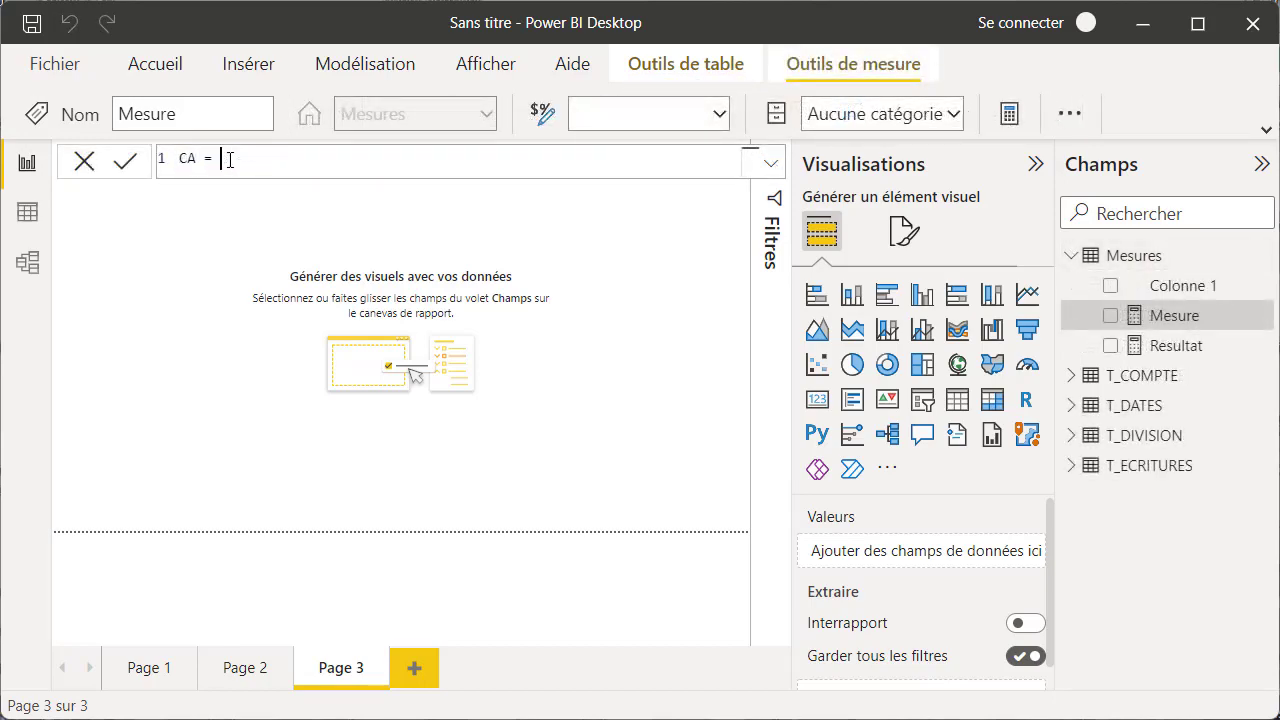
Define the CA measure as CALCULATE(Mesures[Resultat],T_COMPTE[Sous catégorie] = "Chiffre d'affaires") and validate the formula.
type("ca")
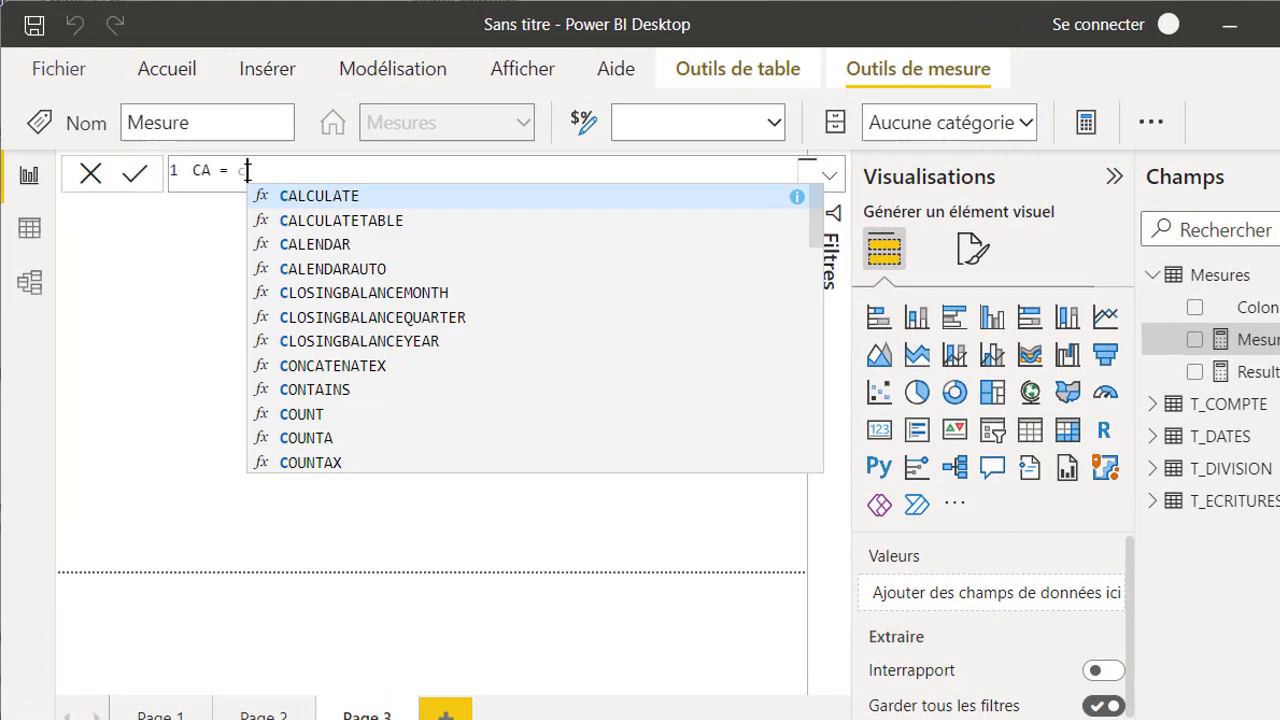
left_click(334, 213)
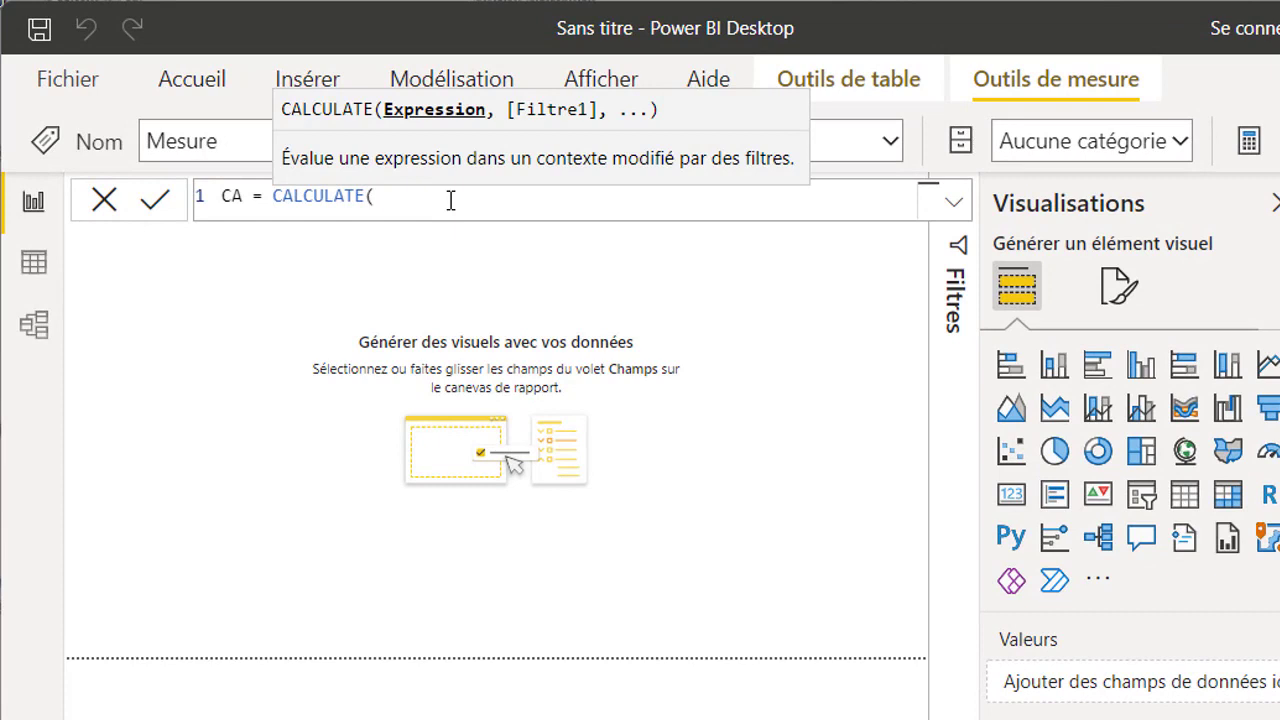
type("res")
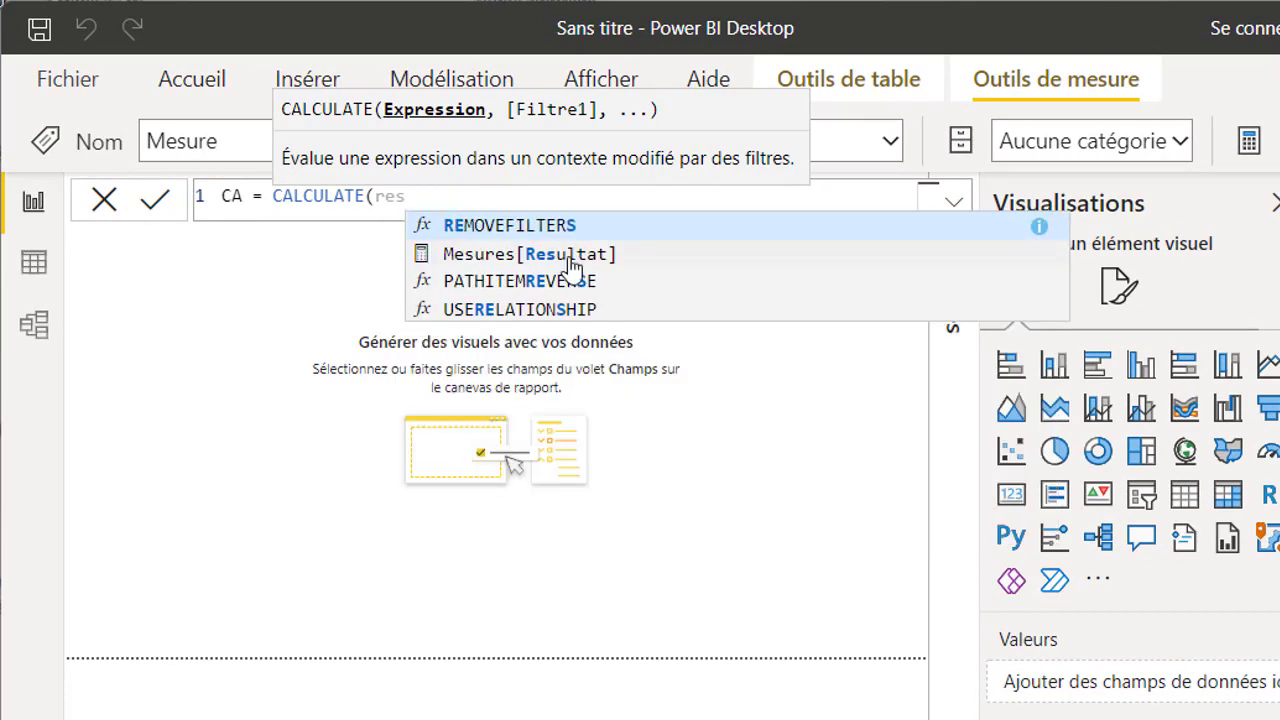
left_click(571, 258)
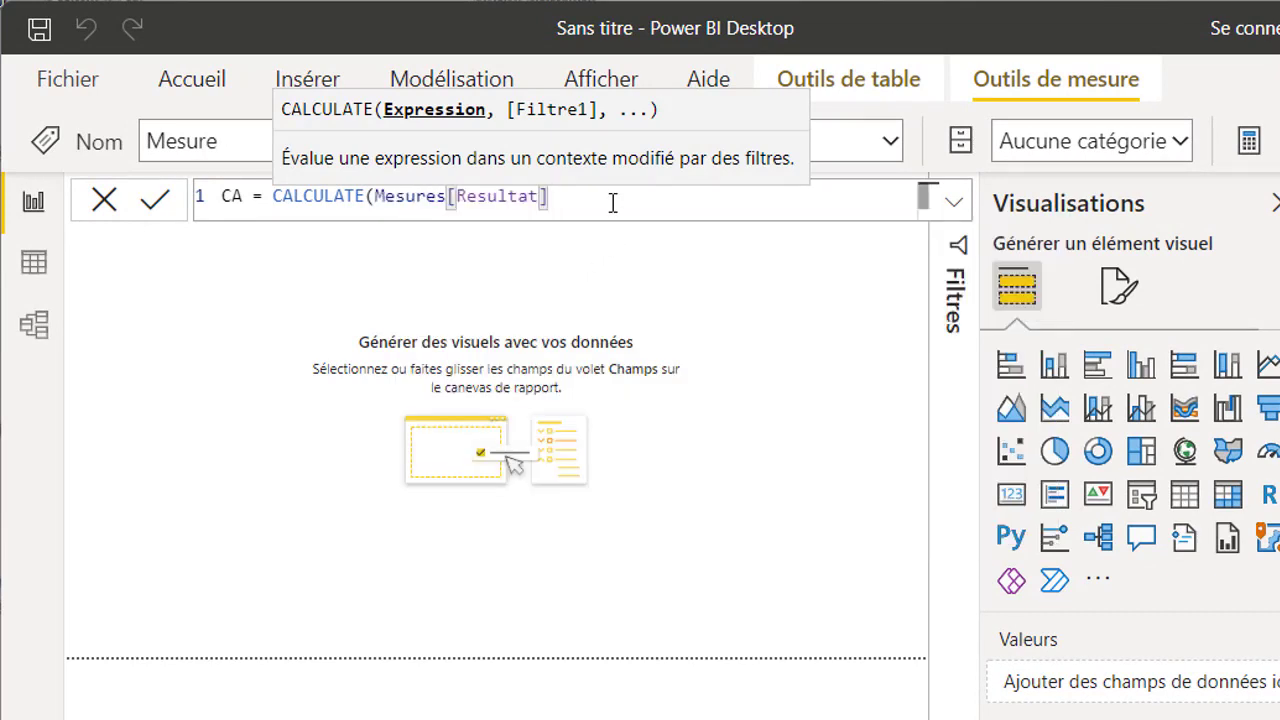
type(",")
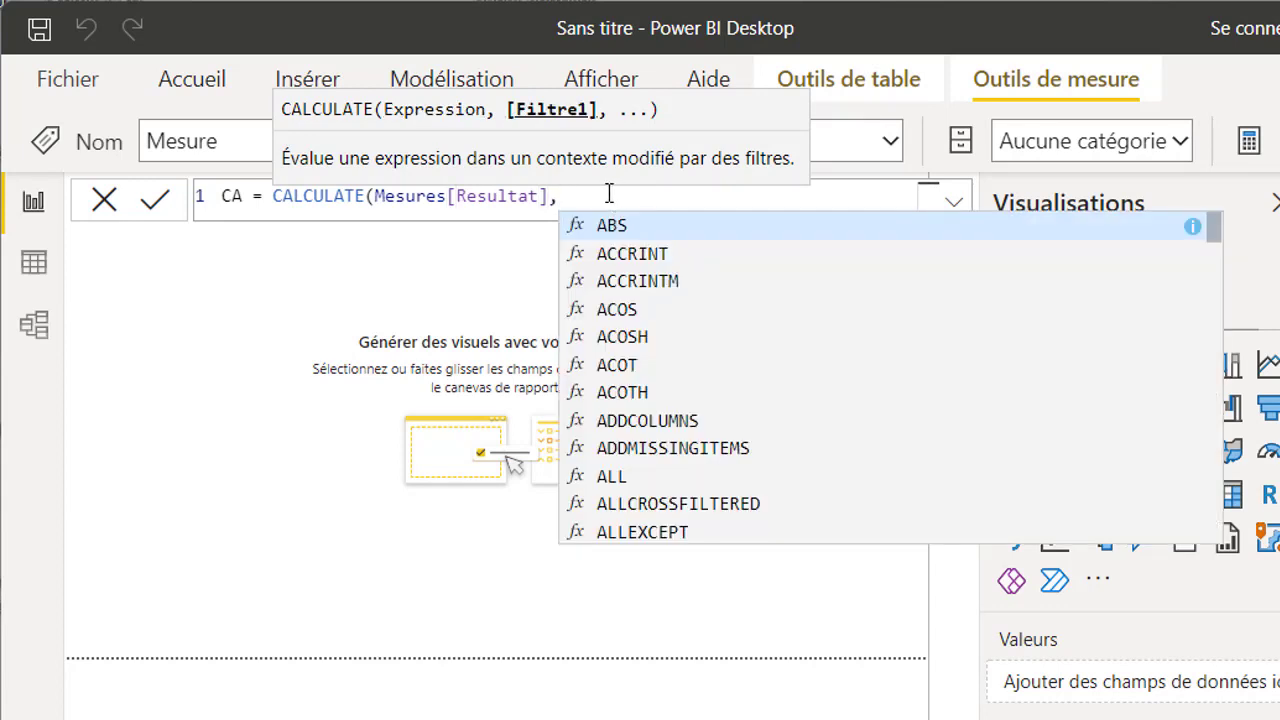
left_click(622, 200)
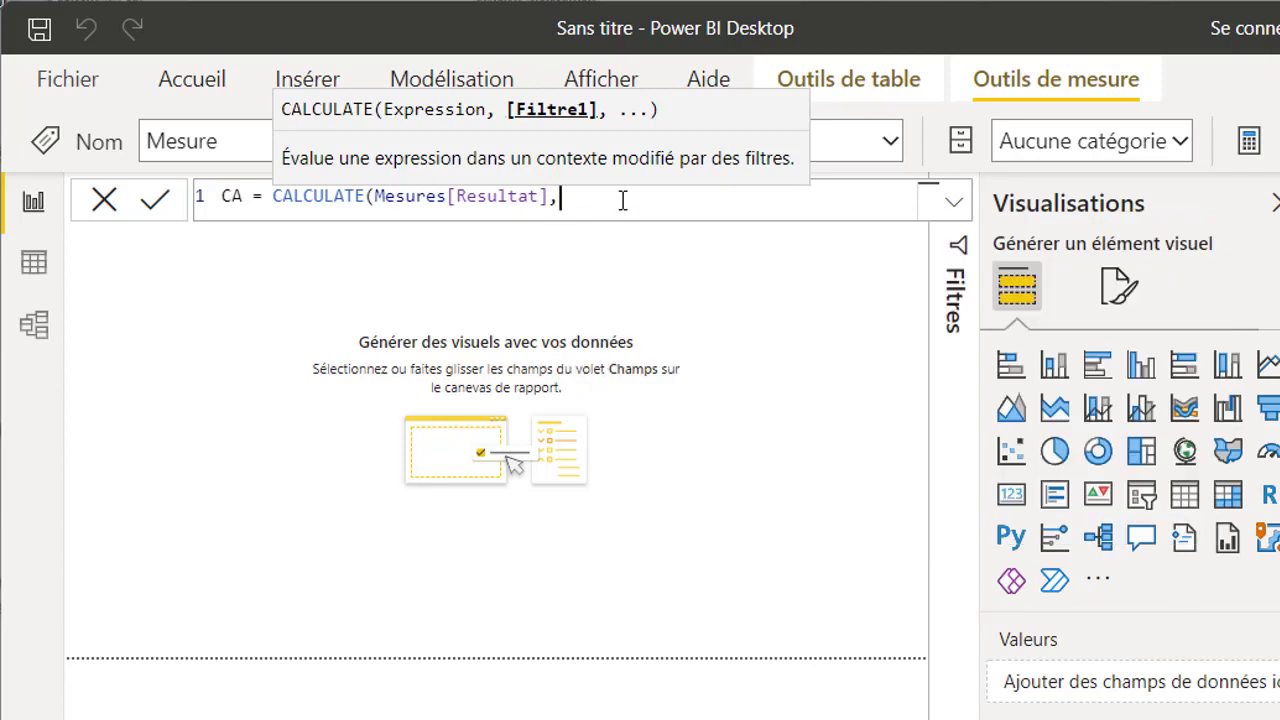
type("T_")
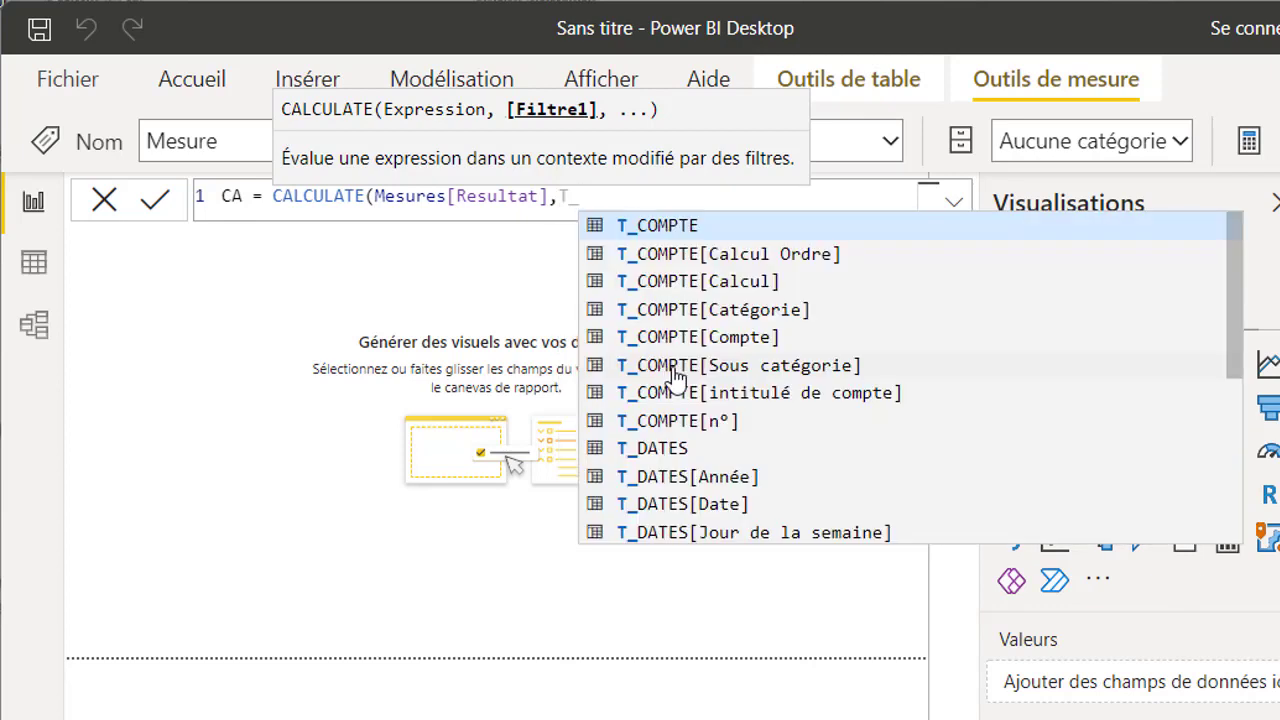
left_click(675, 366)
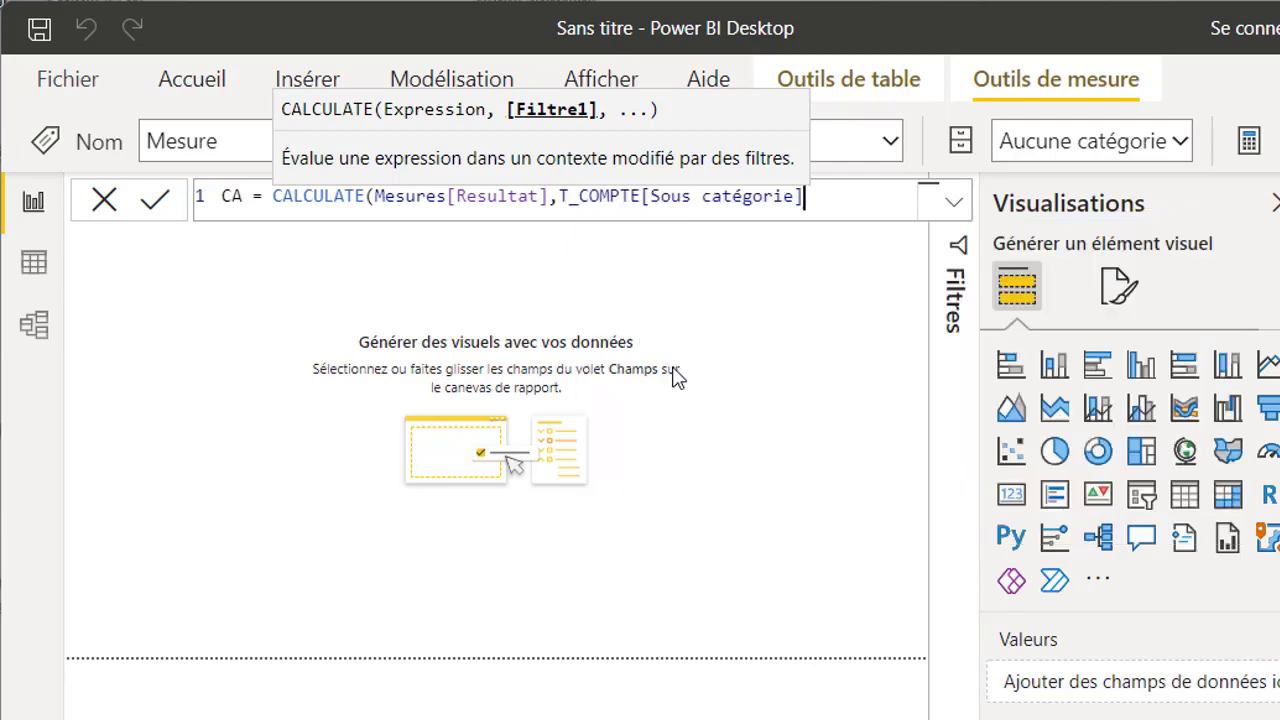
type("= \"Chiffre d'affaires")
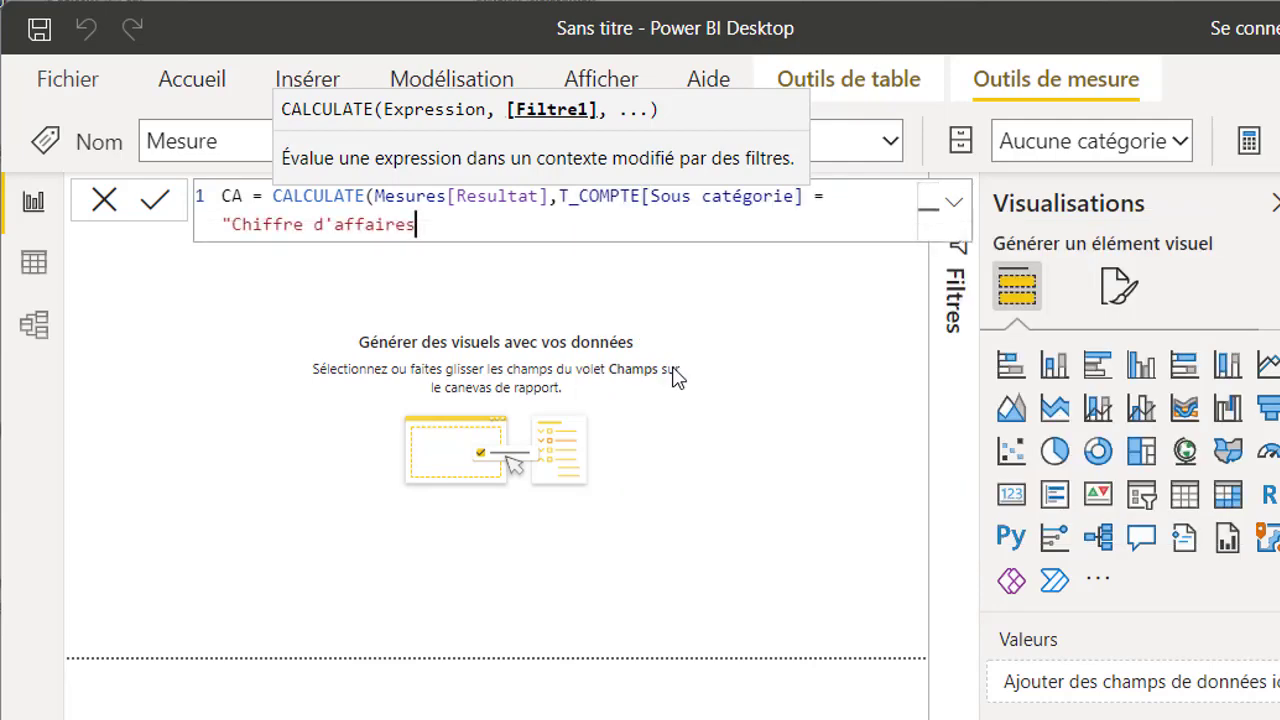
type("\")")
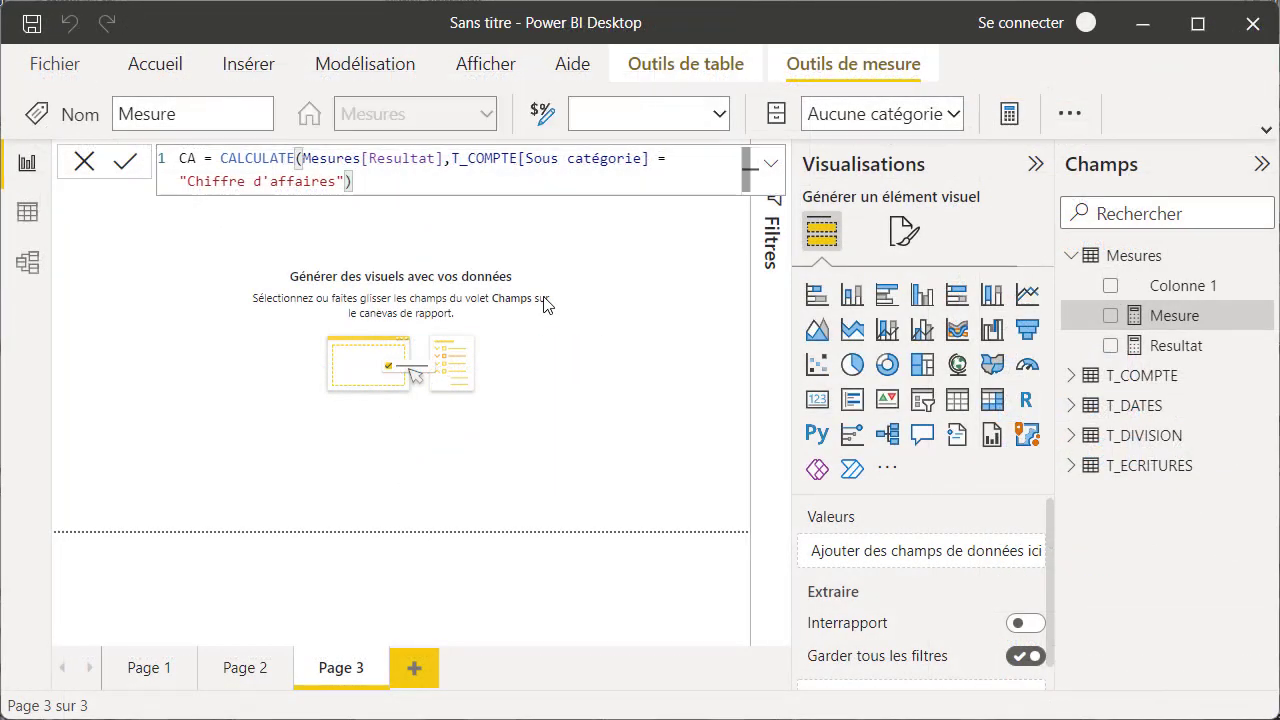
key("Return")
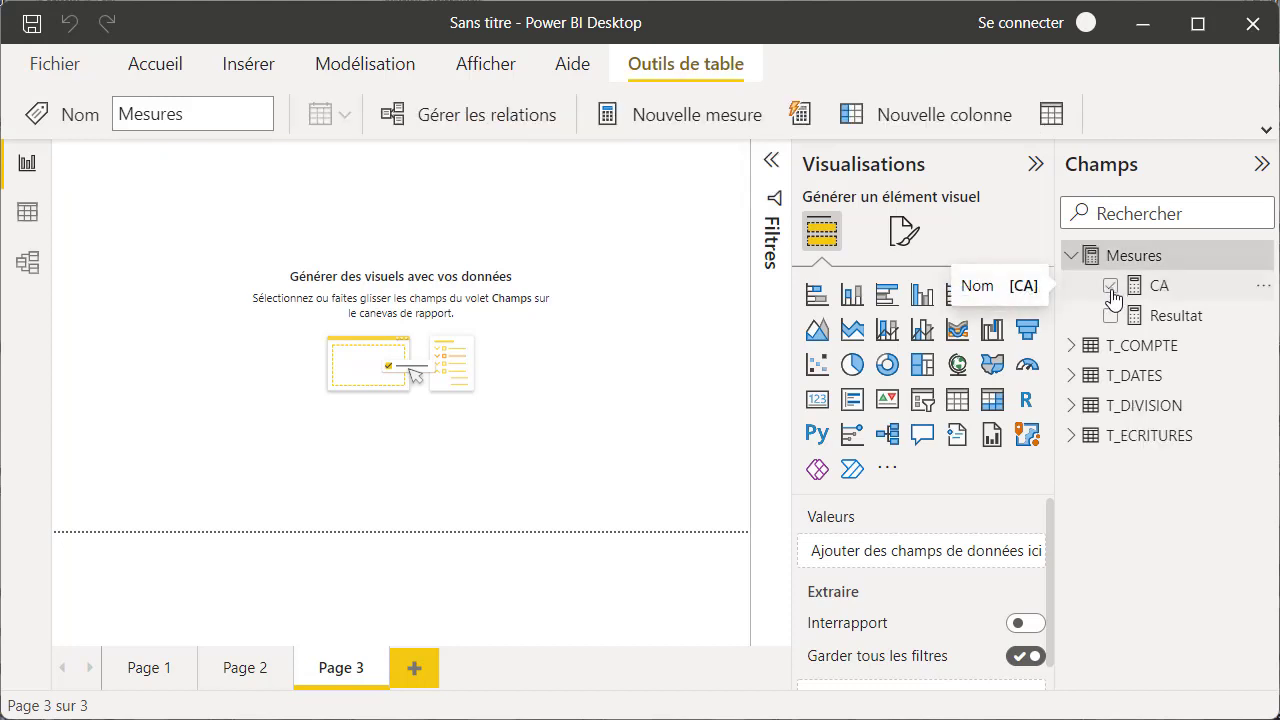
Plot CA on Page 3 as an enlarged line chart with T_DATES' Date on the axis.
left_click(1112, 290)
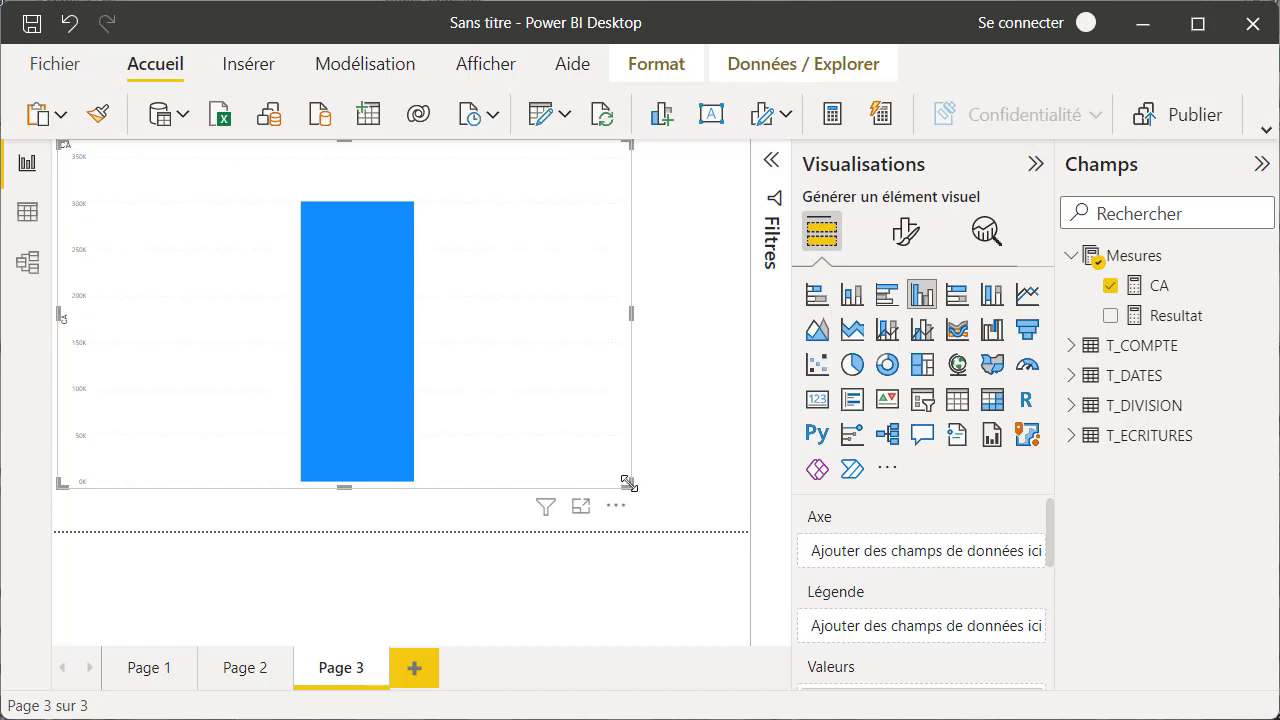
left_click(1029, 296)
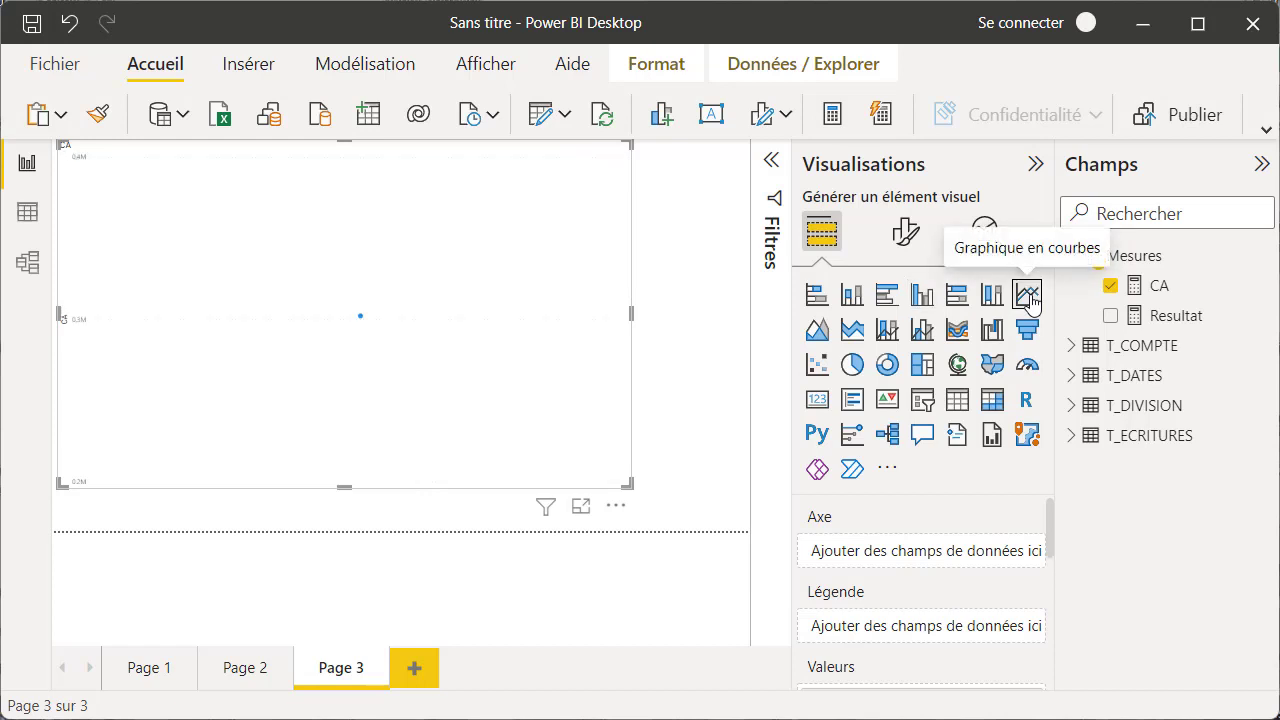
left_click(1073, 378)
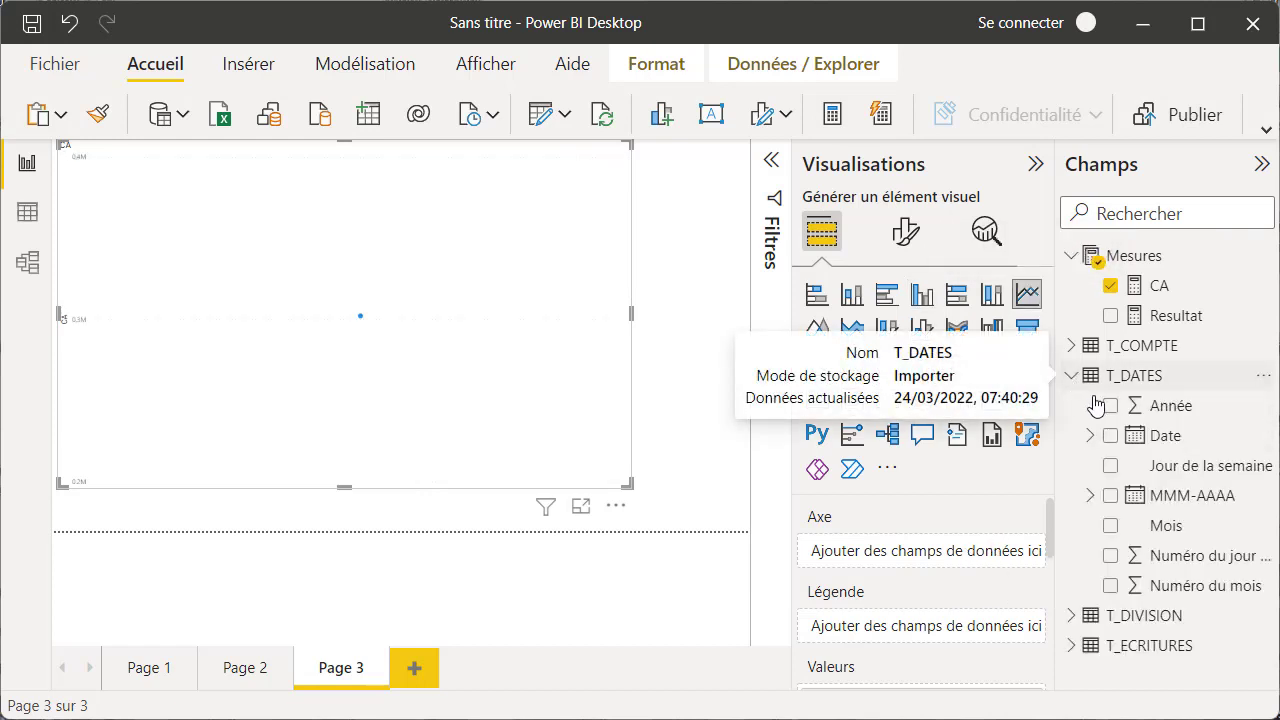
left_click_drag(1110, 437, 922, 560)
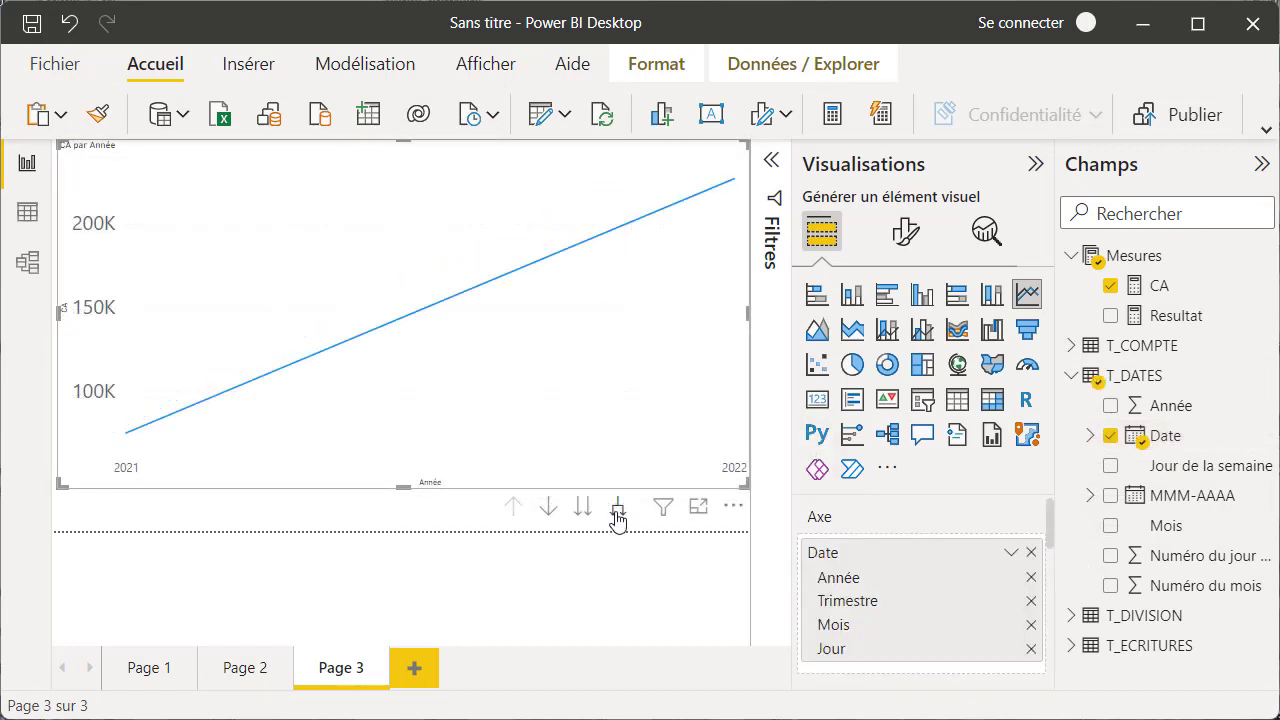
Expand the CA line chart's date hierarchy down to the day level, and bring it back up to year and quarter.
left_click(617, 508)
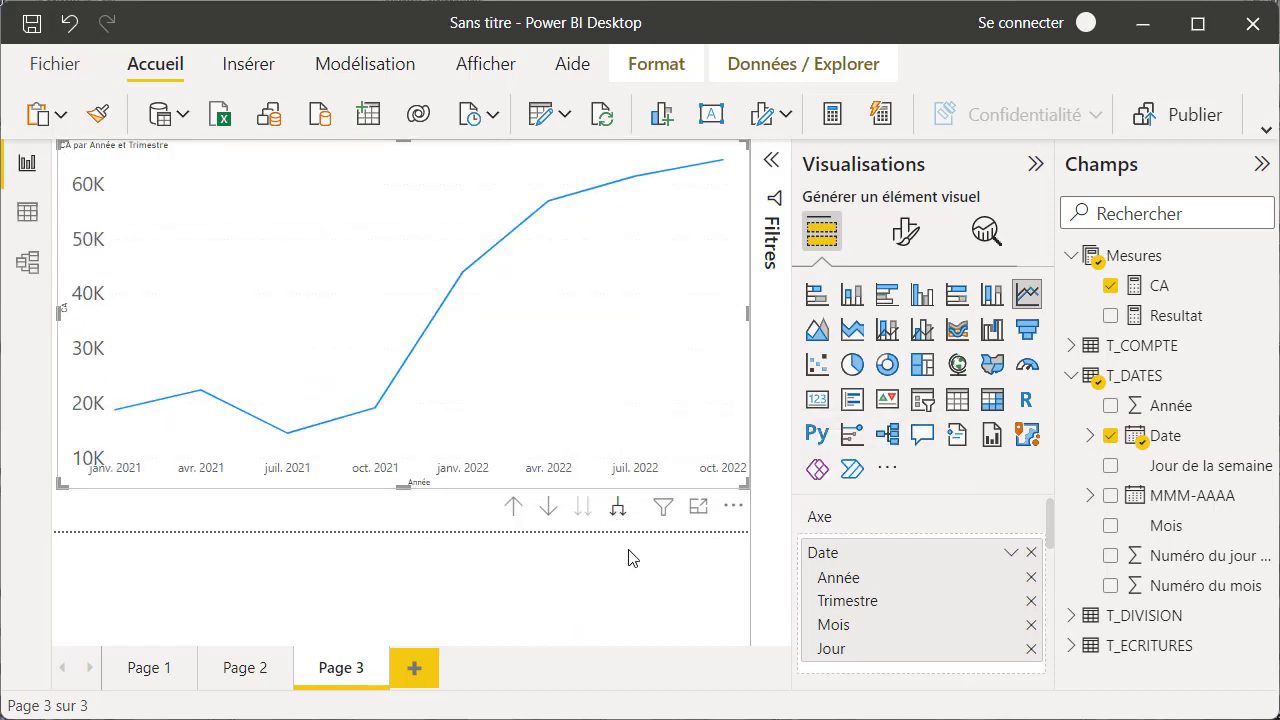
left_click(617, 508)
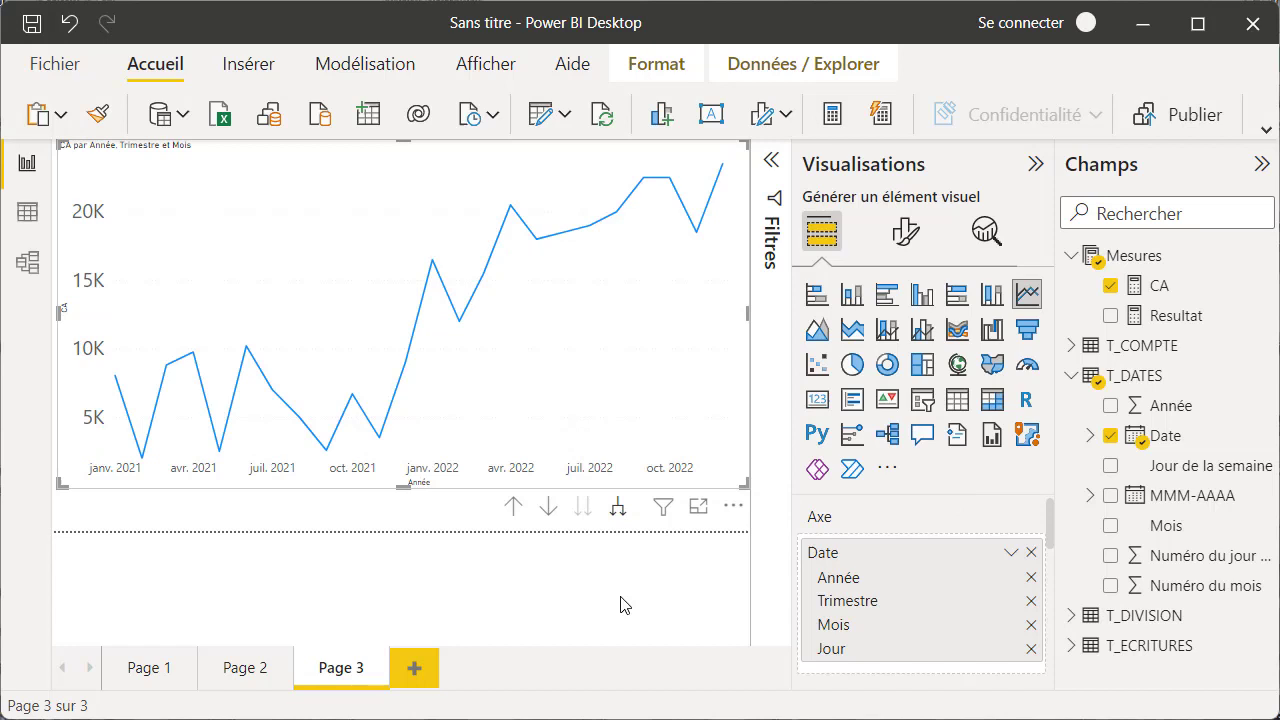
left_click(617, 508)
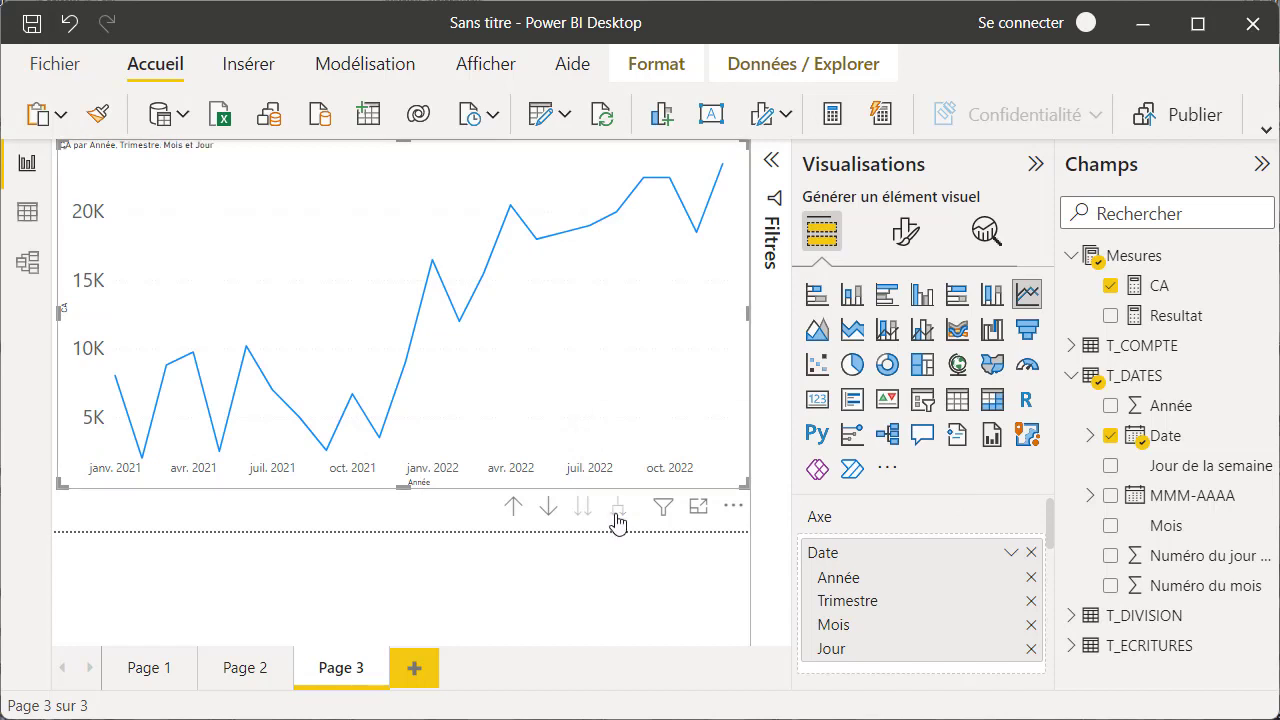
left_click(513, 508)
left_click(513, 508)
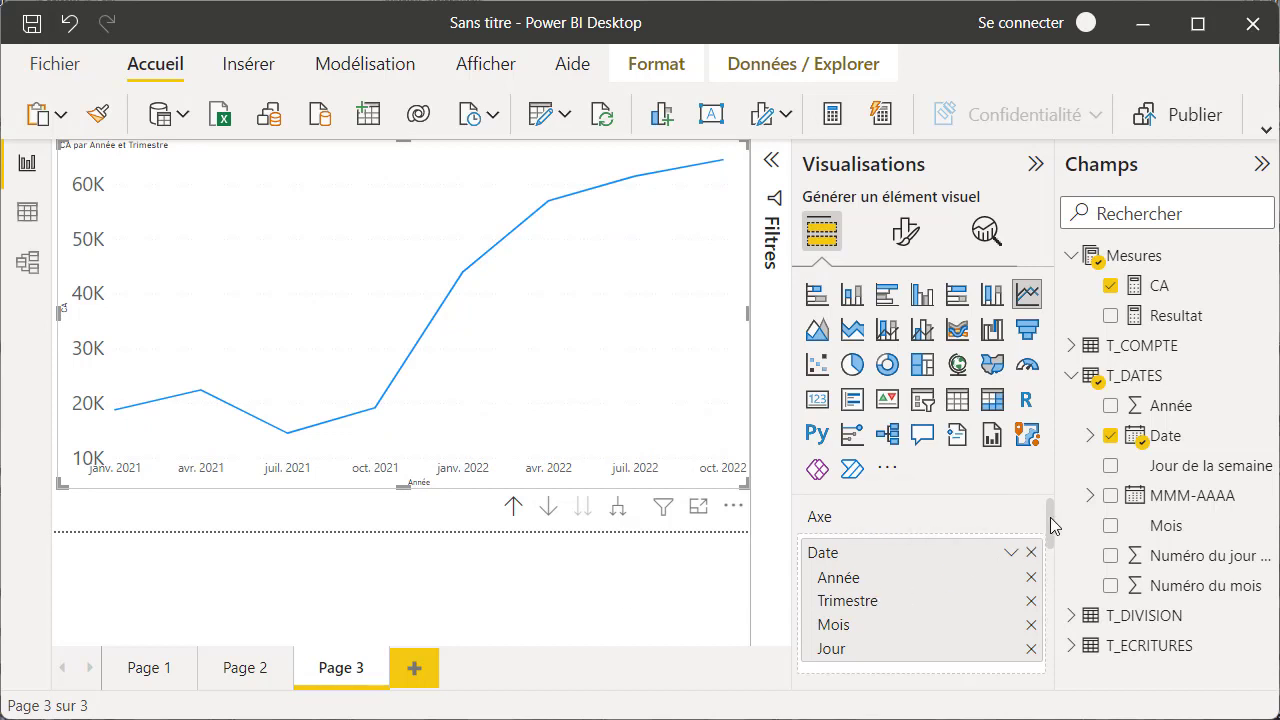
Split the CA line chart by division, using T_DIVISION's Division as the legend.
left_click_drag(1051, 527, 1051, 557)
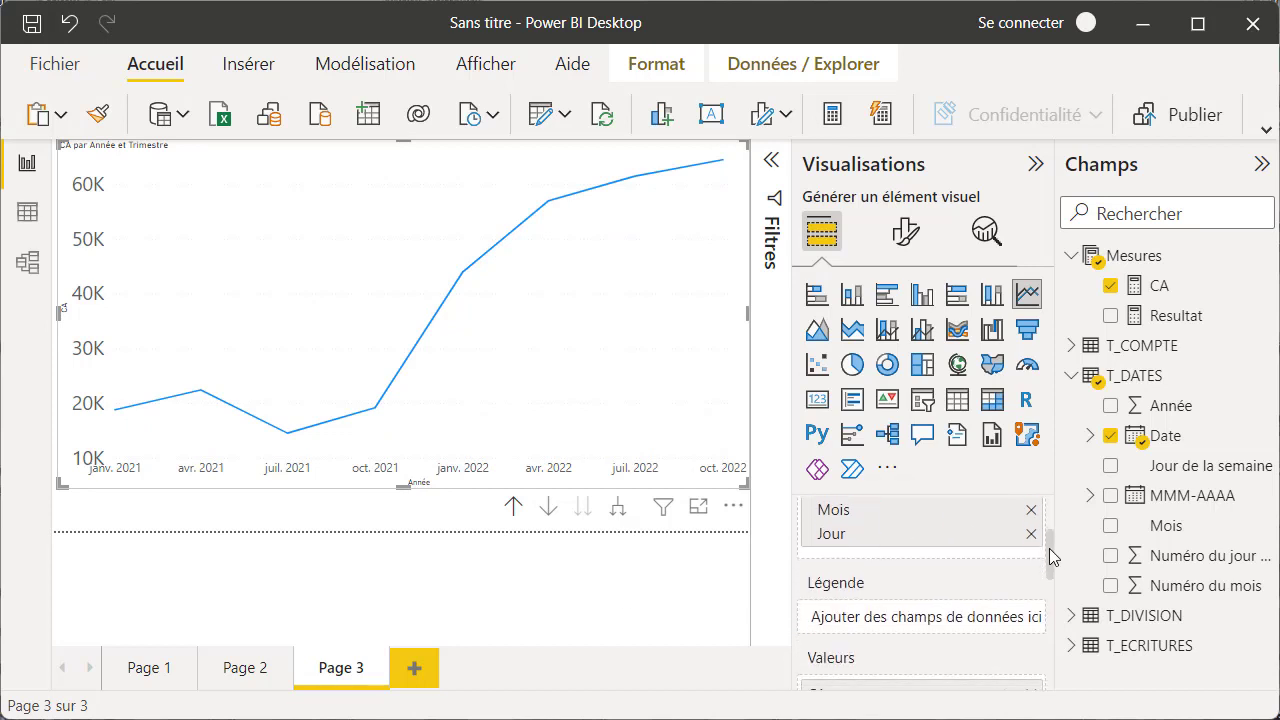
left_click(1071, 375)
left_click(1071, 405)
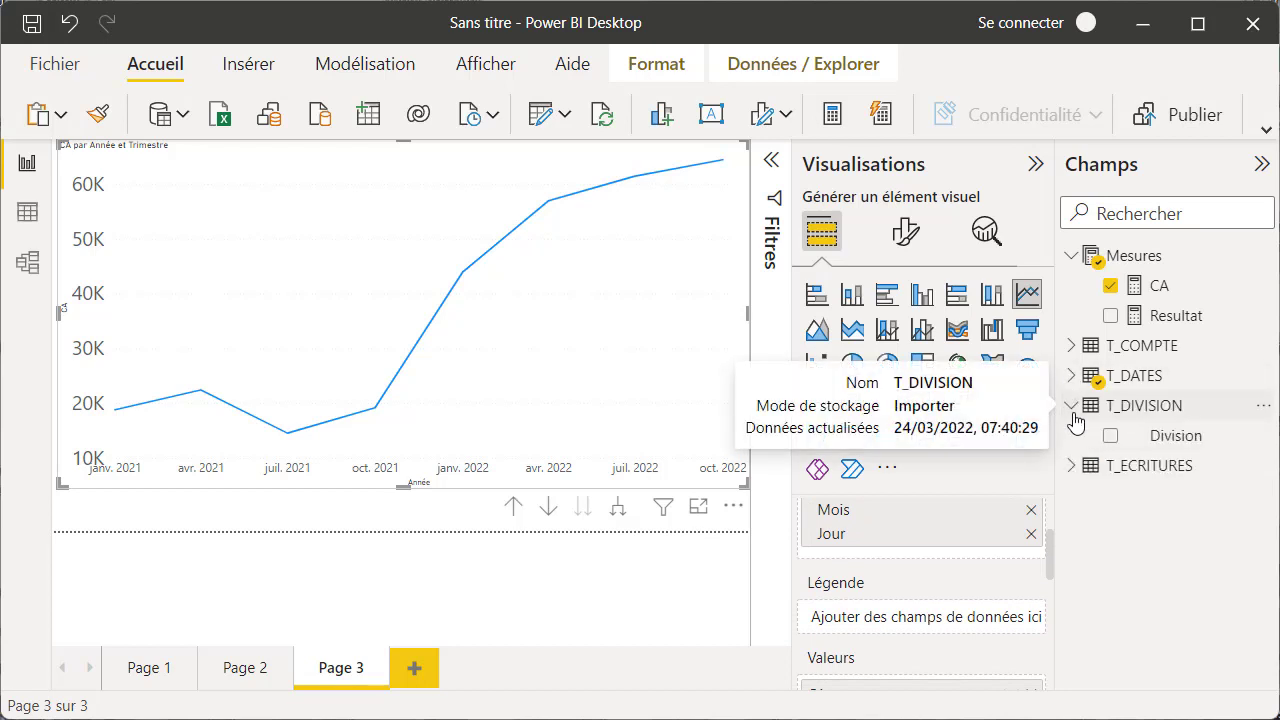
left_click_drag(1110, 436, 915, 625)
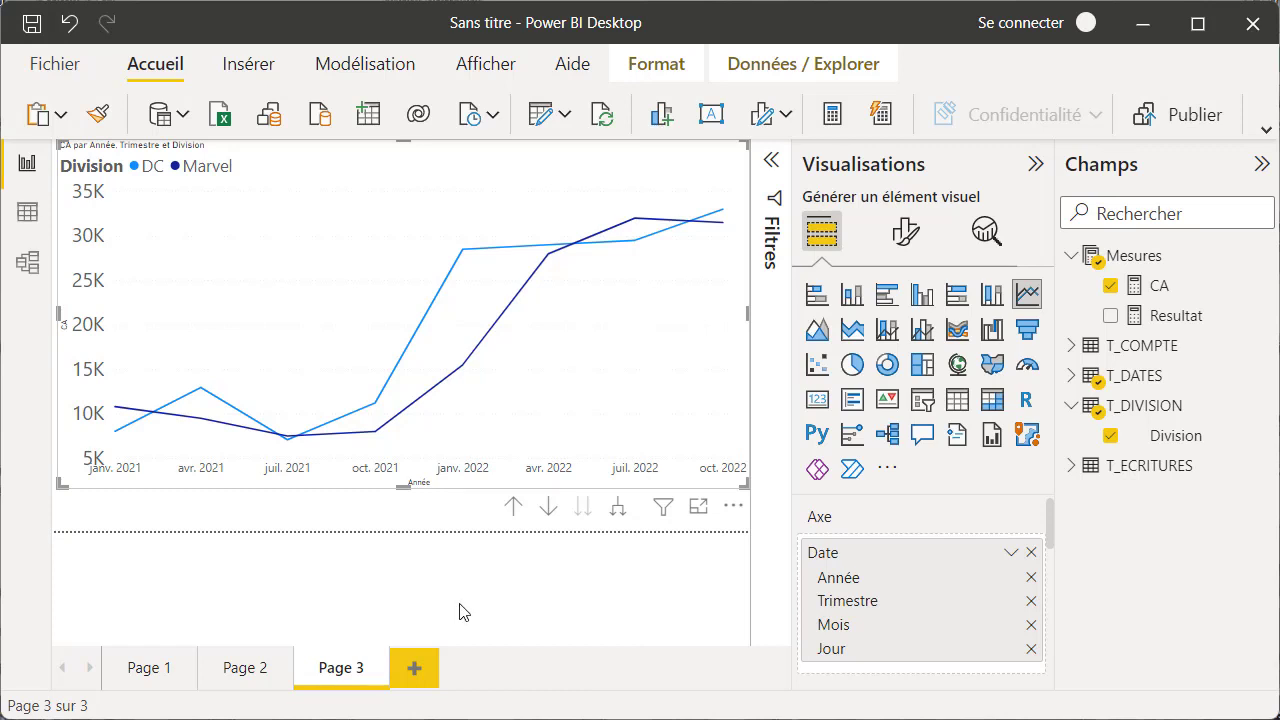
Copy the CA line chart from Page 3 and paste it onto Page 1 below the matrix.
right_click(335, 495)
mouse_move(386, 656)
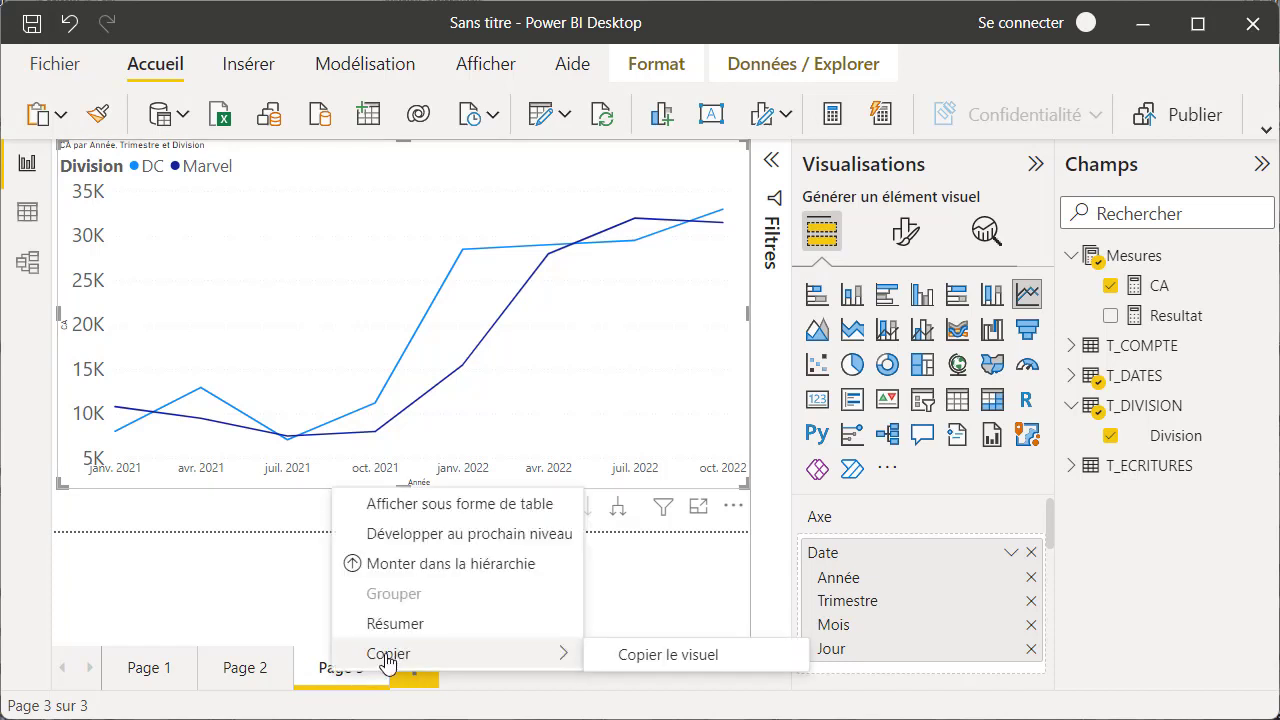
left_click(626, 656)
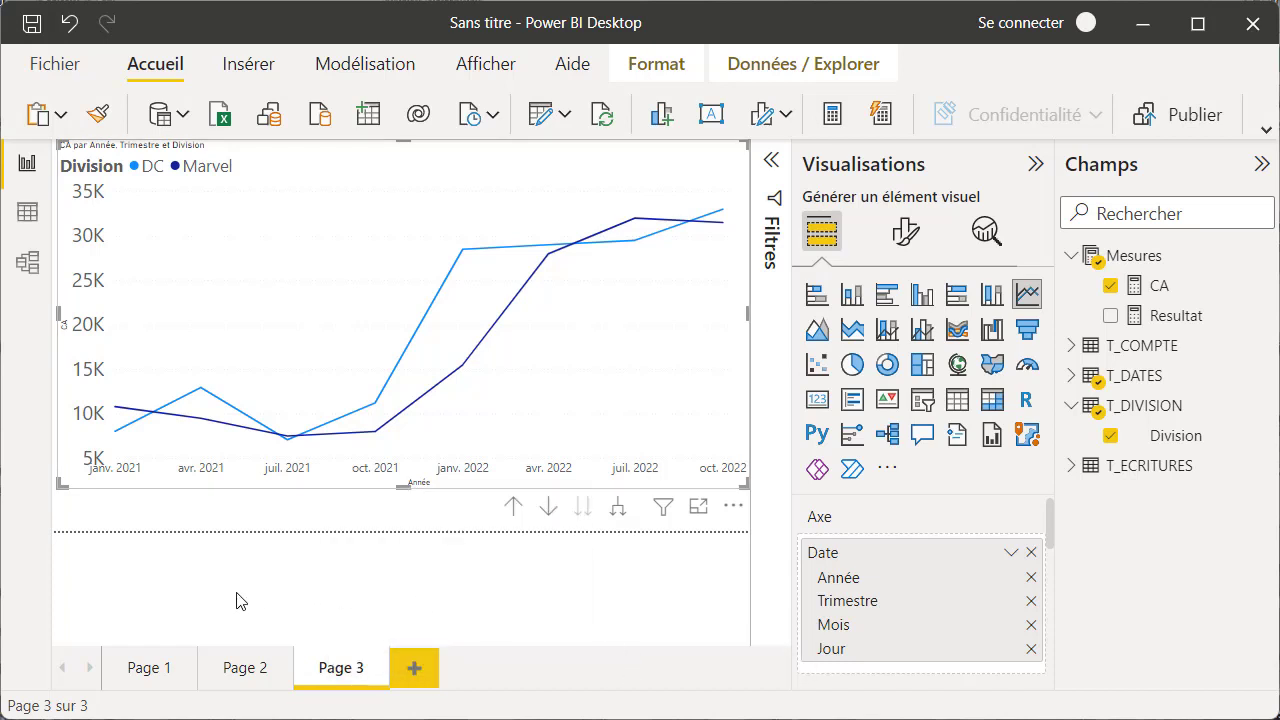
left_click(149, 672)
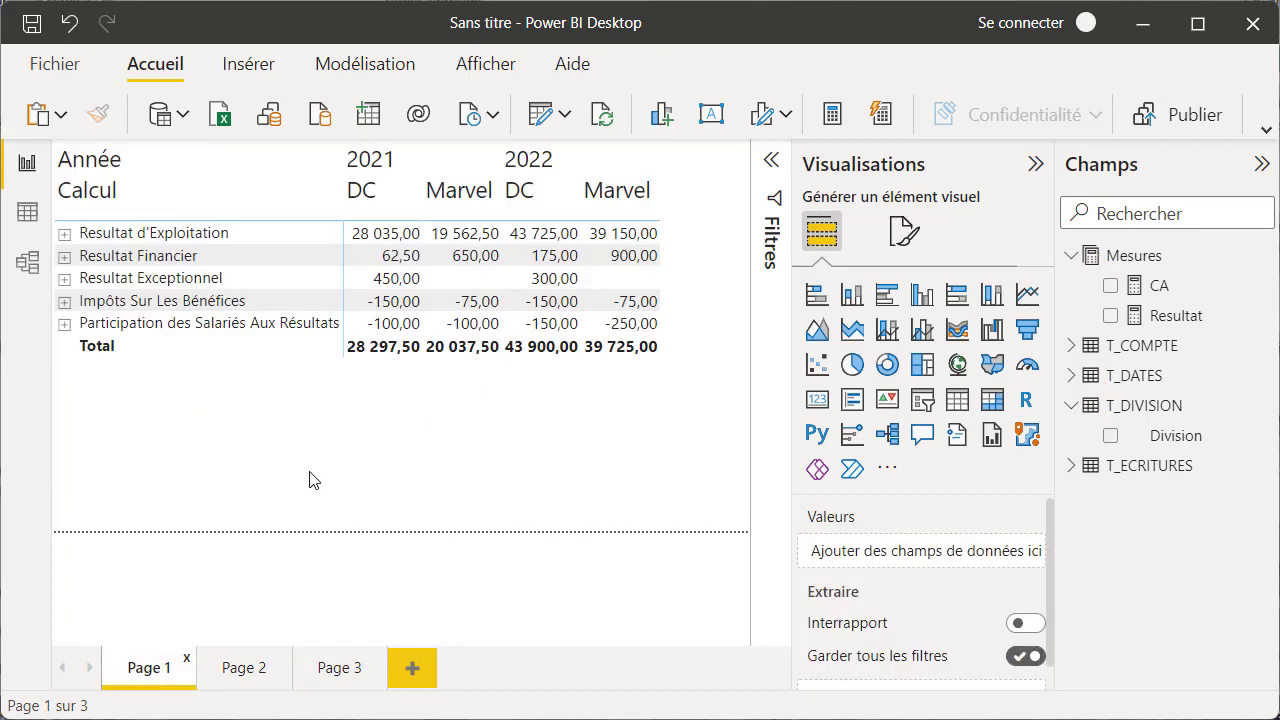
left_click(374, 372)
left_click(340, 545)
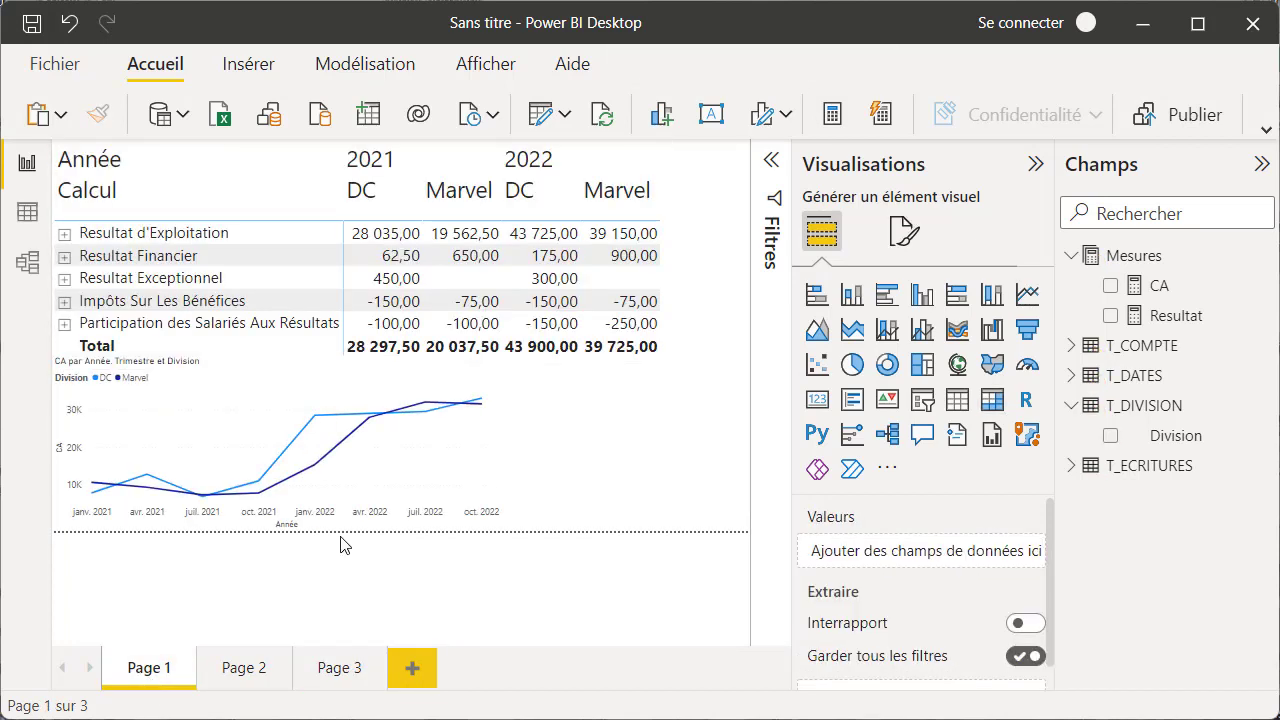
Copy the Resultat stacked column chart from Page 2 and paste it onto Page 1.
left_click(260, 673)
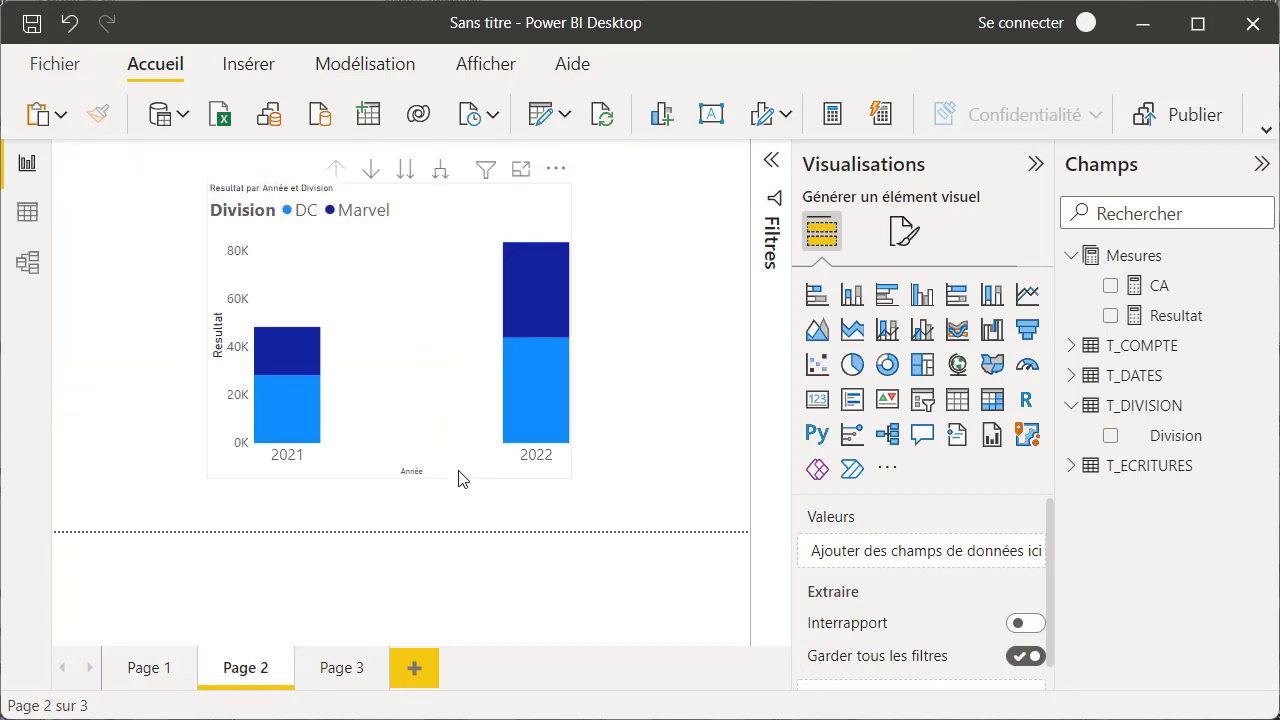
left_click(458, 476)
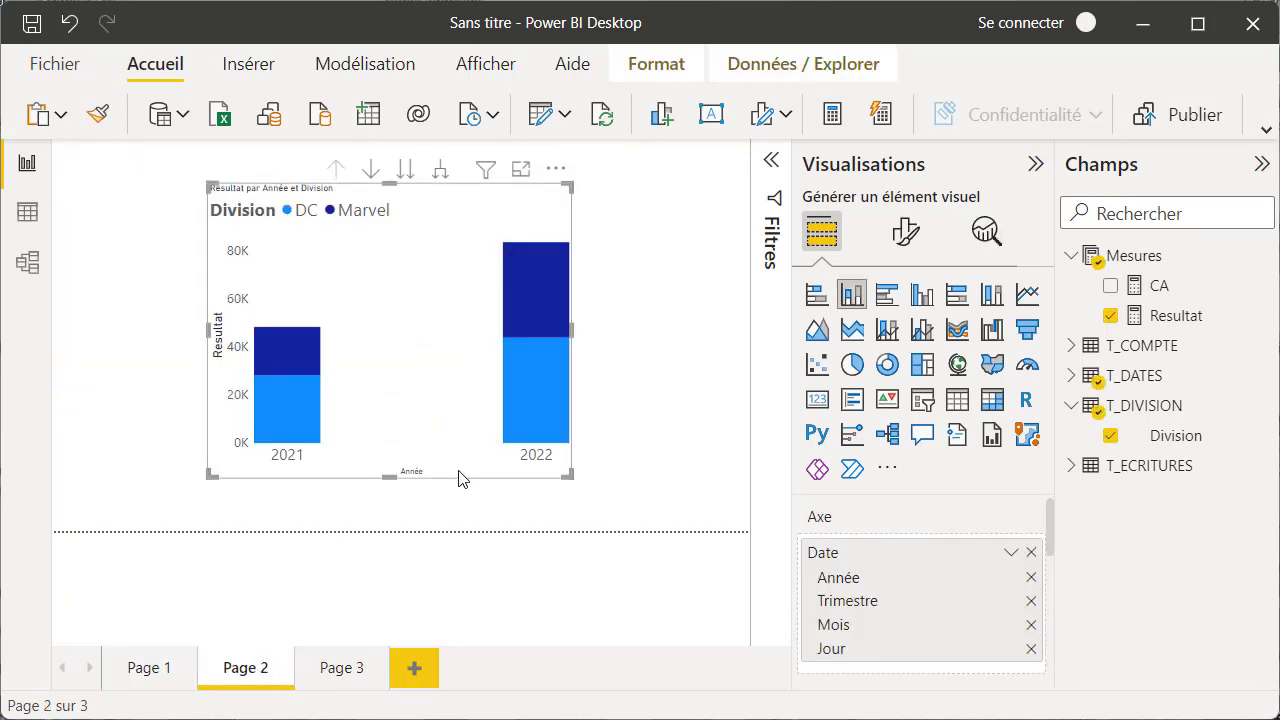
right_click(458, 476)
mouse_move(549, 676)
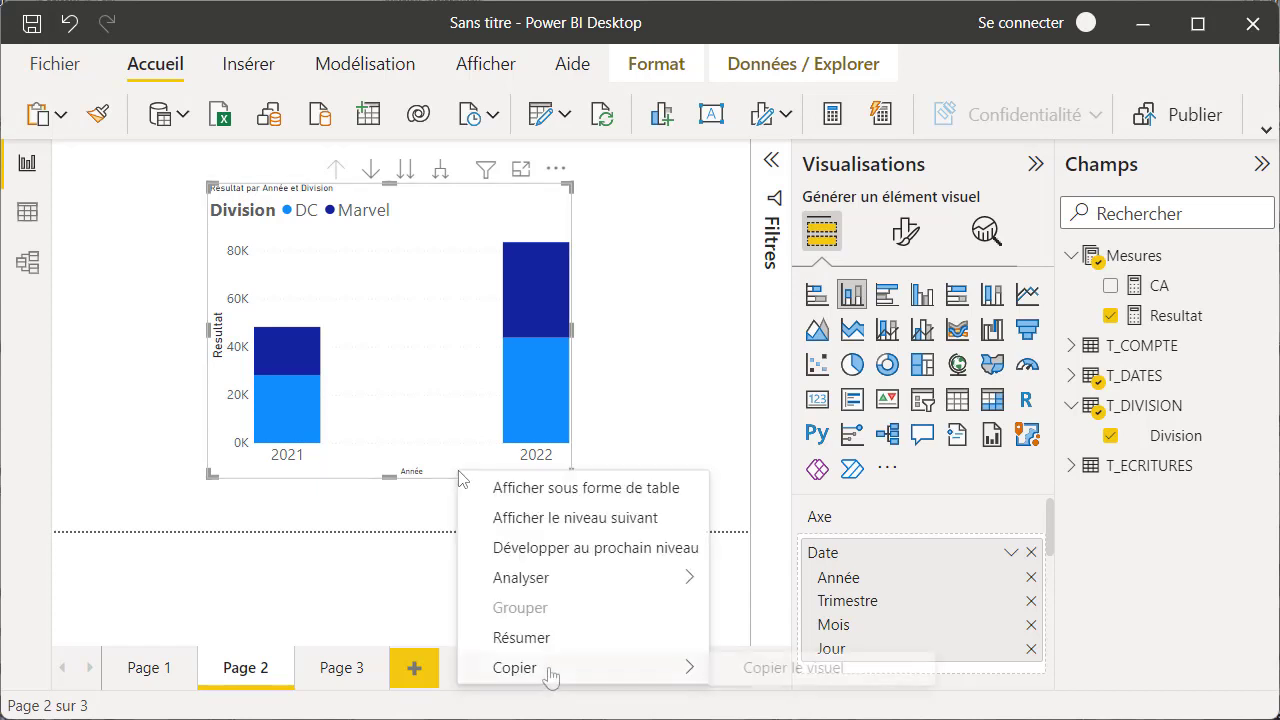
left_click(740, 670)
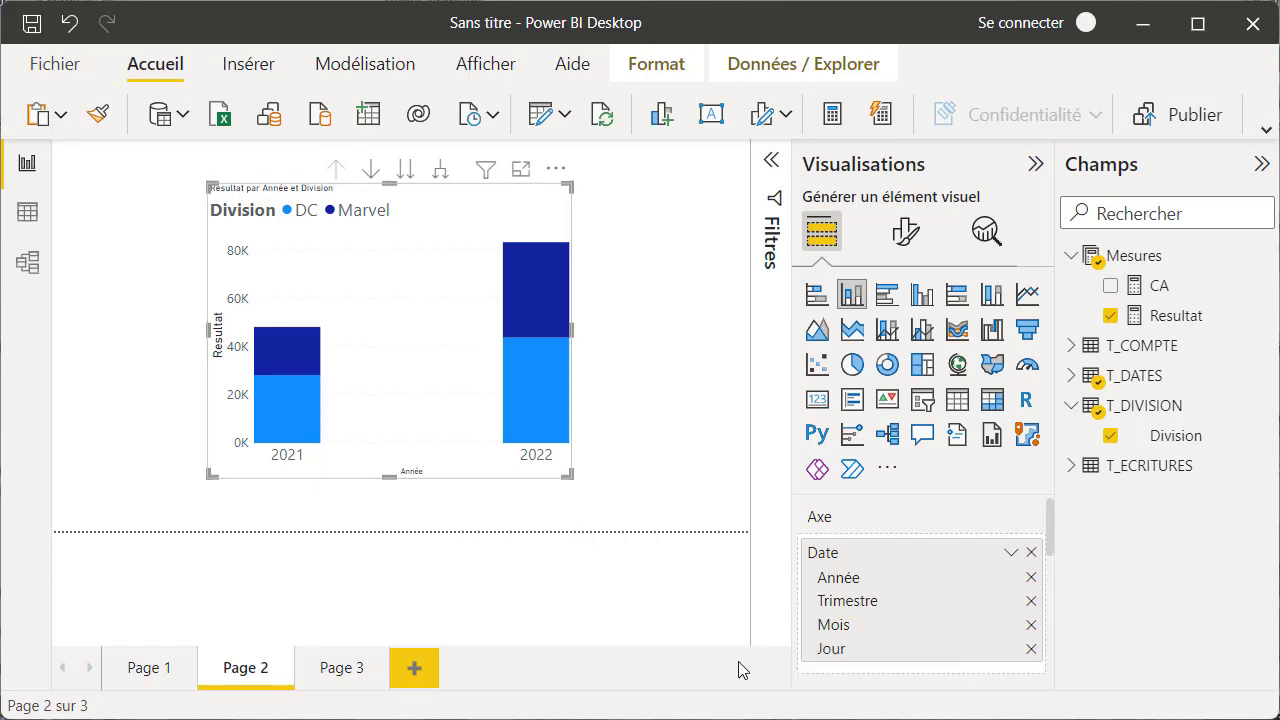
left_click(146, 670)
key("ctrl+v")
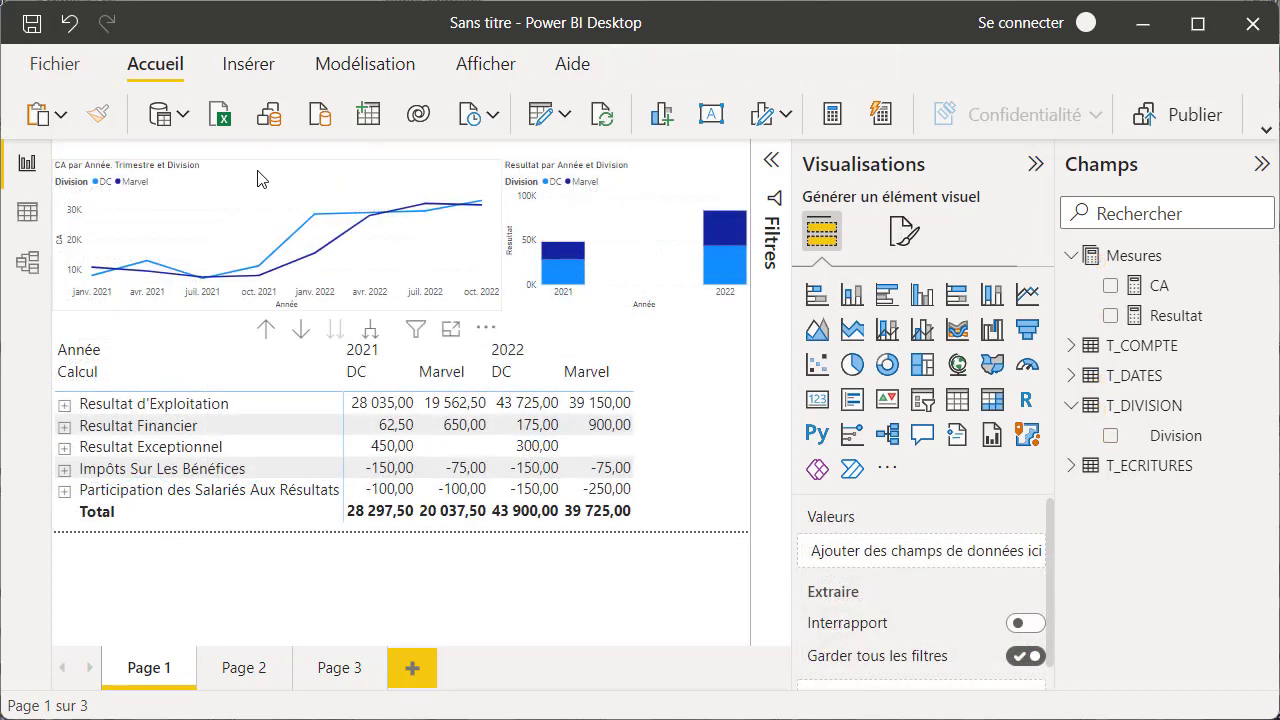
Title the CA line chart "Evolution du CA" at font size 21, and the Resultat column chart "Evolution du résultat".
left_click(258, 179)
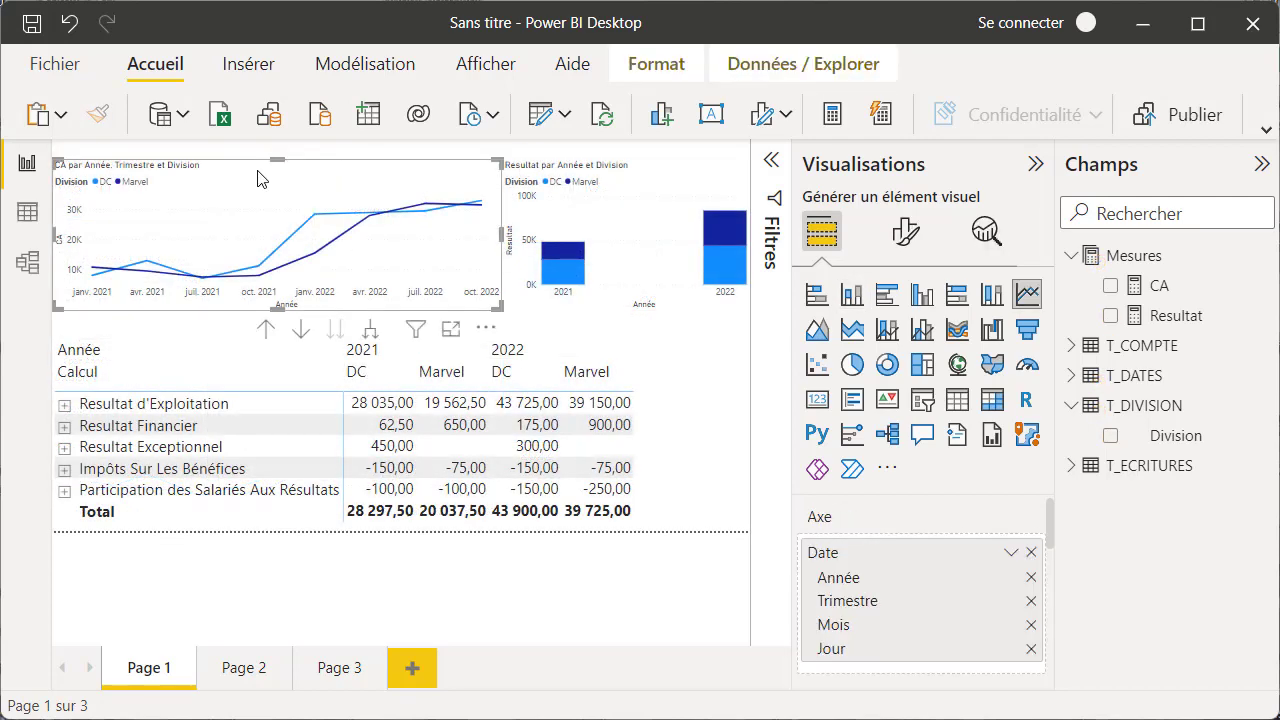
left_click(907, 234)
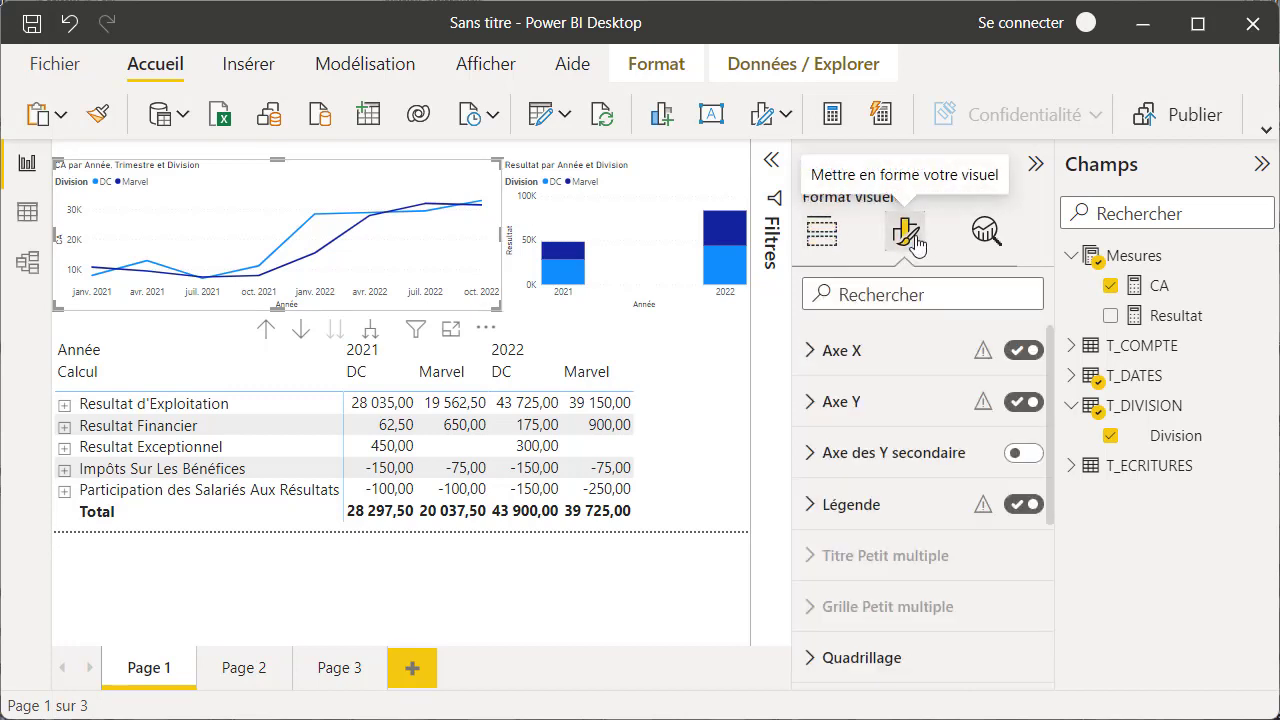
left_click(952, 346)
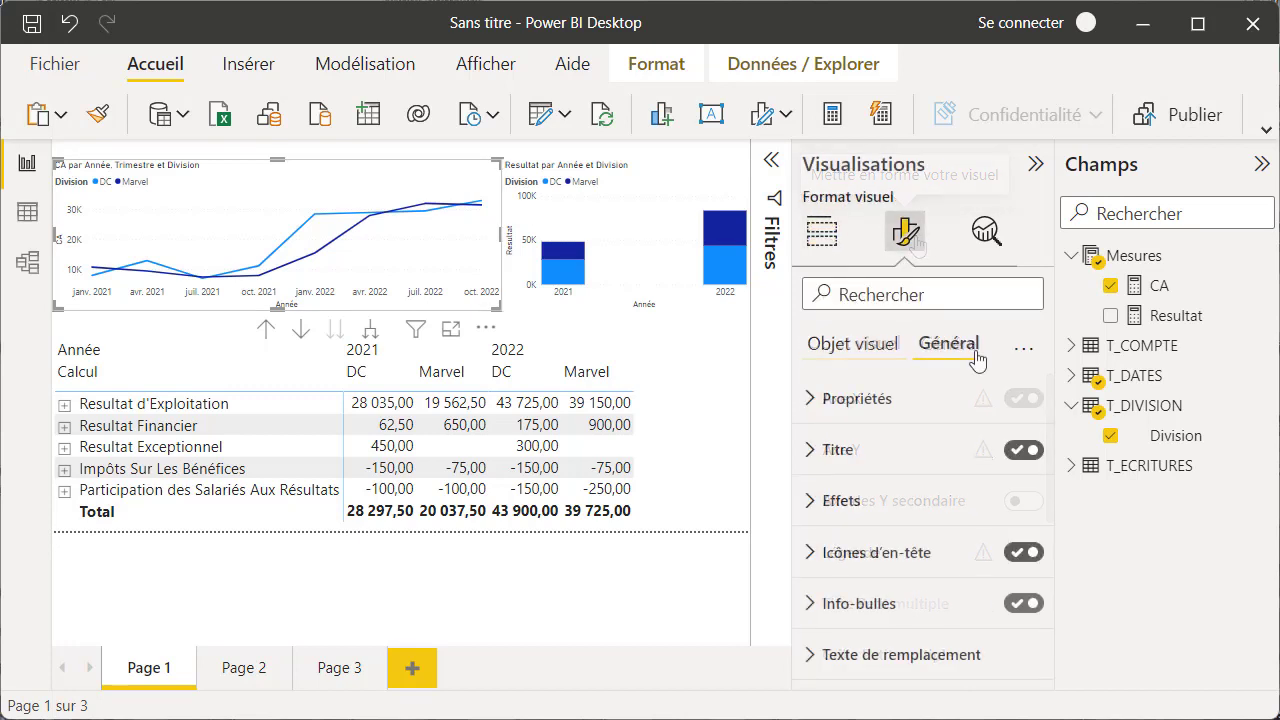
left_click(812, 452)
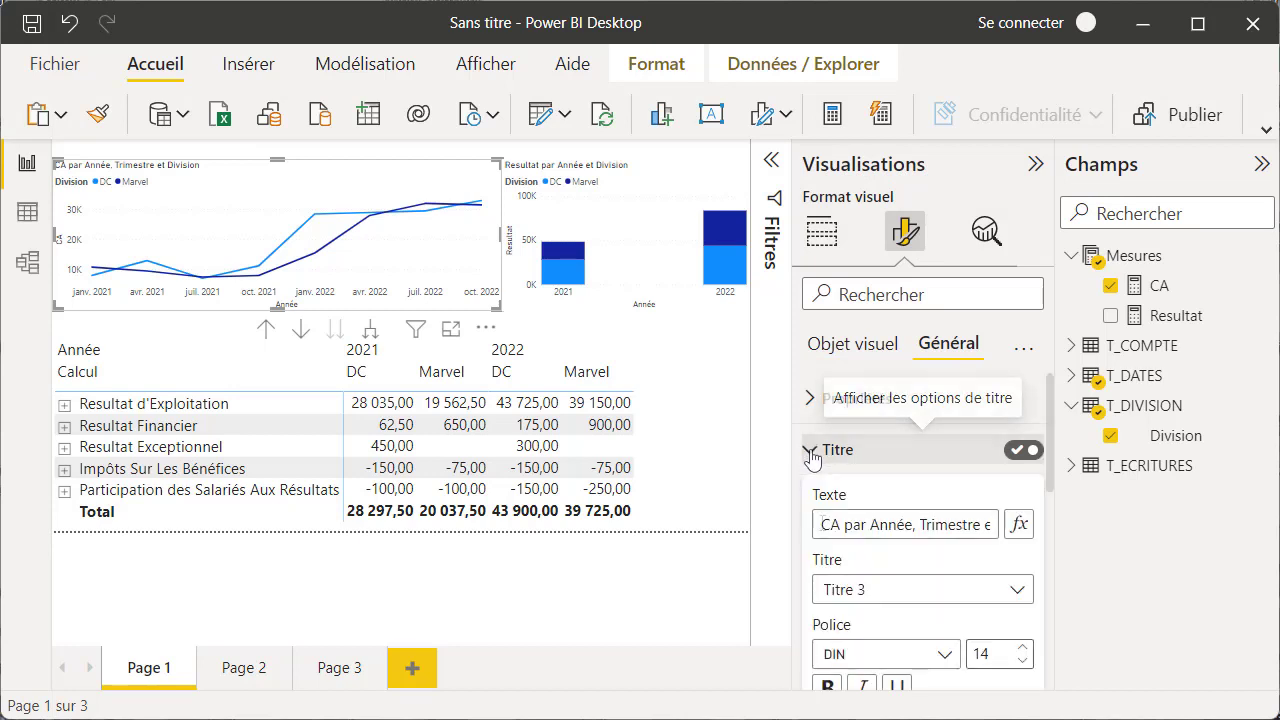
left_click_drag(818, 524, 1007, 538)
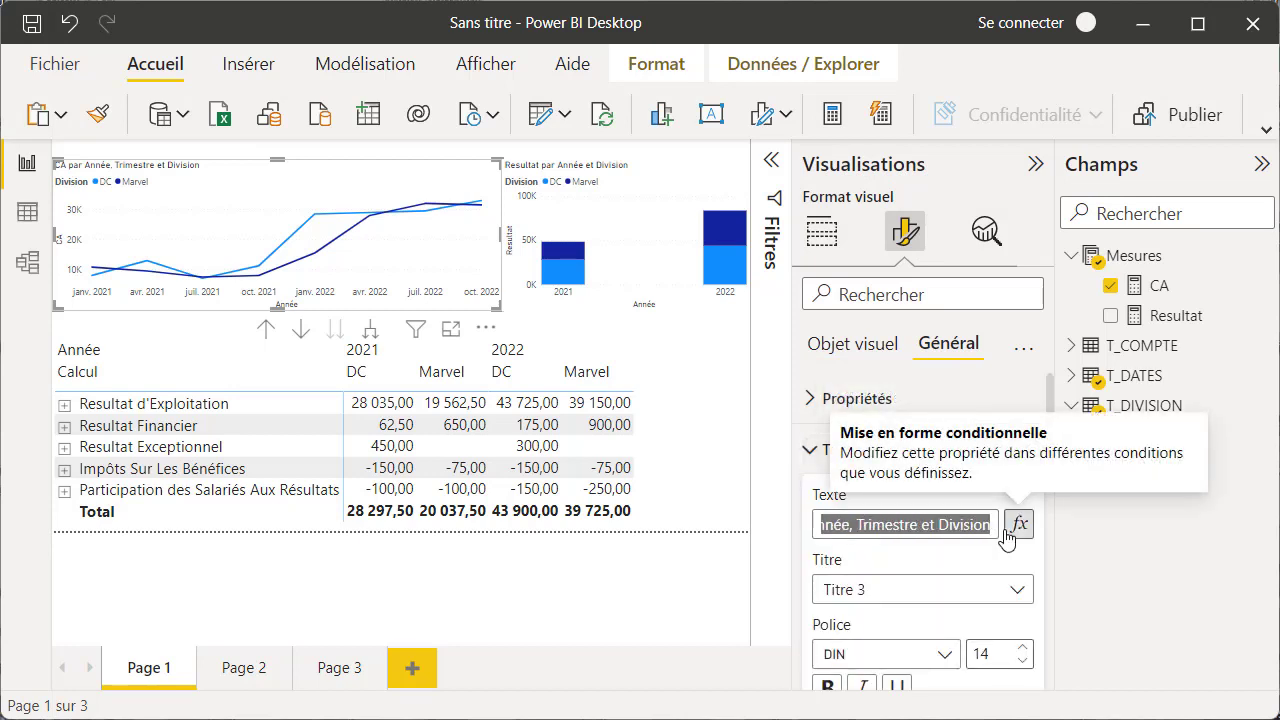
type("Evolution du CA")
left_click(1023, 648)
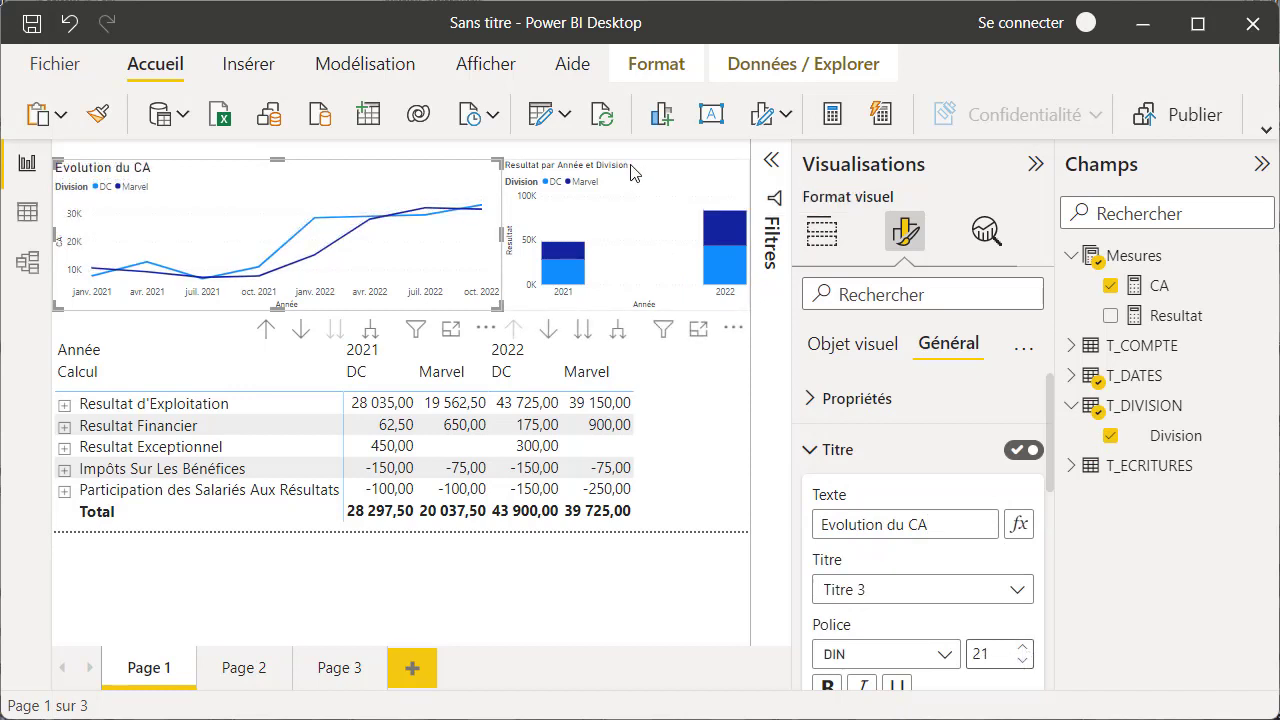
left_click(631, 172)
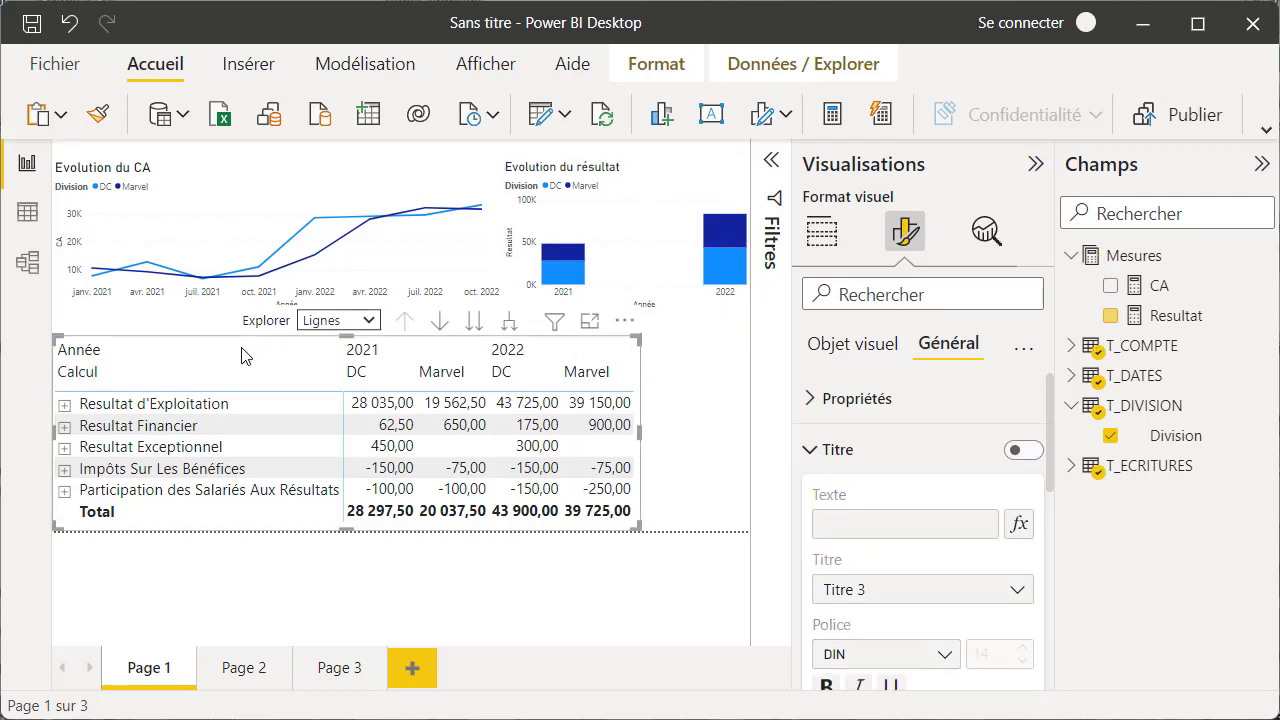
Add a slicer on T_DIVISION's Division field in the empty space beside the income statement matrix.
left_click(690, 495)
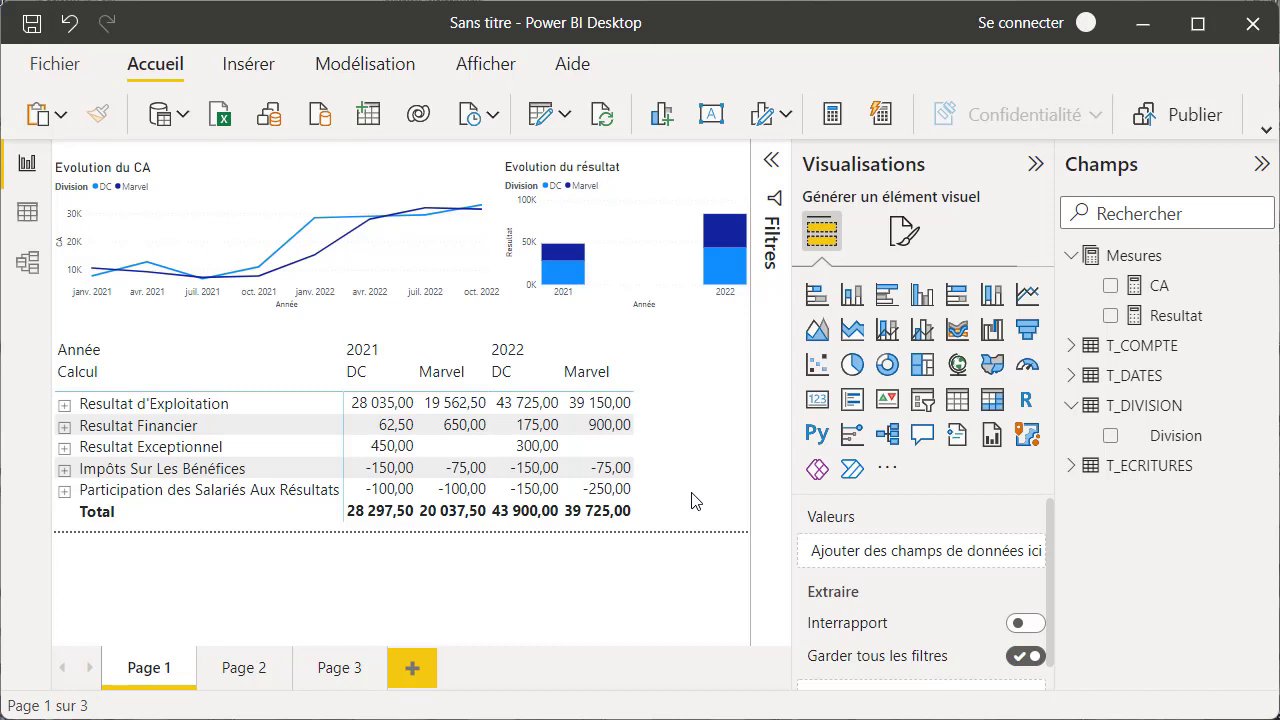
left_click(922, 405)
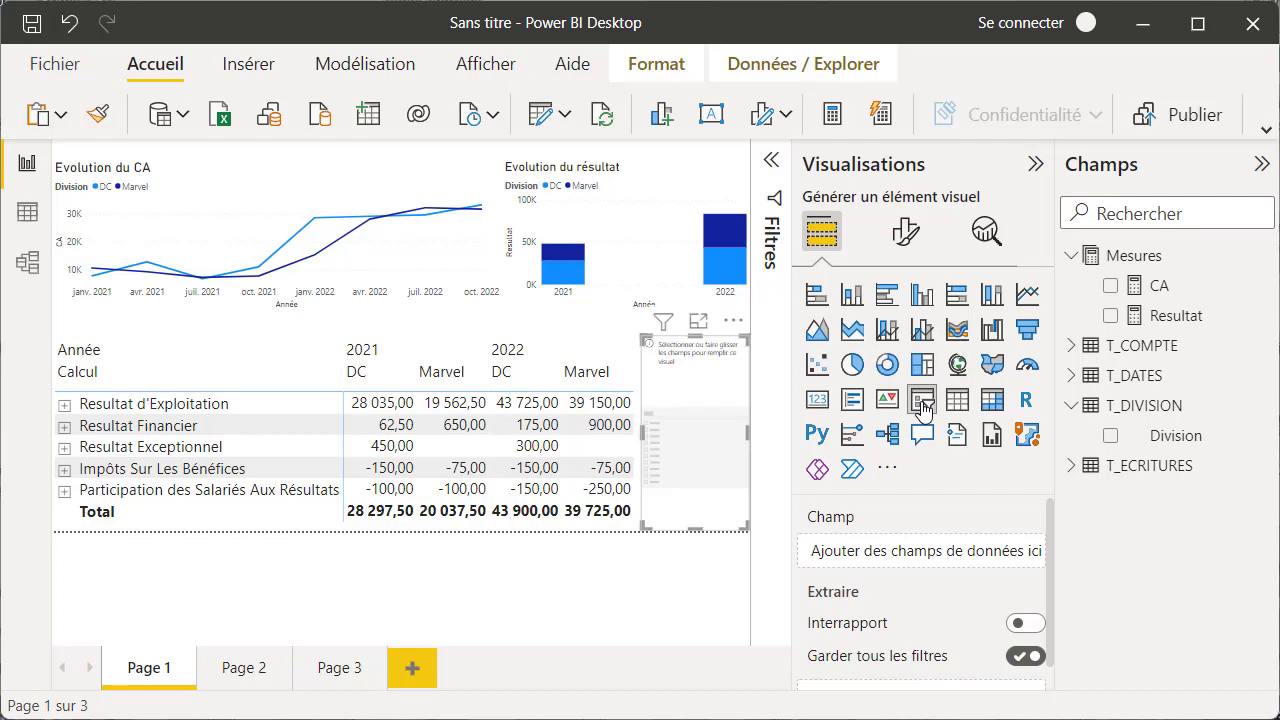
left_click(1108, 436)
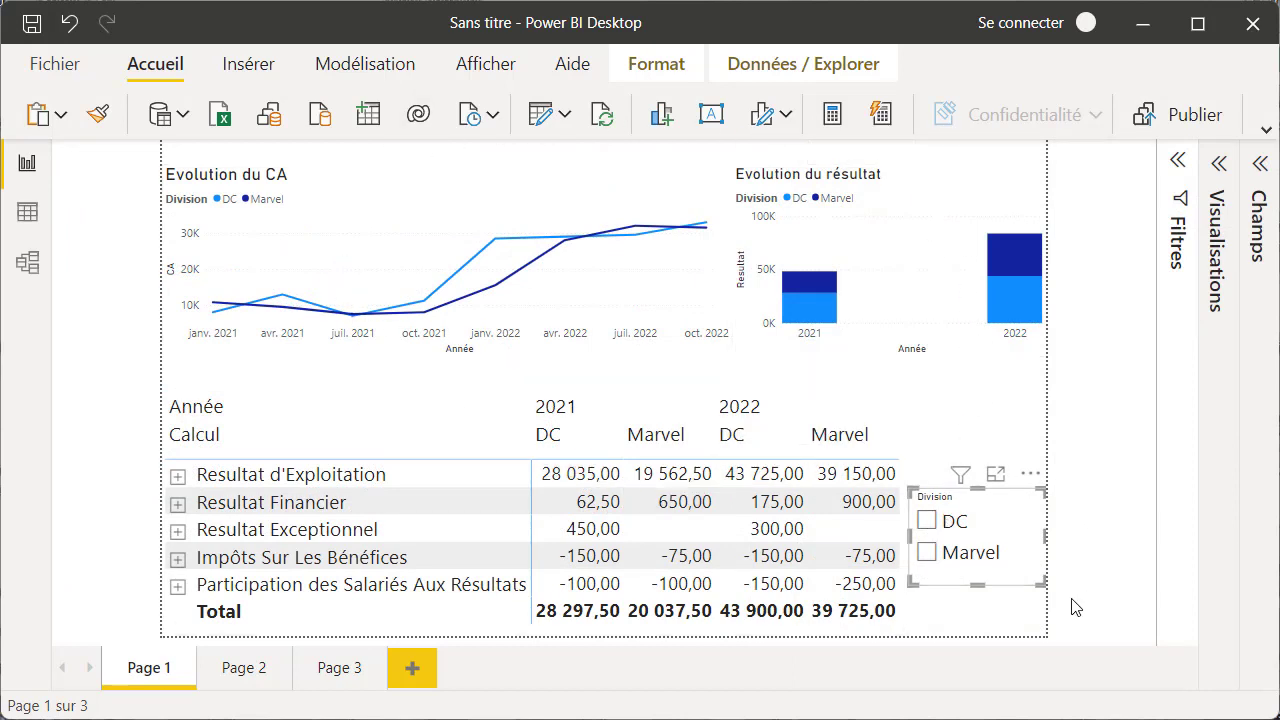
Filter the report page with the Division slicer, first to Marvel and after that to DC.
left_click(927, 556)
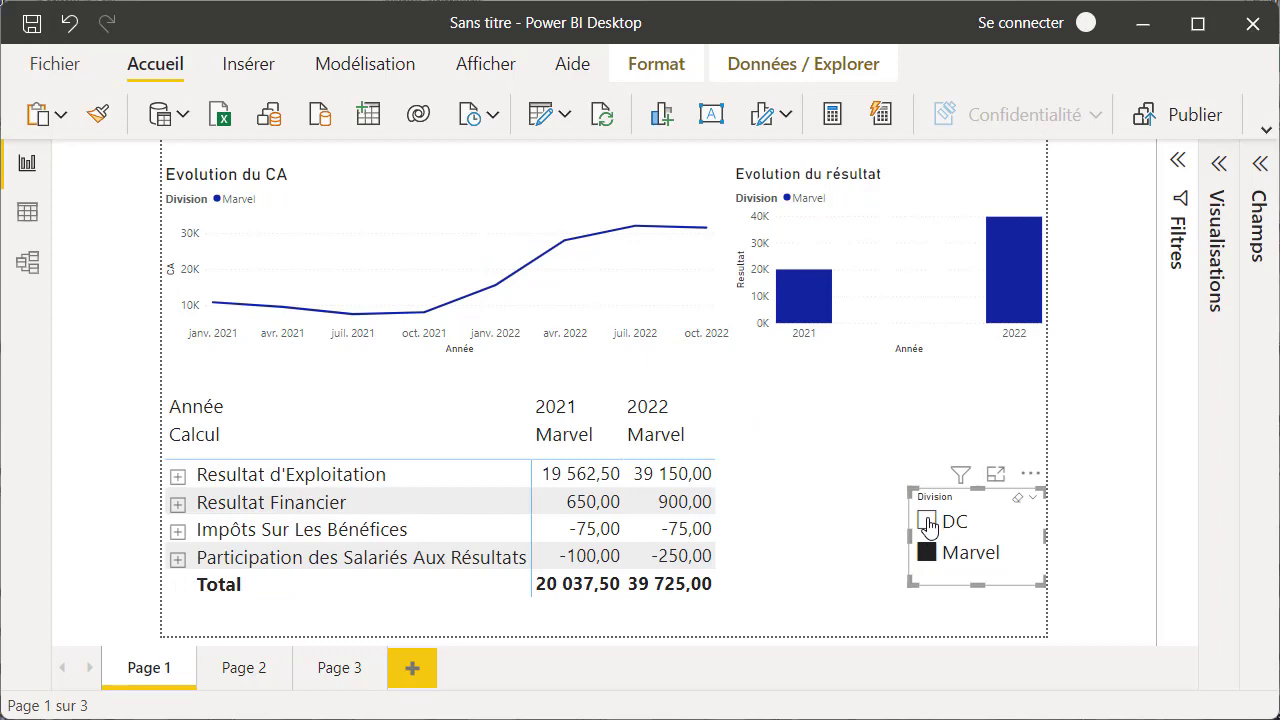
left_click(927, 522)
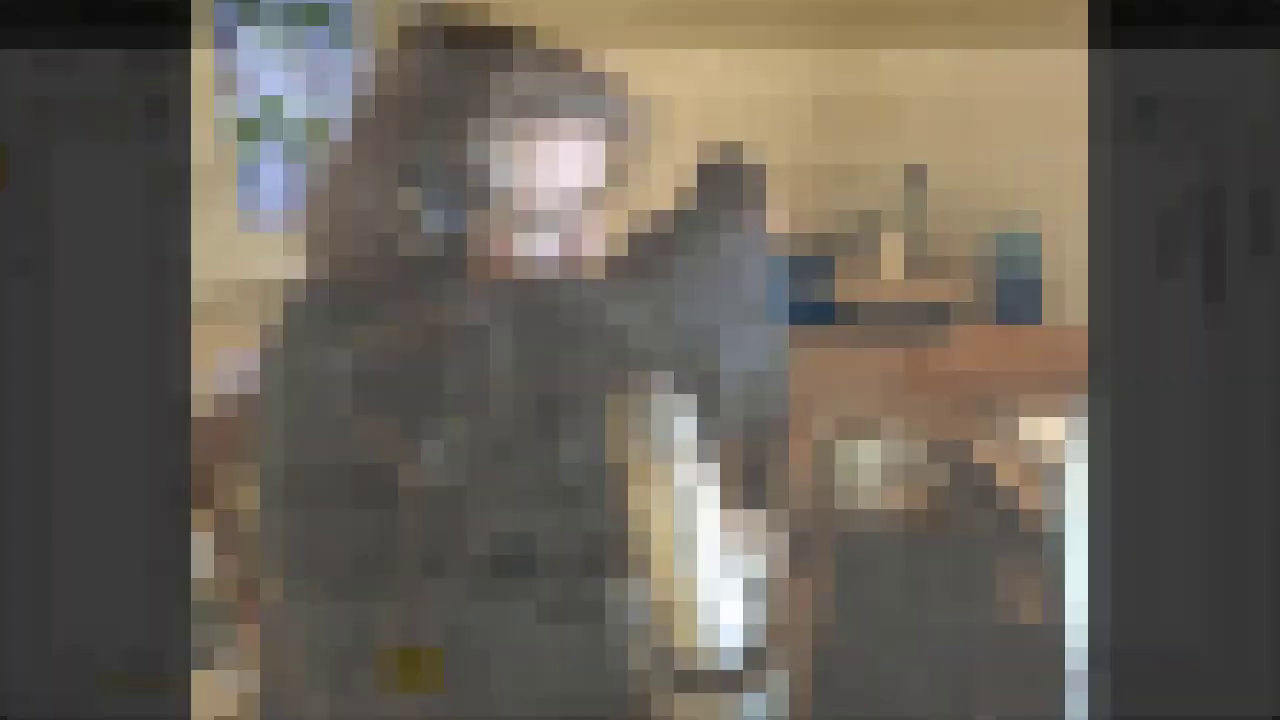